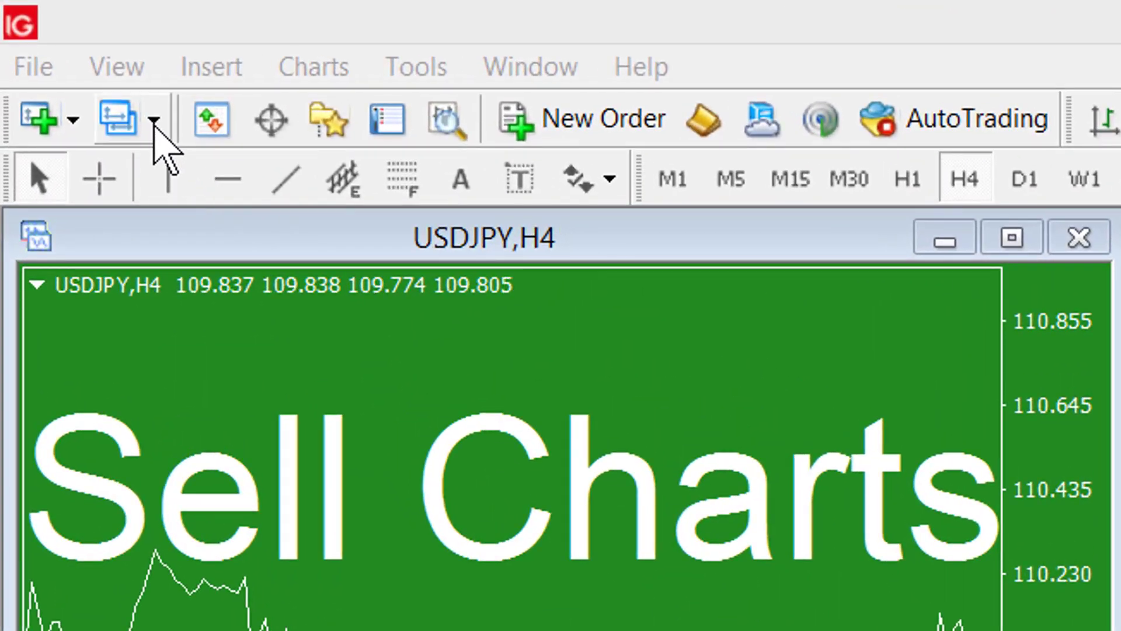
Step: Save the current chart layout as a new profile named Buyandsellchart
{"action": "left_click", "coordinate": [153, 121]}
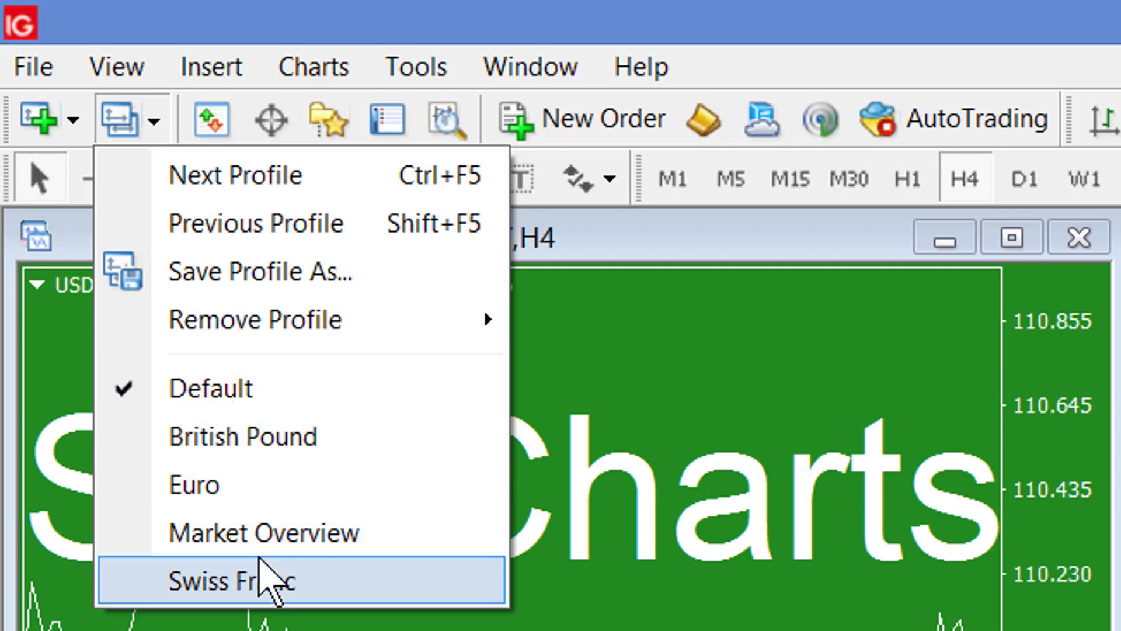
{"action": "key", "text": "Escape"}
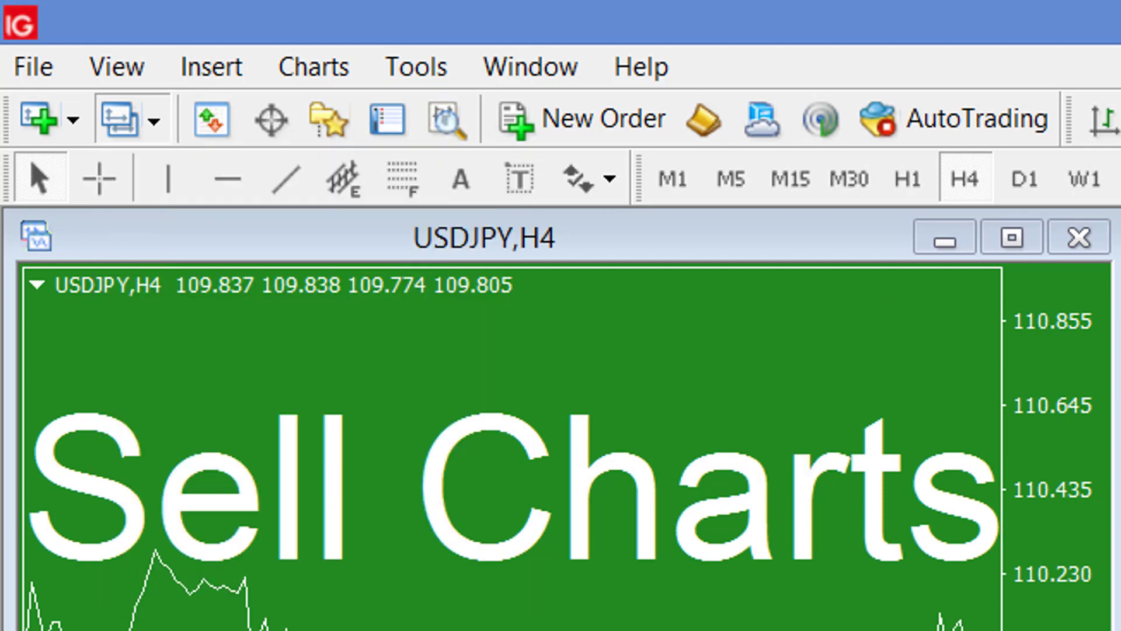
{"action": "left_click", "coordinate": [115, 117]}
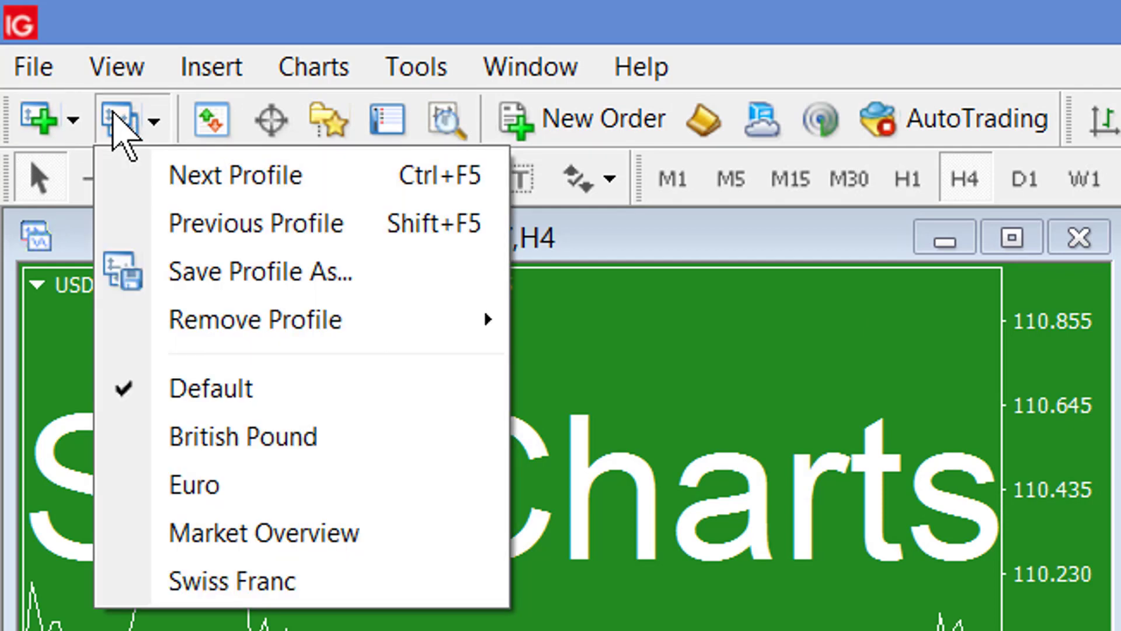
{"action": "left_click", "coordinate": [235, 273]}
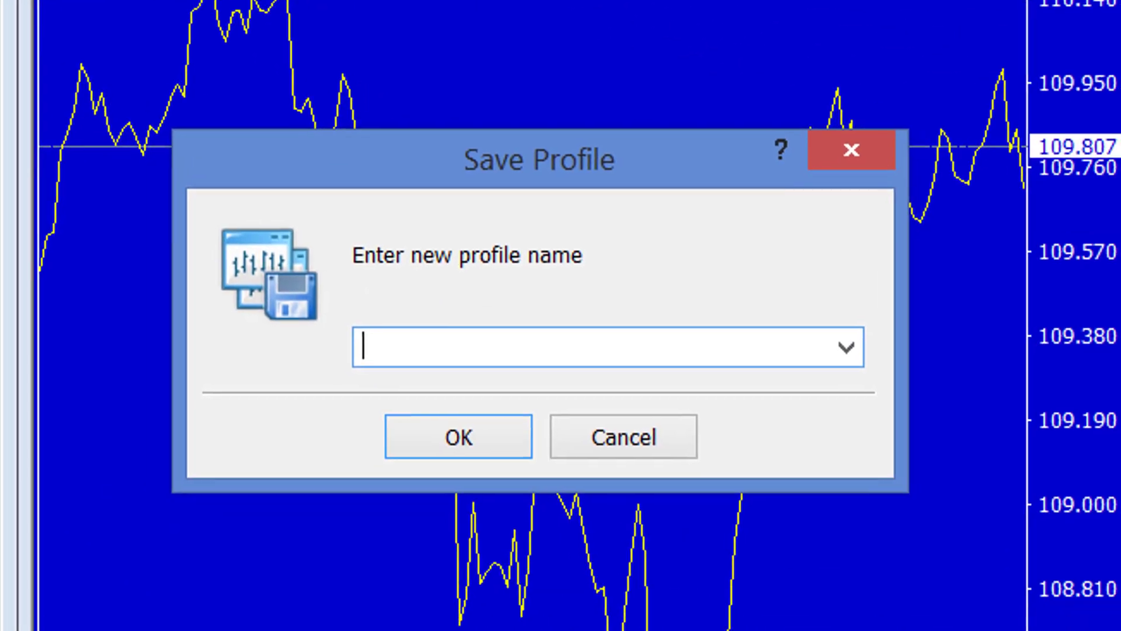
{"action": "type", "text": "Buyandsell"}
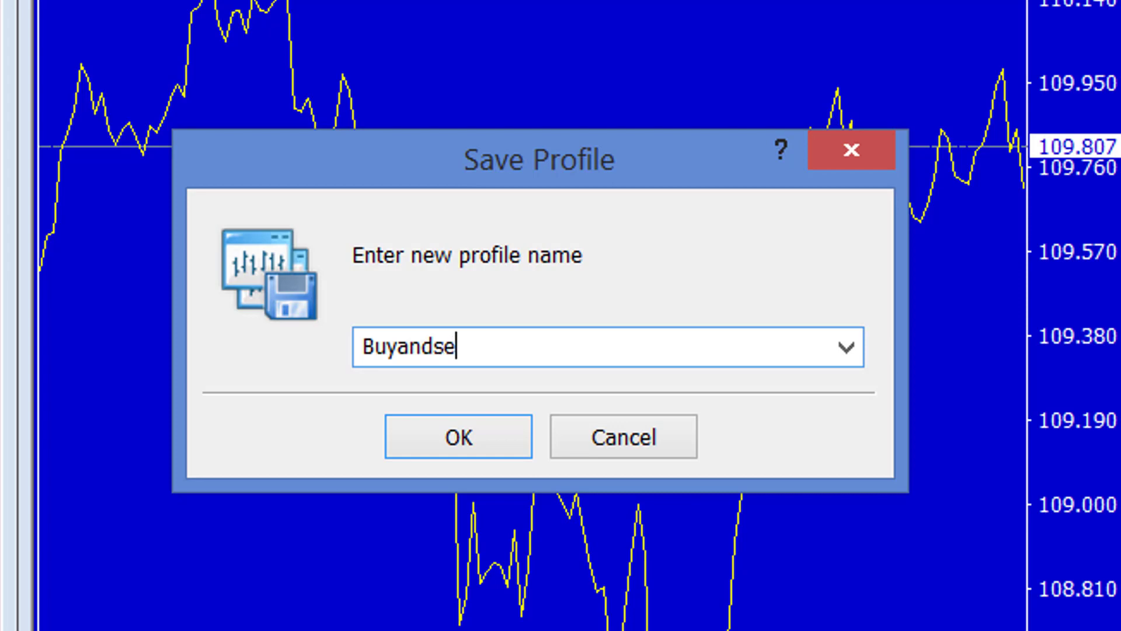
{"action": "type", "text": "chart"}
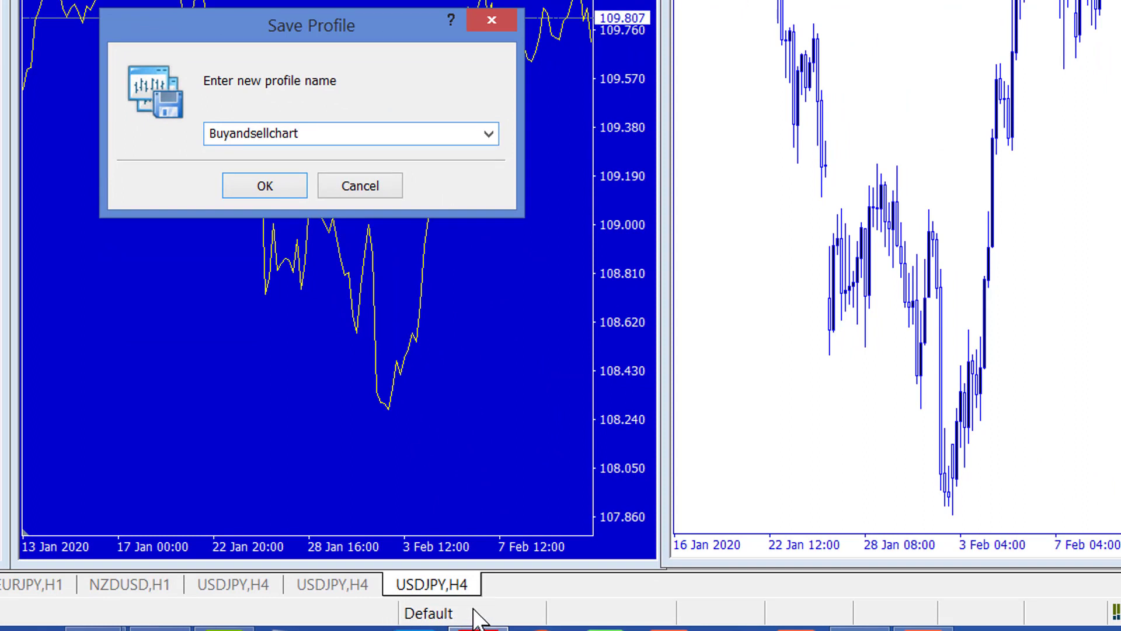
{"action": "left_click", "coordinate": [271, 184]}
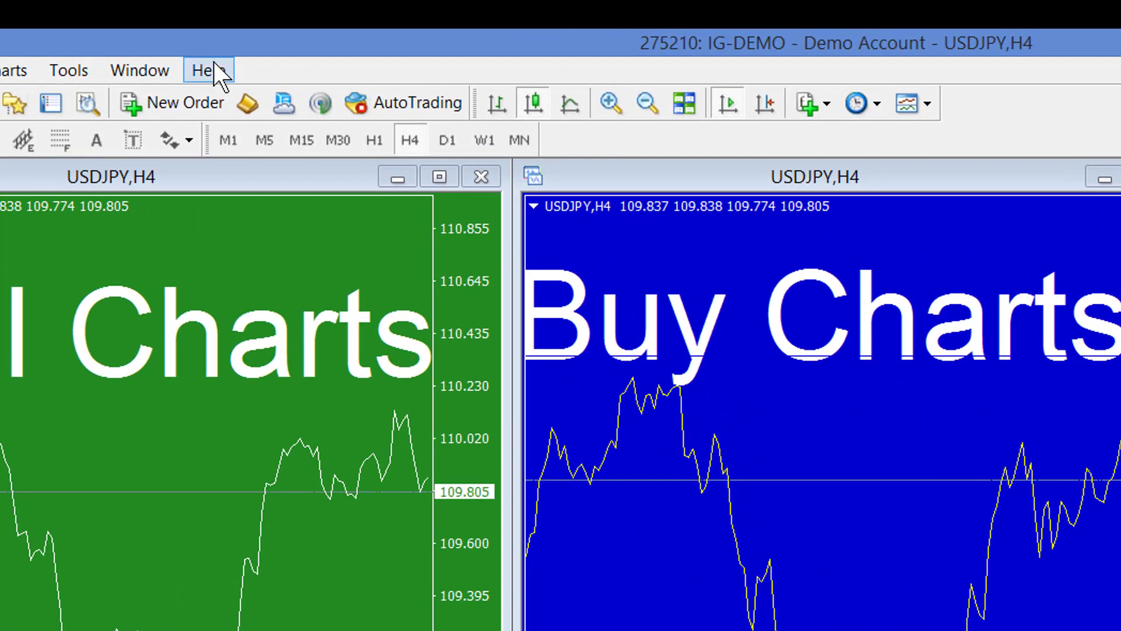
Step: Tile all open chart windows and close every one of them to empty the workspace
{"action": "left_click", "coordinate": [139, 69]}
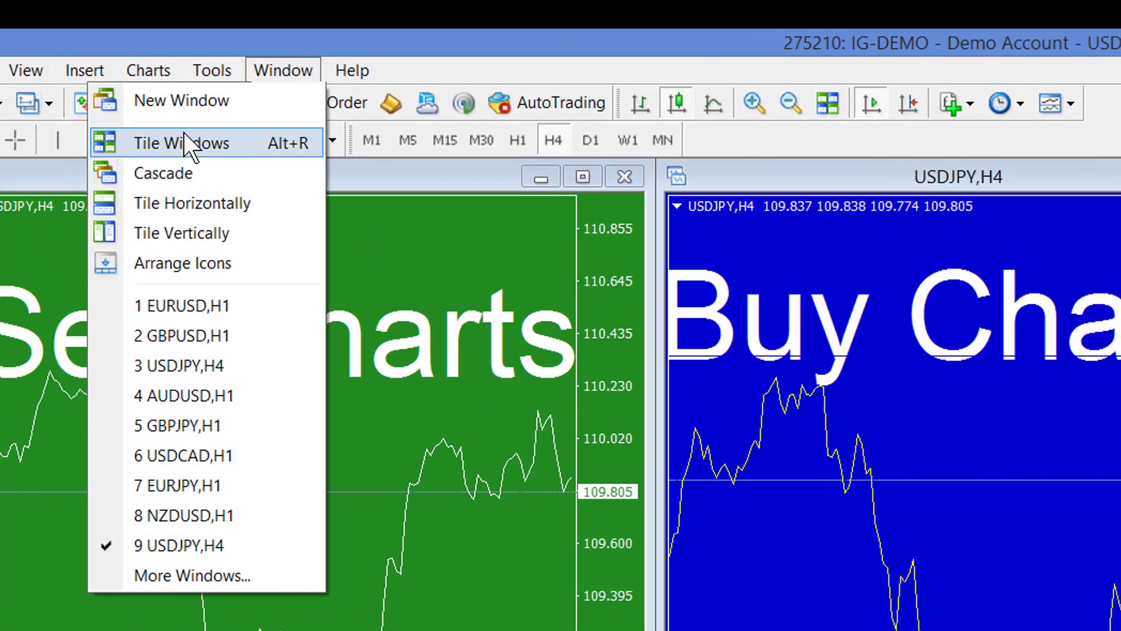
{"action": "left_click", "coordinate": [207, 137]}
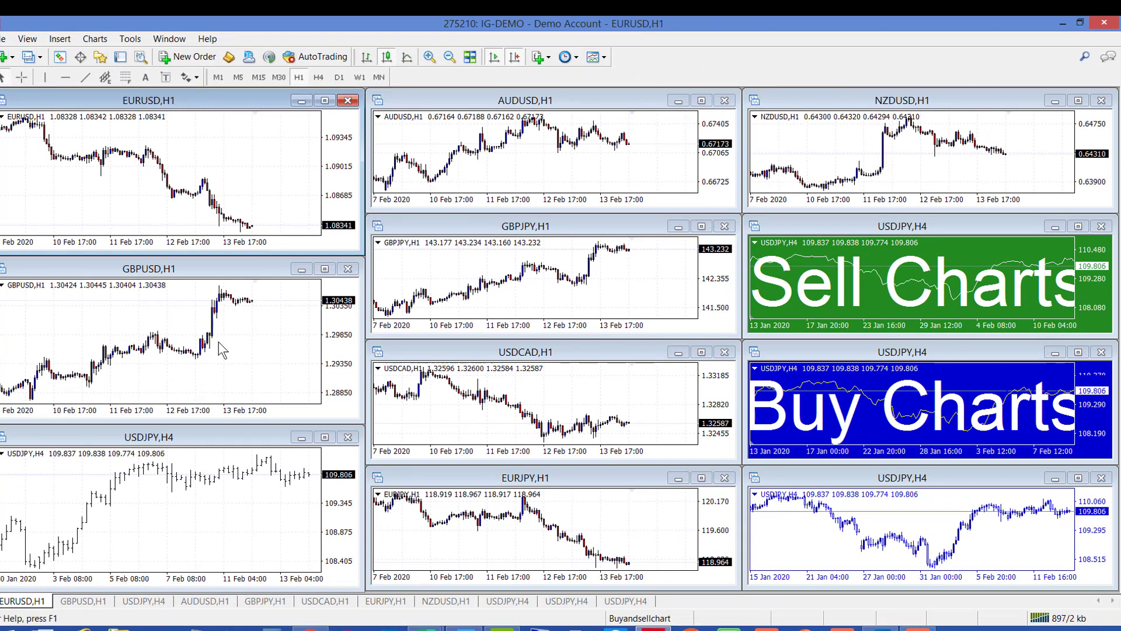
{"action": "left_click", "coordinate": [348, 101]}
{"action": "left_click", "coordinate": [348, 268]}
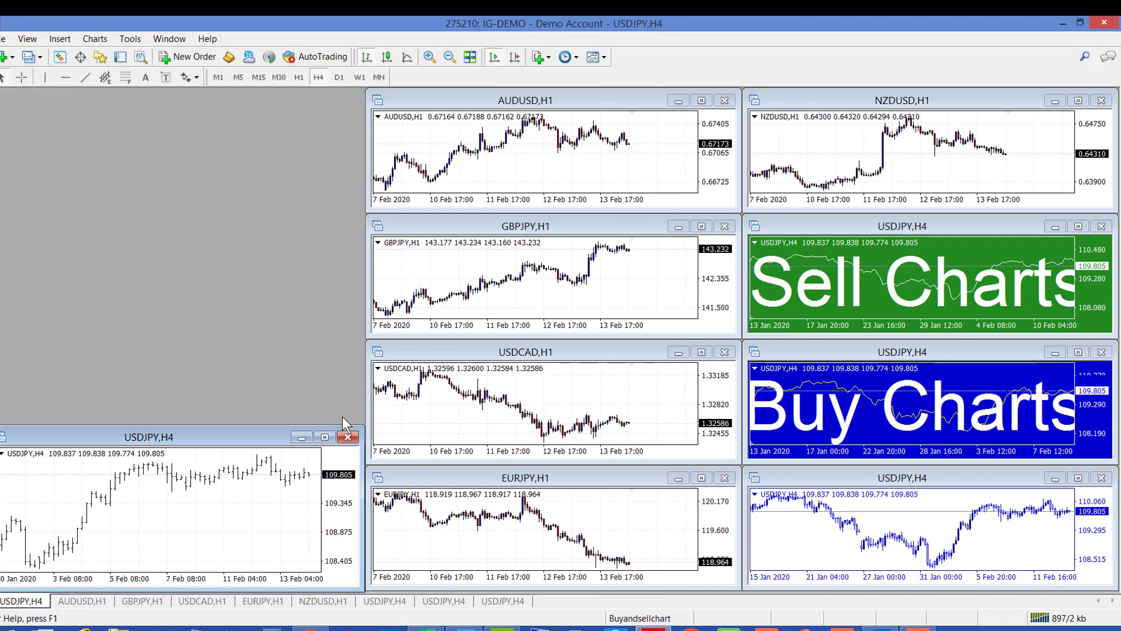
{"action": "left_click", "coordinate": [349, 437]}
{"action": "left_click", "coordinate": [725, 100]}
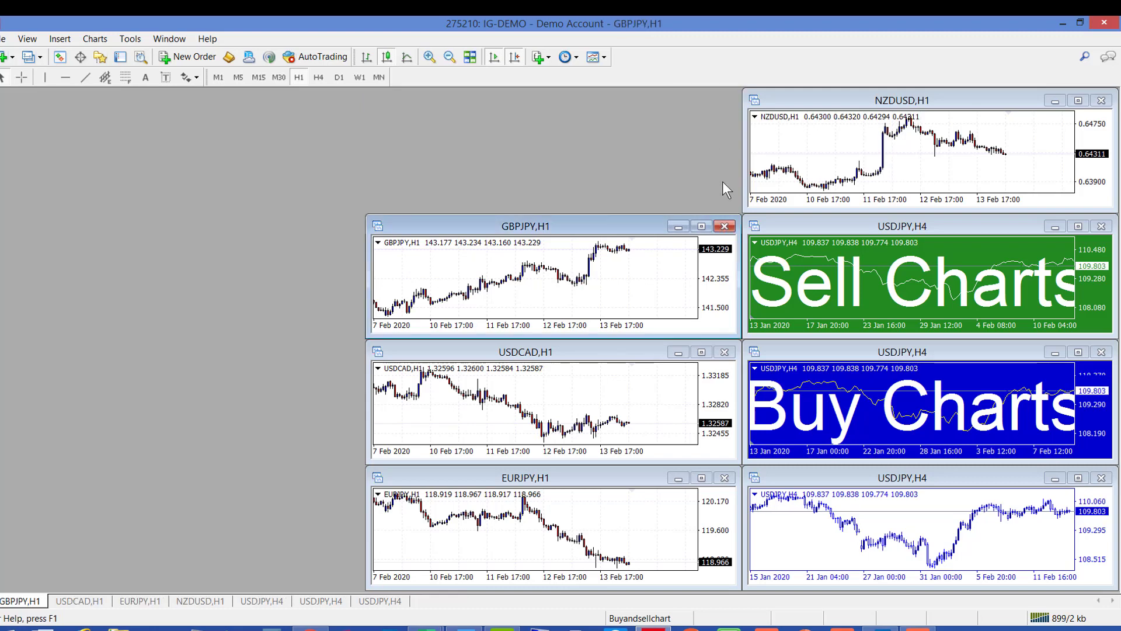
{"action": "left_click", "coordinate": [725, 226]}
{"action": "left_click", "coordinate": [725, 351]}
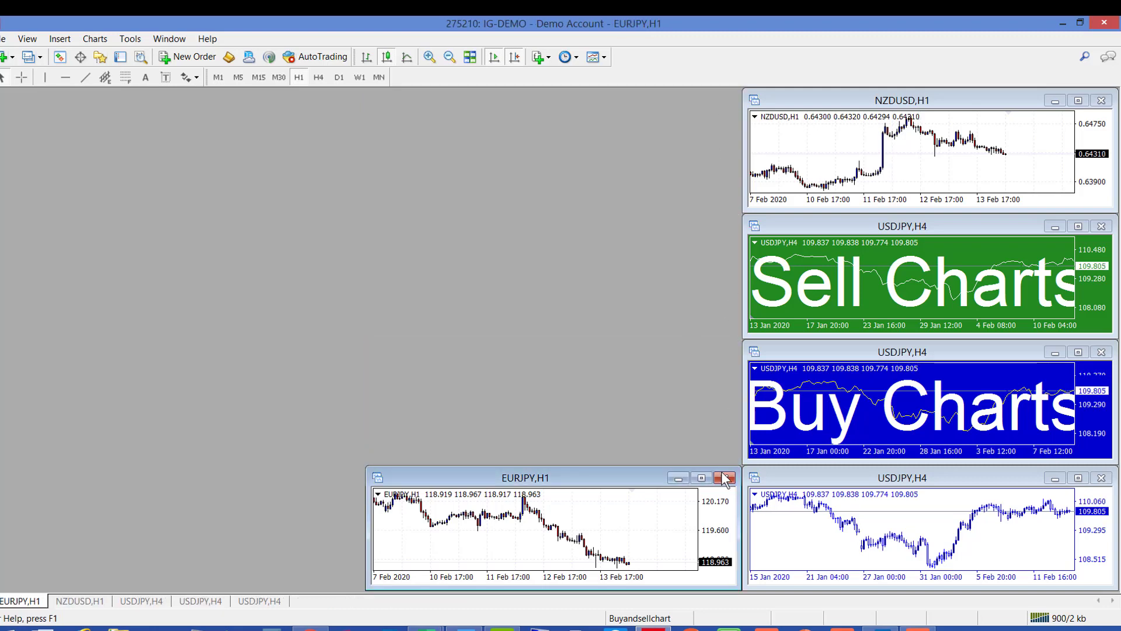
{"action": "left_click", "coordinate": [725, 478]}
{"action": "left_click", "coordinate": [1101, 478]}
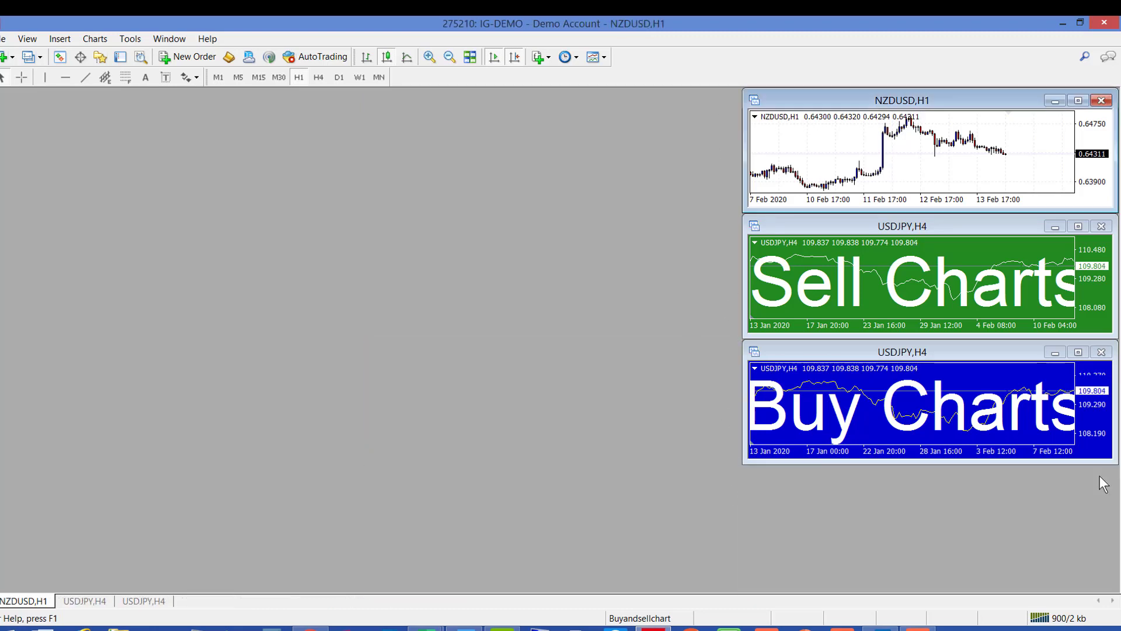
{"action": "left_click", "coordinate": [1101, 351]}
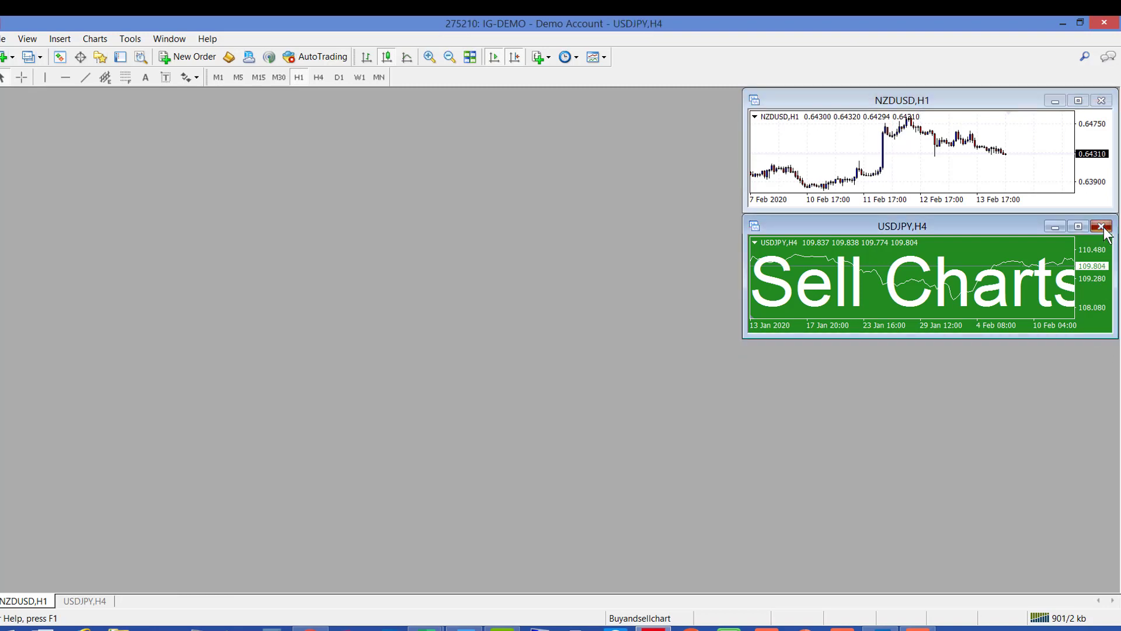
{"action": "left_click", "coordinate": [1102, 226]}
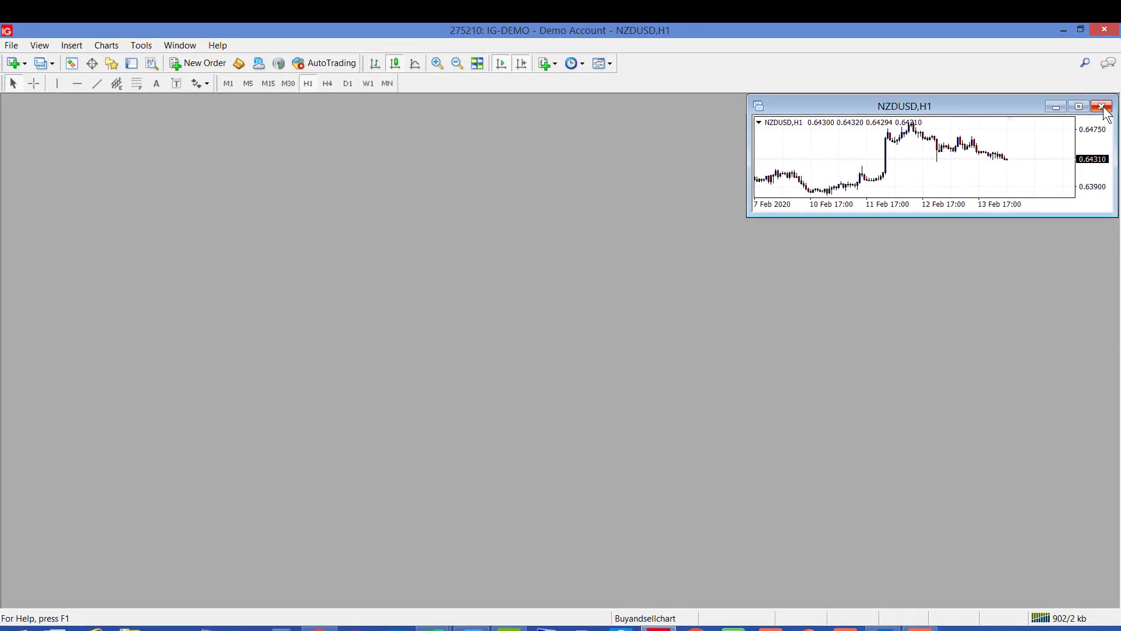
{"action": "left_click", "coordinate": [1101, 106]}
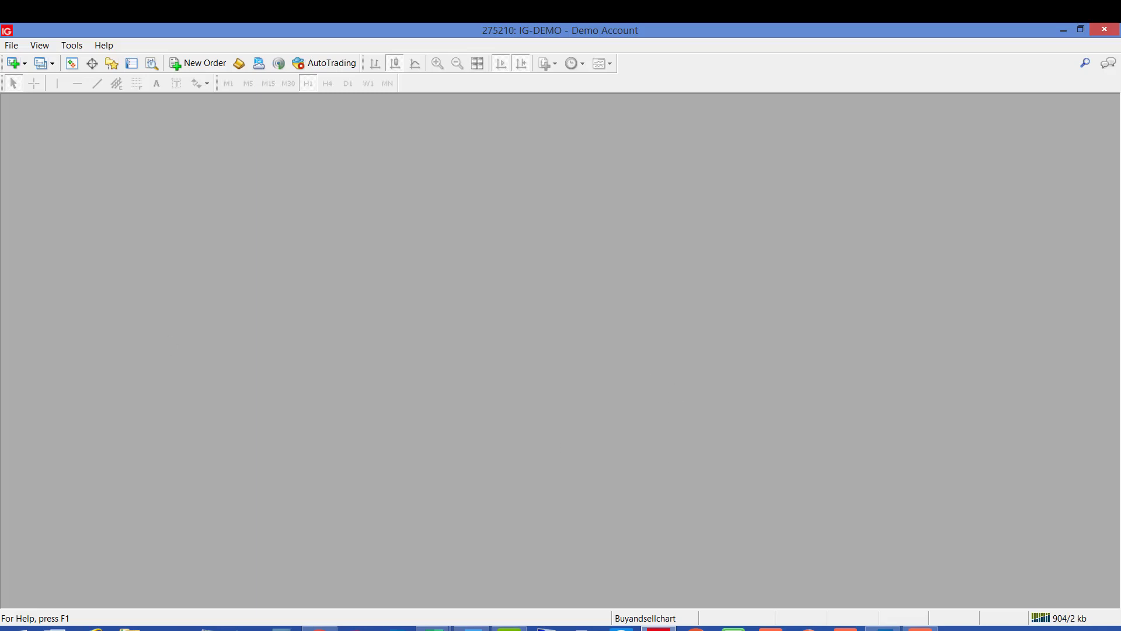
Step: Open three new USDJPY charts and tile their windows across the workspace
{"action": "left_click", "coordinate": [13, 64]}
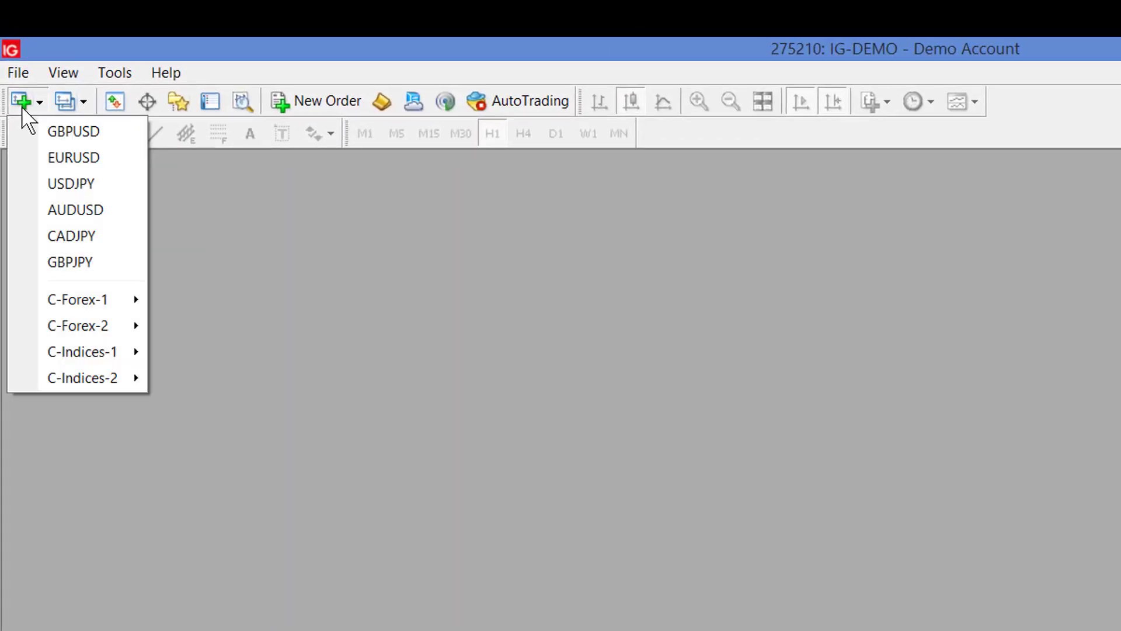
{"action": "left_click", "coordinate": [74, 183]}
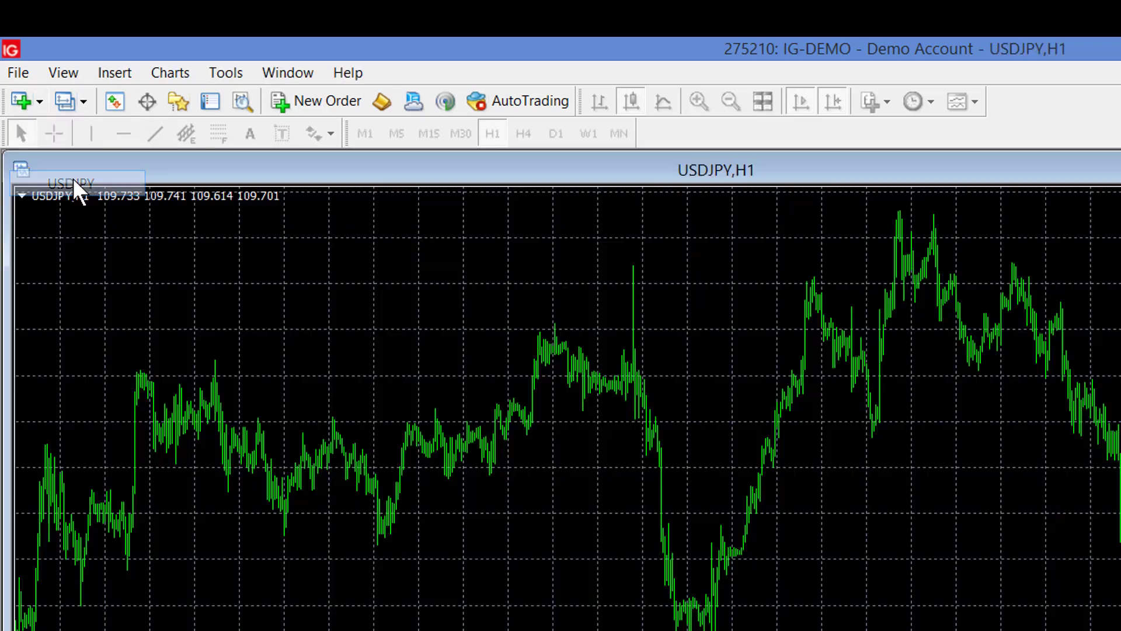
{"action": "left_click", "coordinate": [20, 100]}
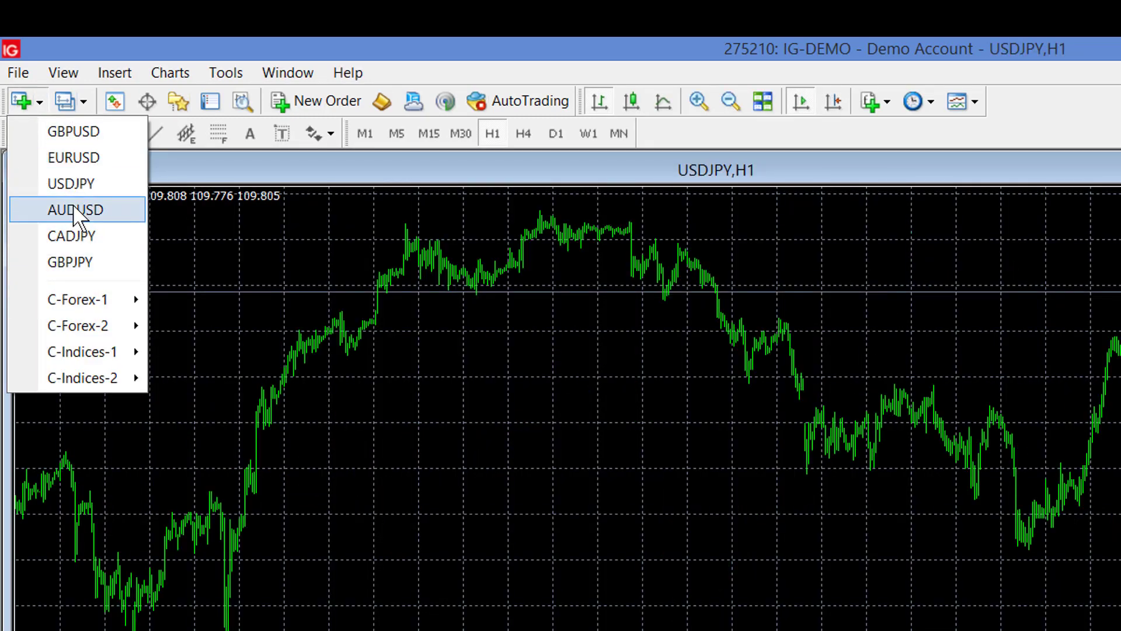
{"action": "left_click", "coordinate": [74, 184]}
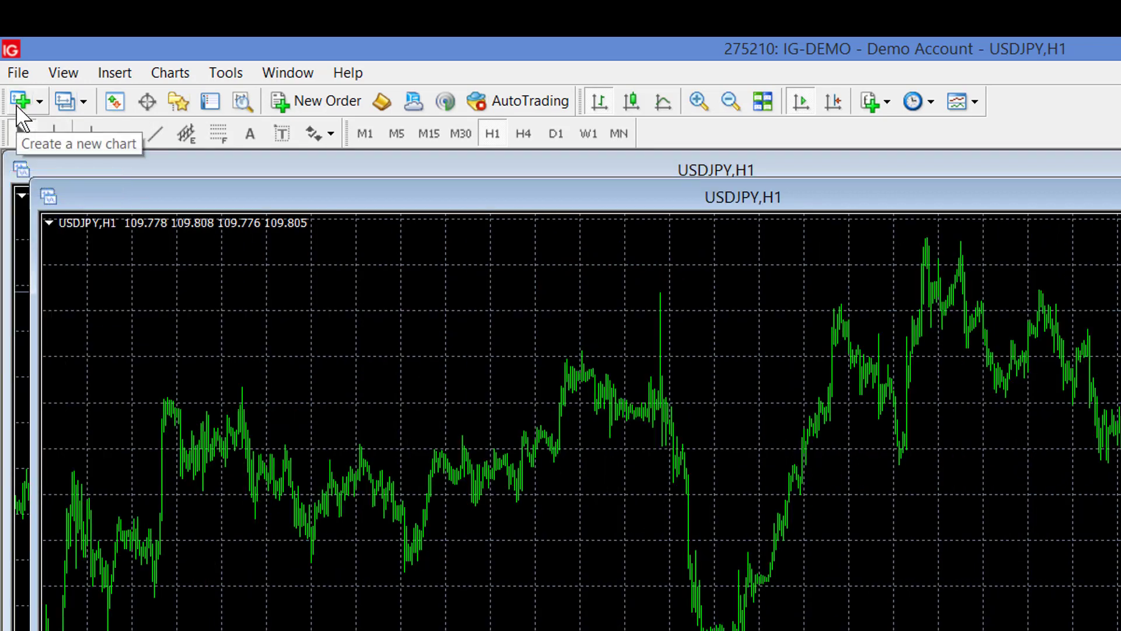
{"action": "left_click", "coordinate": [18, 104]}
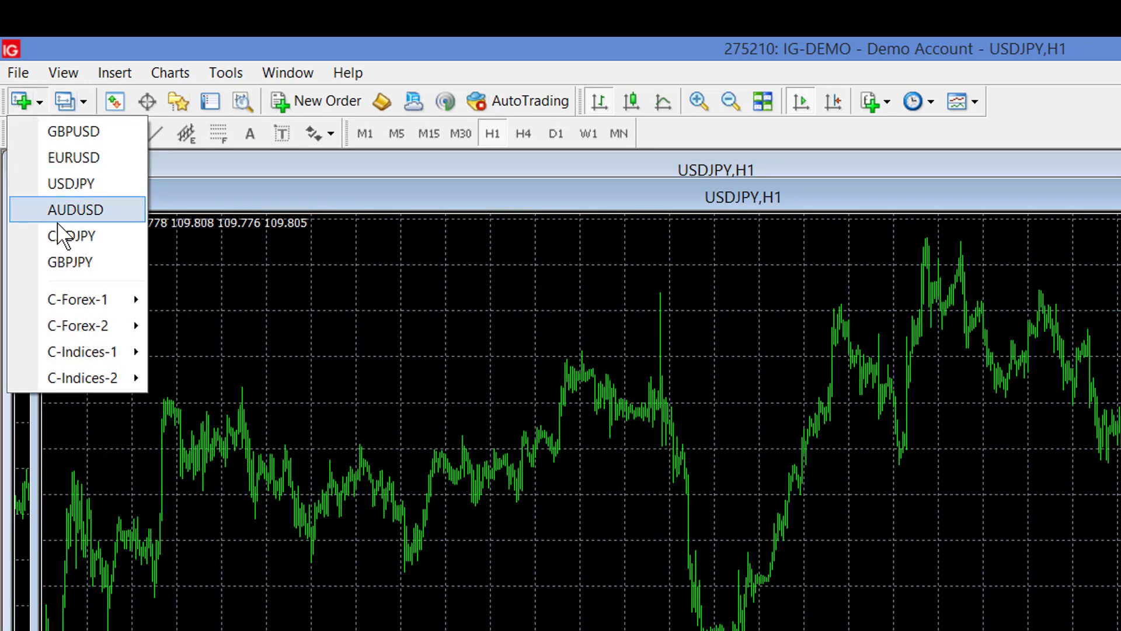
{"action": "left_click", "coordinate": [73, 185]}
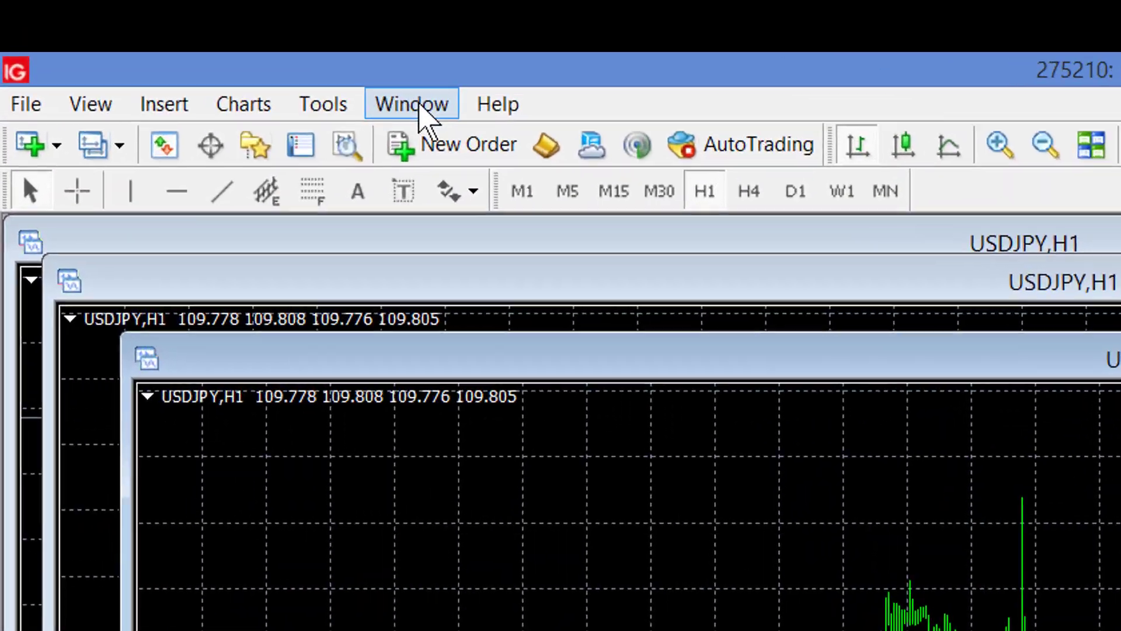
{"action": "left_click", "coordinate": [420, 111]}
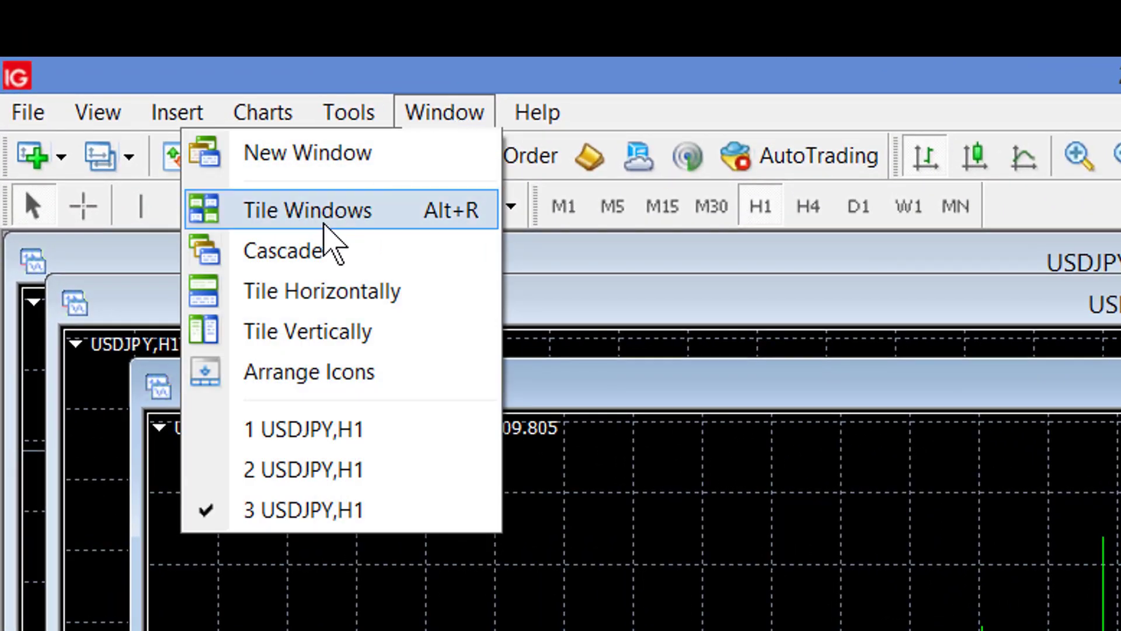
{"action": "left_click", "coordinate": [325, 211]}
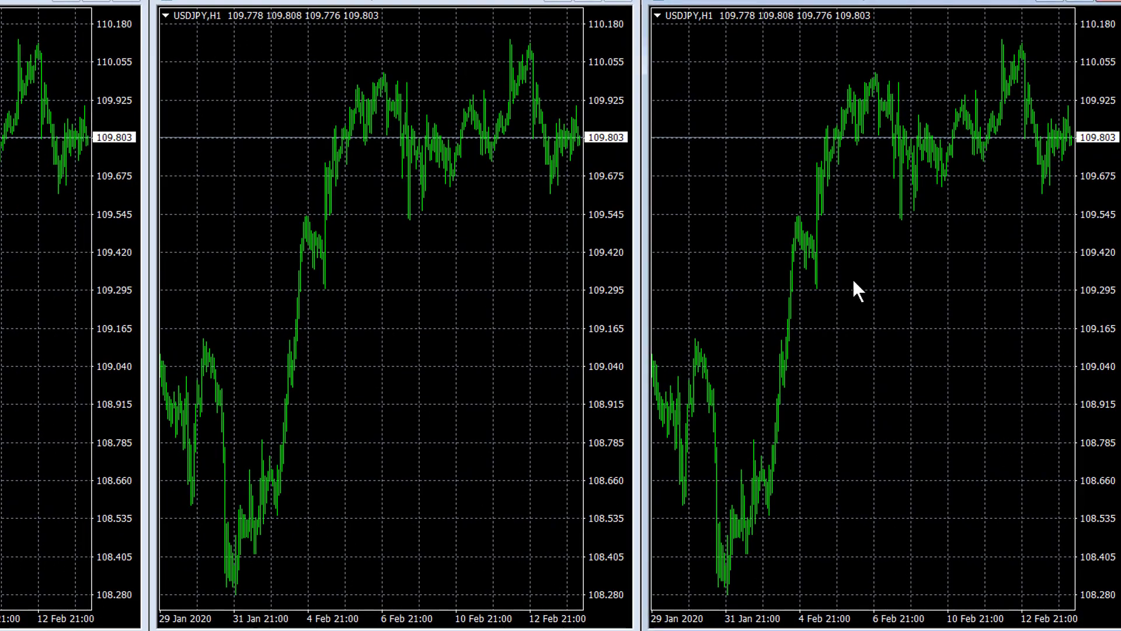
Step: Apply the Black On White color scheme in the properties of the third USDJPY chart
{"action": "right_click", "coordinate": [873, 293]}
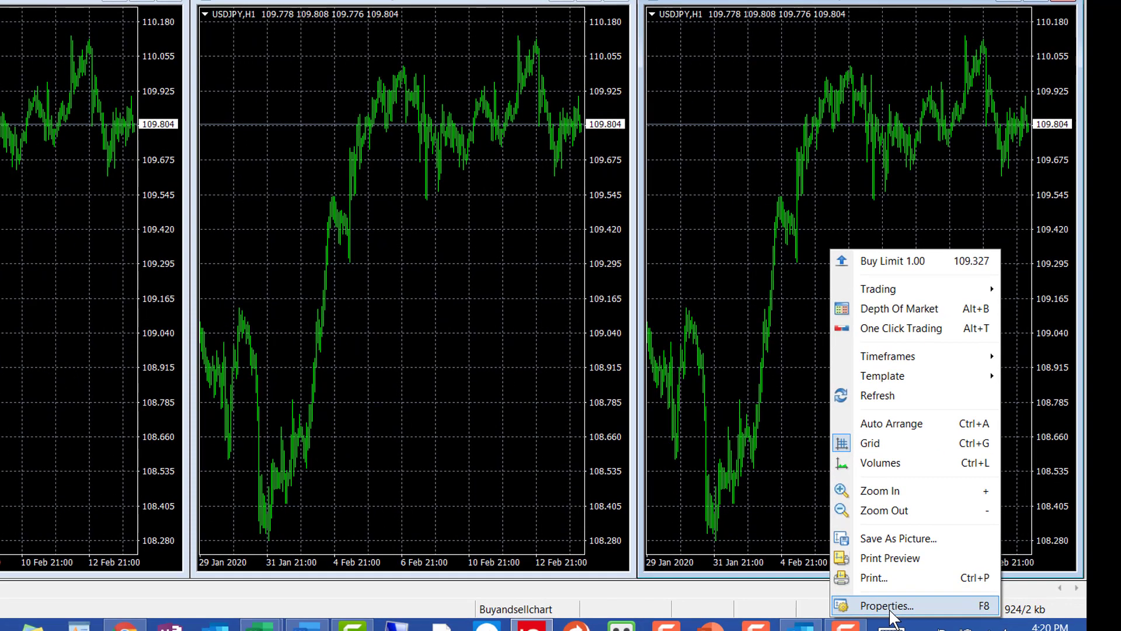
{"action": "left_click", "coordinate": [886, 605]}
{"action": "left_click", "coordinate": [443, 147]}
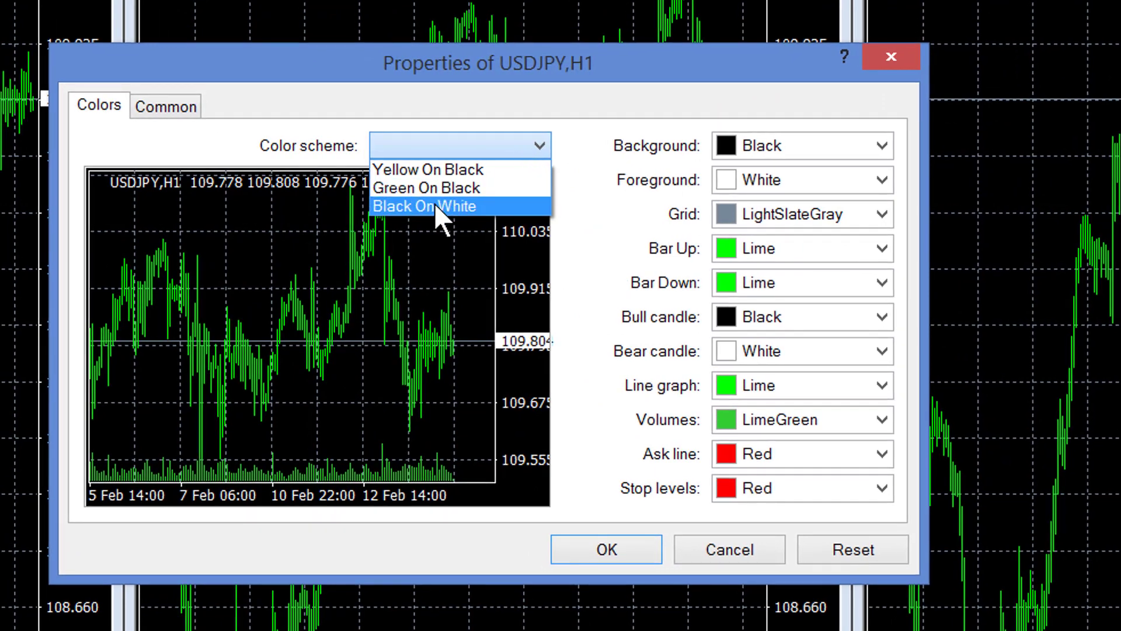
{"action": "left_click", "coordinate": [433, 205]}
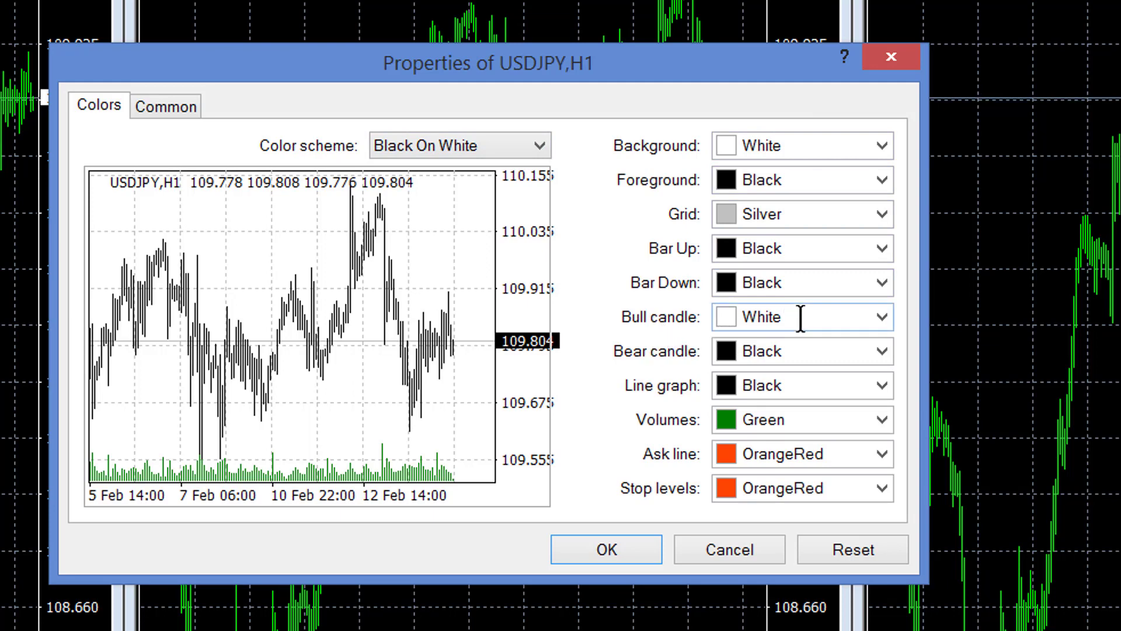
Step: Set the third chart's bull candle color to MediumBlue and its bear candle color to Crimson, and accept the properties
{"action": "left_click", "coordinate": [879, 318]}
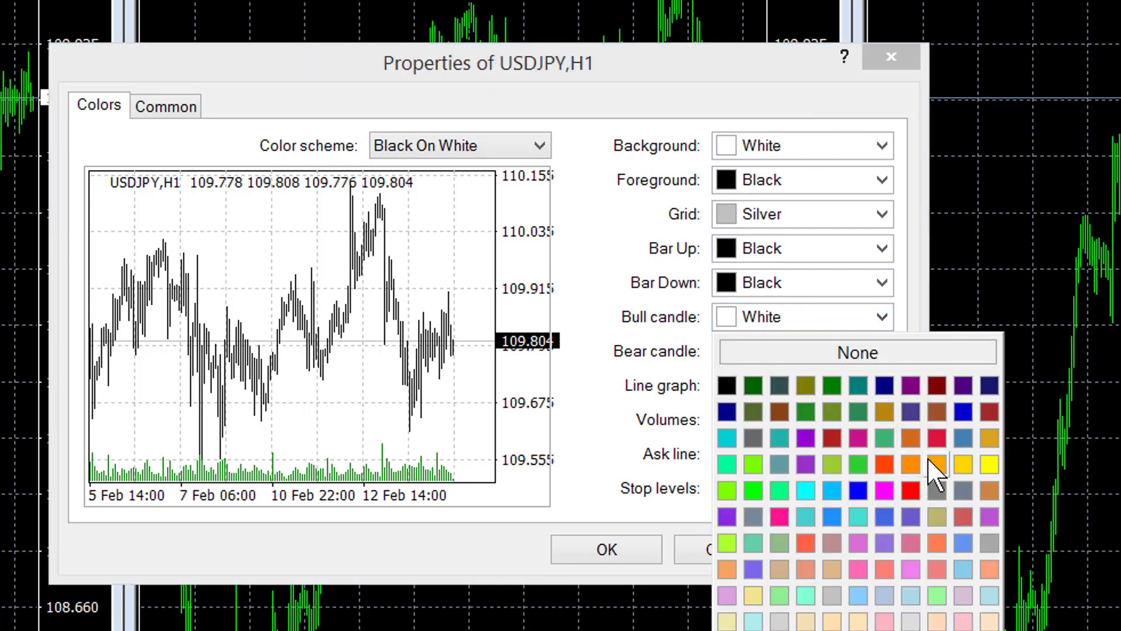
{"action": "left_click", "coordinate": [957, 413]}
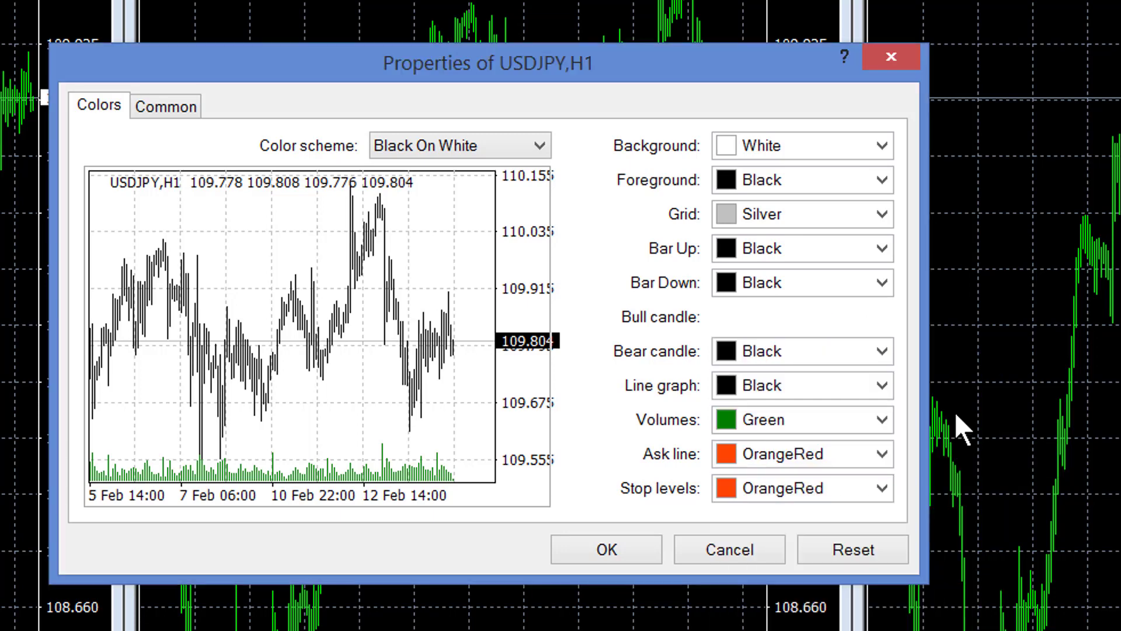
{"action": "left_click", "coordinate": [882, 353]}
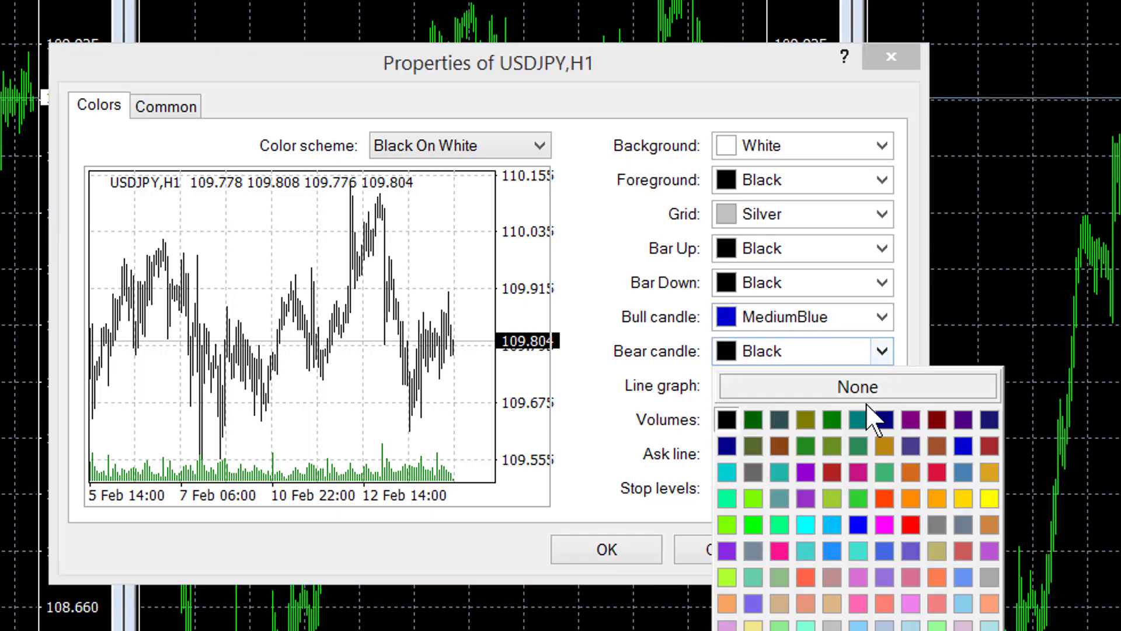
{"action": "left_click", "coordinate": [933, 467]}
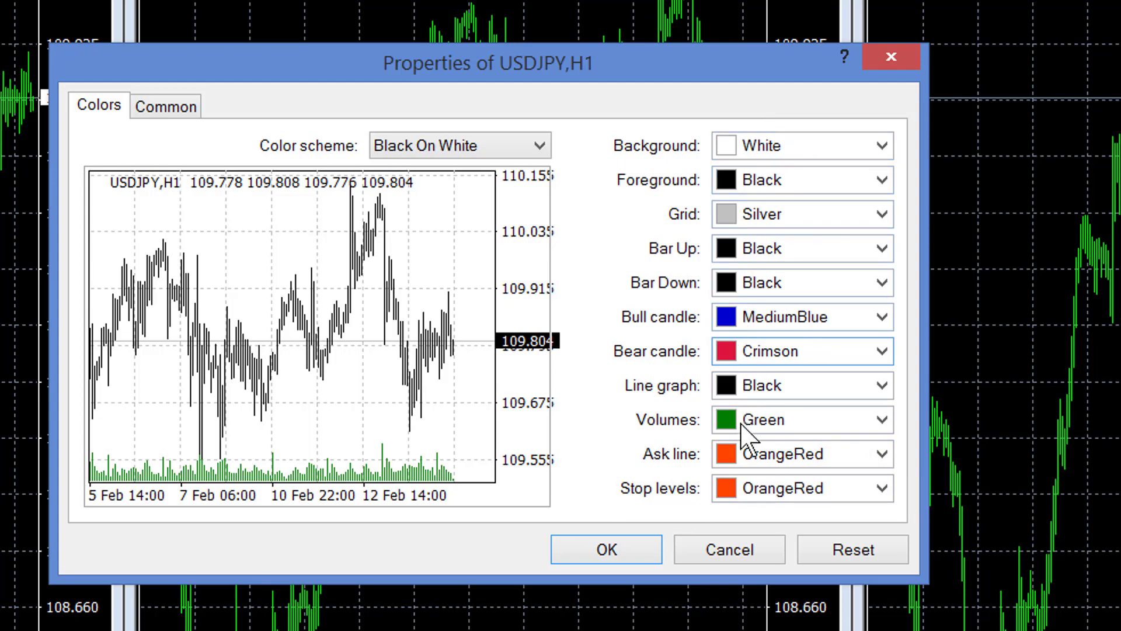
{"action": "left_click", "coordinate": [604, 552]}
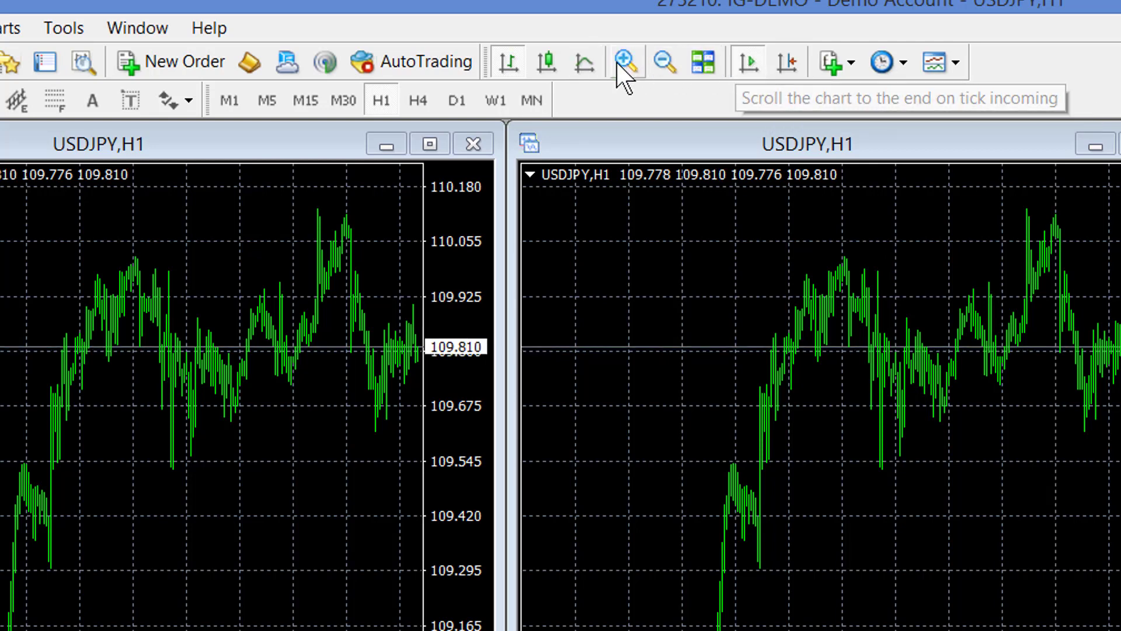
Step: Show the white USDJPY chart as candlesticks and rescale it with a wider price range and larger candles
{"action": "left_click", "coordinate": [553, 58]}
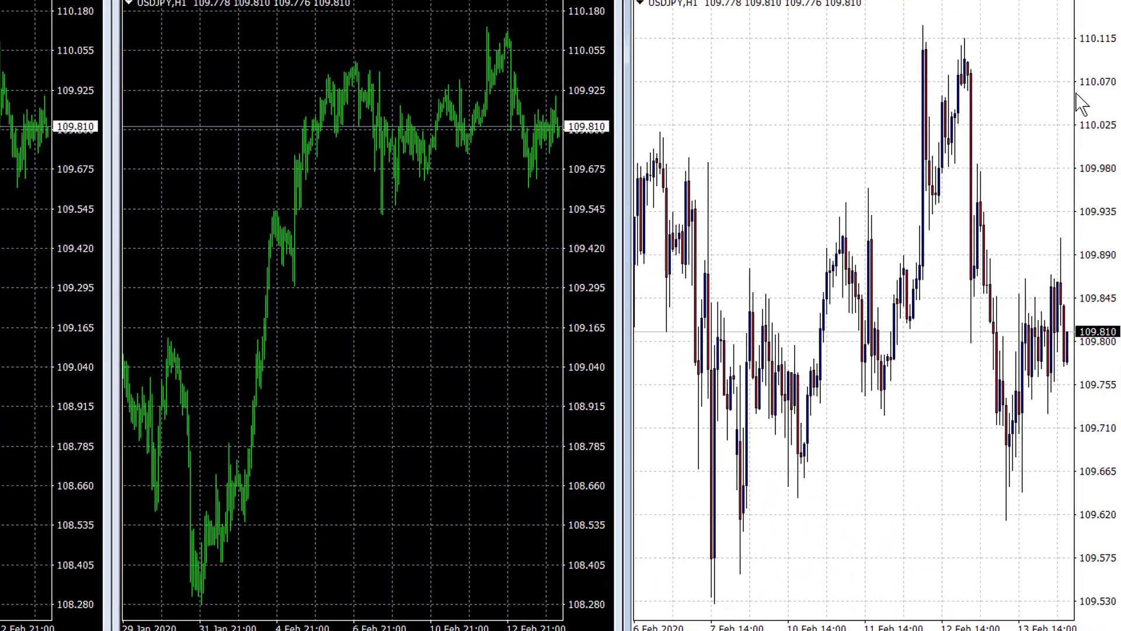
{"action": "left_click_drag", "start_coordinate": [1078, 93], "coordinate": [1093, 124]}
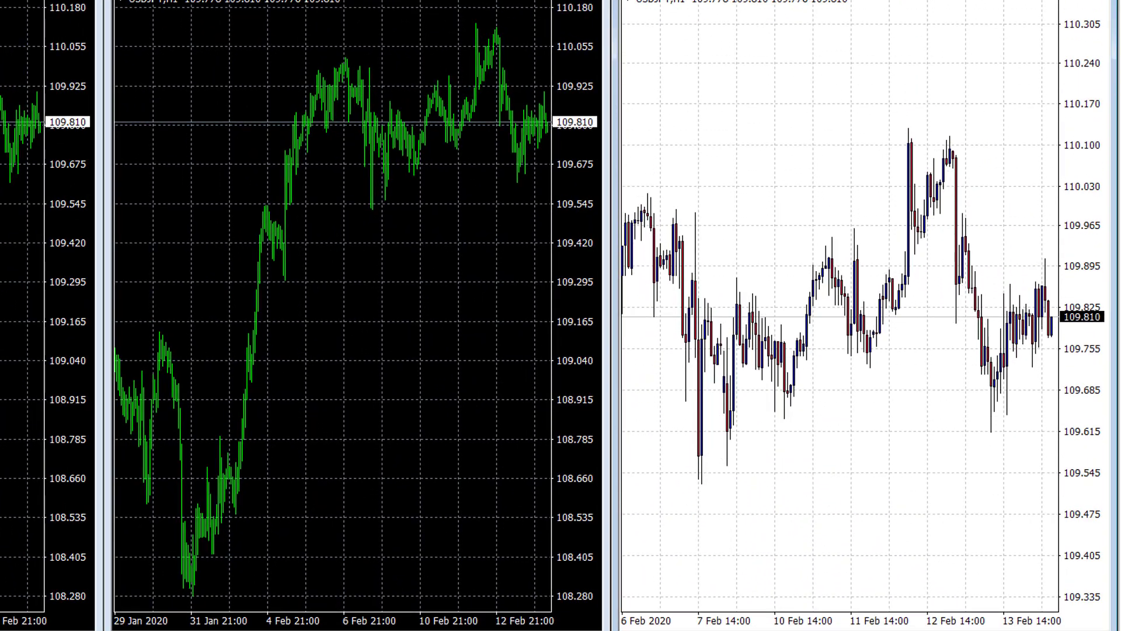
{"action": "key", "text": "plus"}
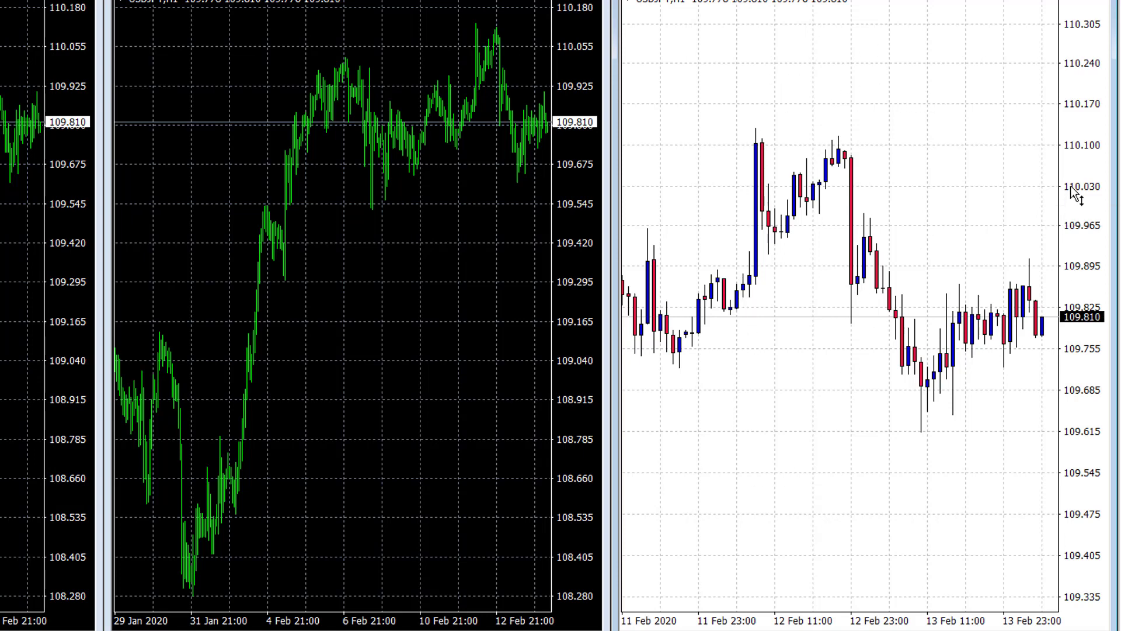
Step: Rescale the third USDJPY chart's price axis and zoom its time axis out to show more candles
{"action": "left_click_drag", "start_coordinate": [1073, 189], "coordinate": [1074, 86]}
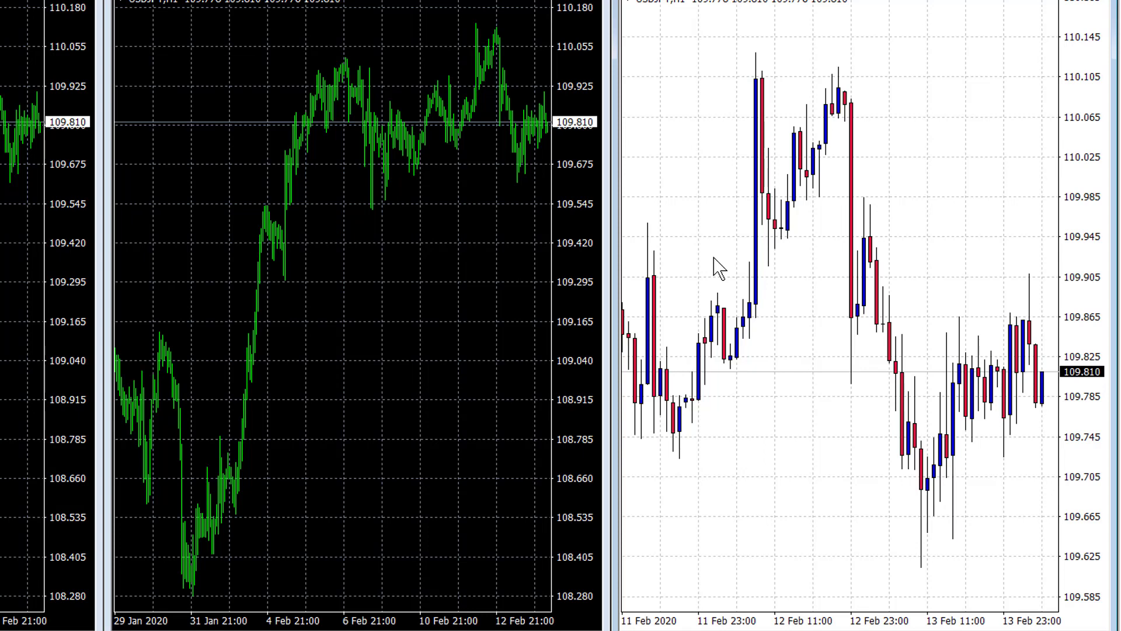
{"action": "left_click_drag", "start_coordinate": [1084, 140], "coordinate": [1085, 154]}
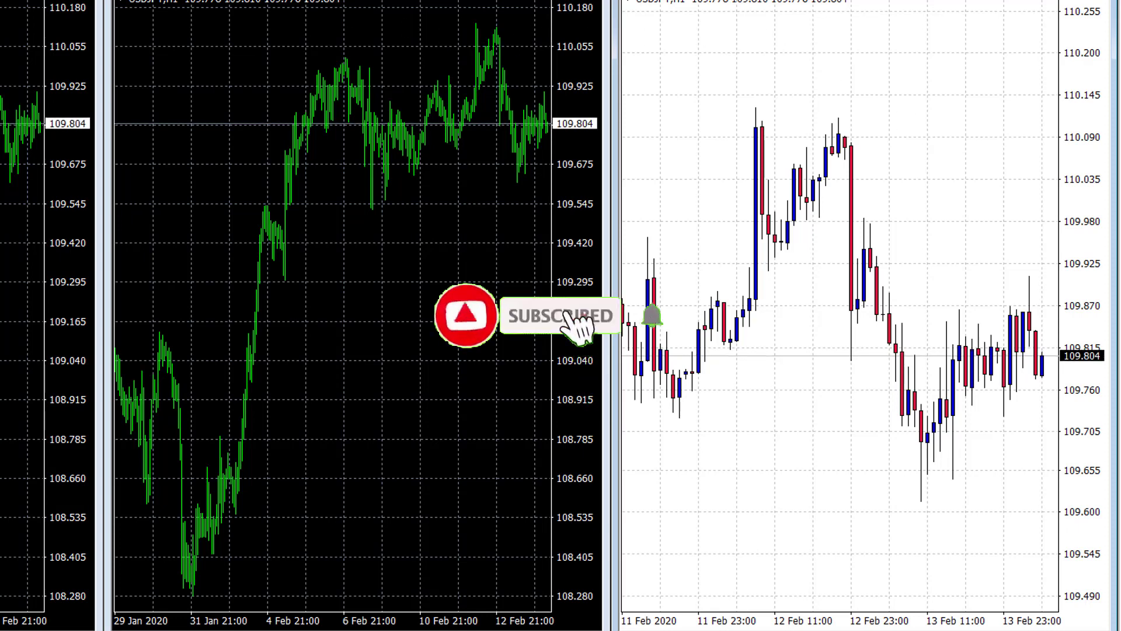
{"action": "key", "text": "minus"}
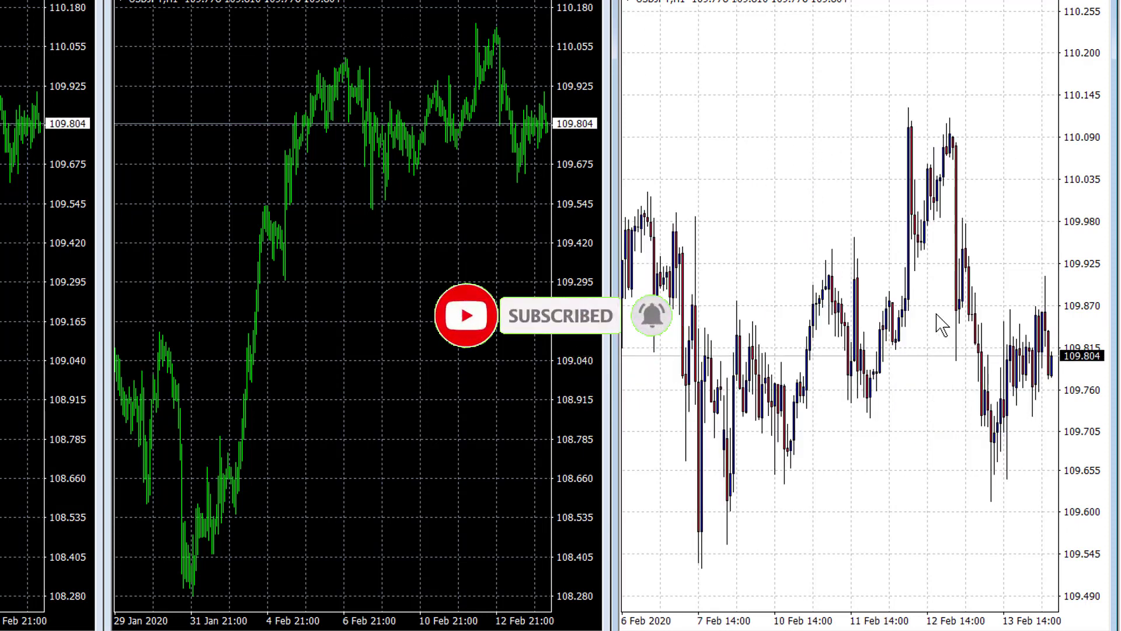
{"action": "left_click_drag", "start_coordinate": [1081, 150], "coordinate": [1079, 183]}
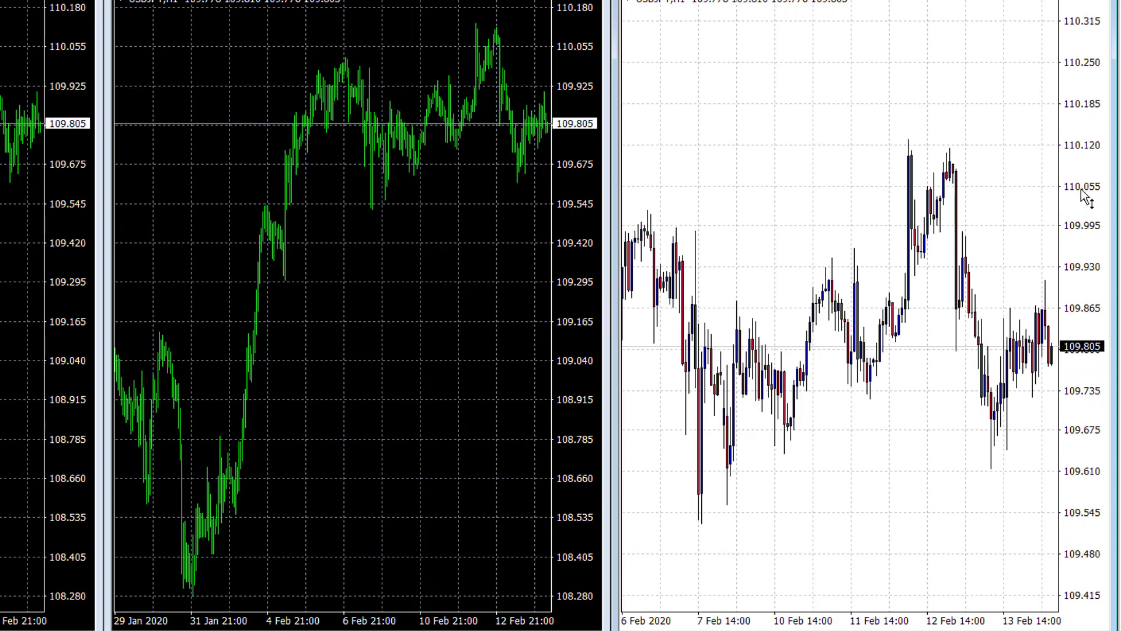
{"action": "left_click_drag", "start_coordinate": [1084, 197], "coordinate": [1087, 157]}
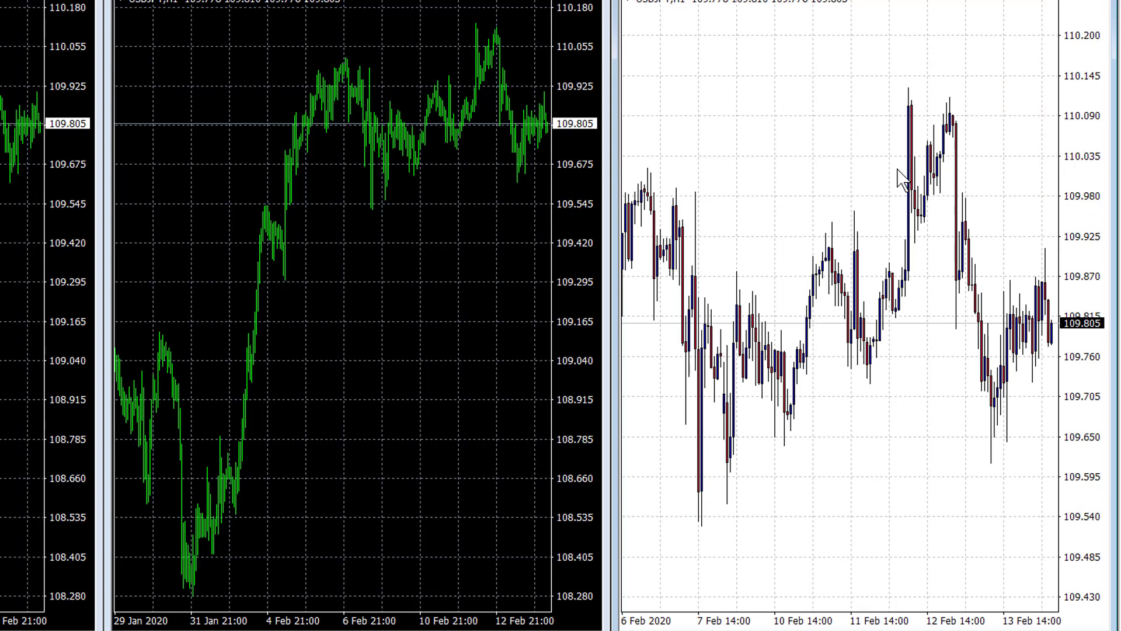
Step: Save the third chart's look as the template candles.tpl, replacing the existing file
{"action": "right_click", "coordinate": [769, 136]}
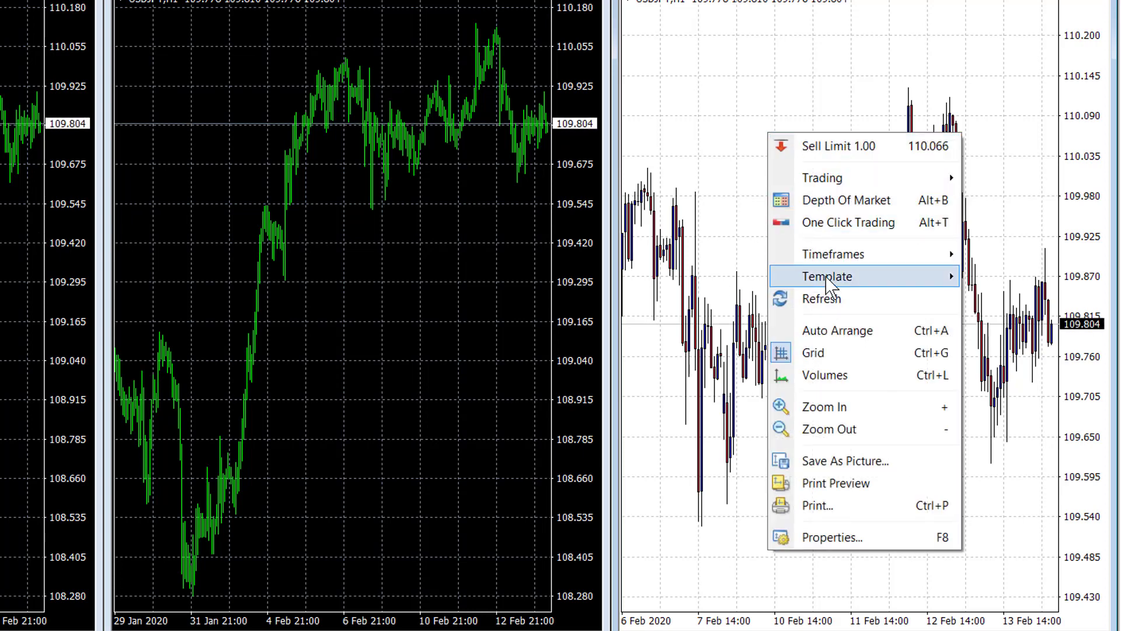
{"action": "mouse_move", "coordinate": [831, 285]}
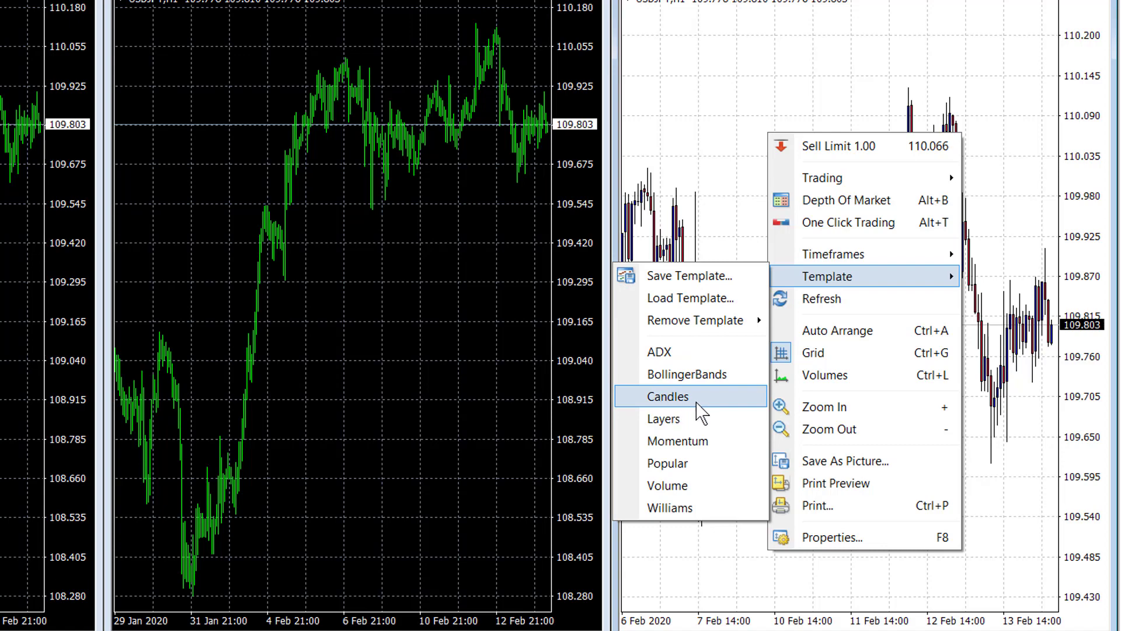
{"action": "left_click", "coordinate": [667, 277]}
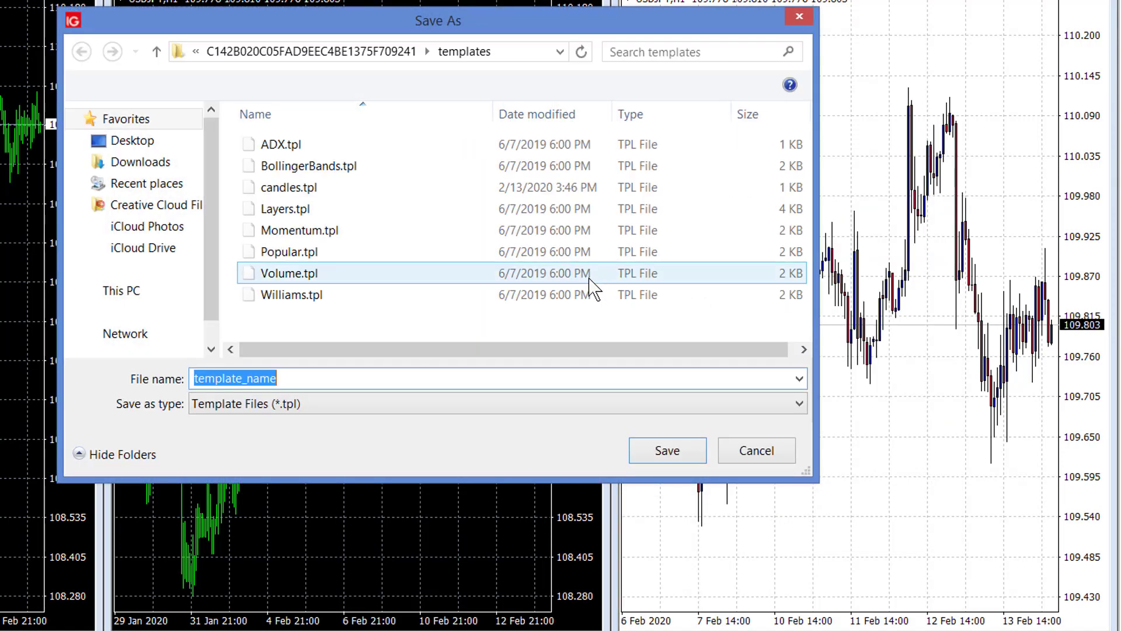
{"action": "left_click", "coordinate": [282, 190]}
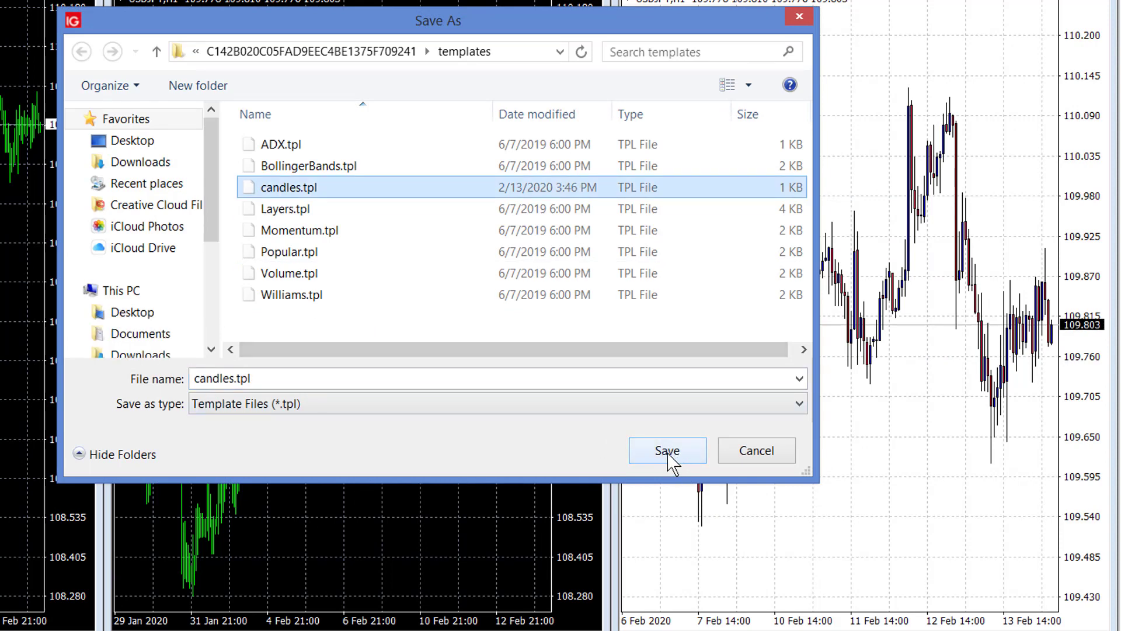
{"action": "left_click", "coordinate": [668, 455]}
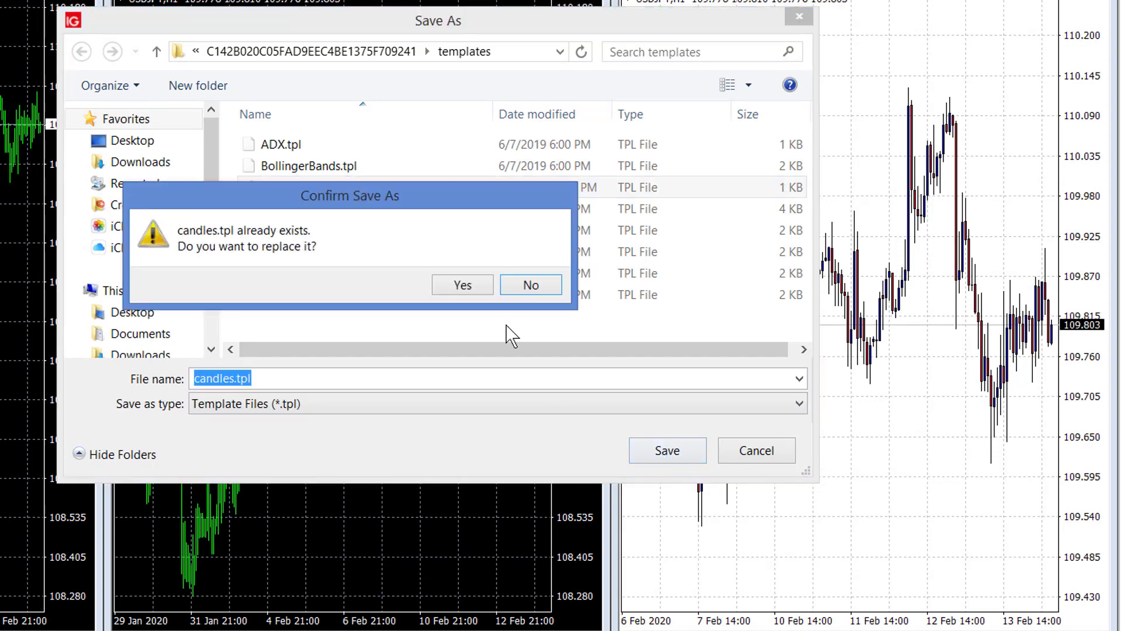
{"action": "left_click", "coordinate": [462, 287]}
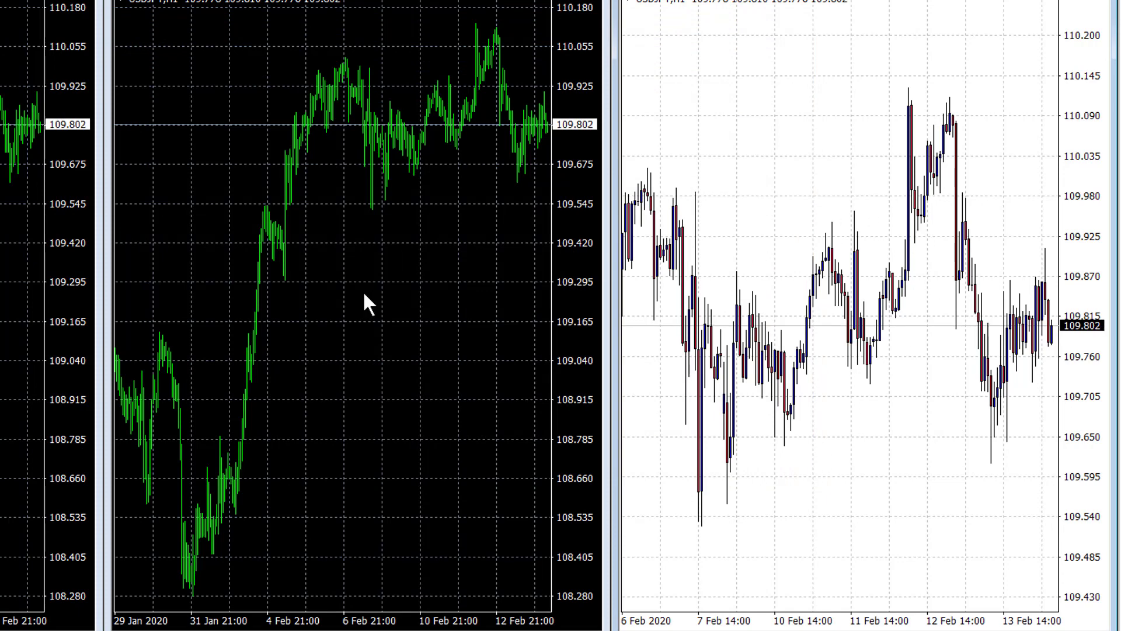
Step: Apply the Candles template to the middle USDJPY chart and bring its latest candles into view
{"action": "right_click", "coordinate": [418, 263]}
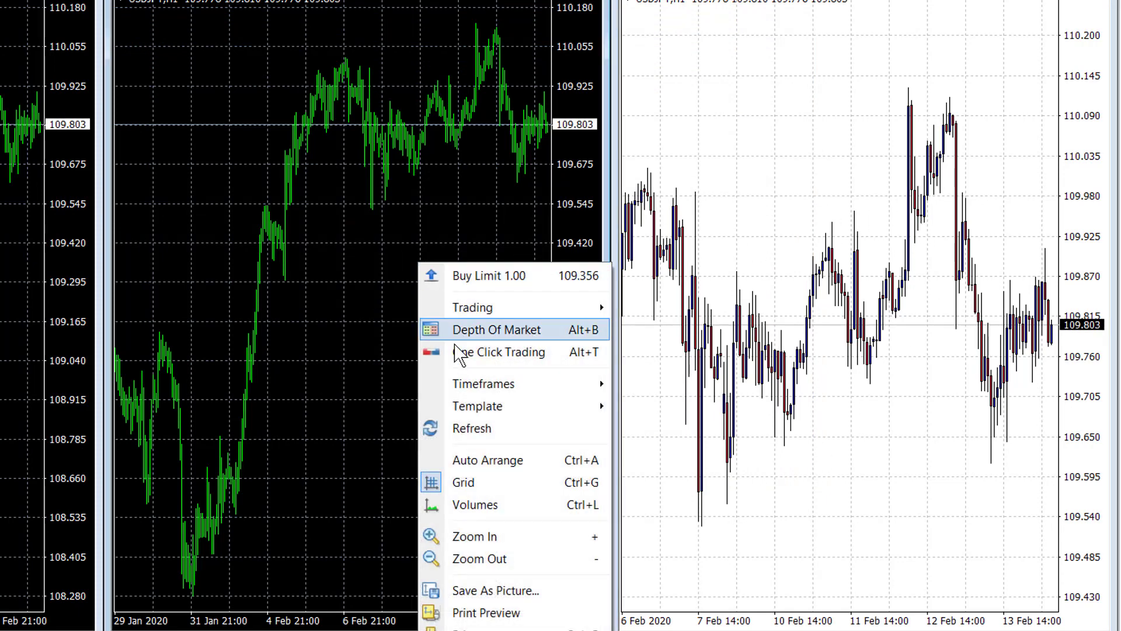
{"action": "mouse_move", "coordinate": [467, 403]}
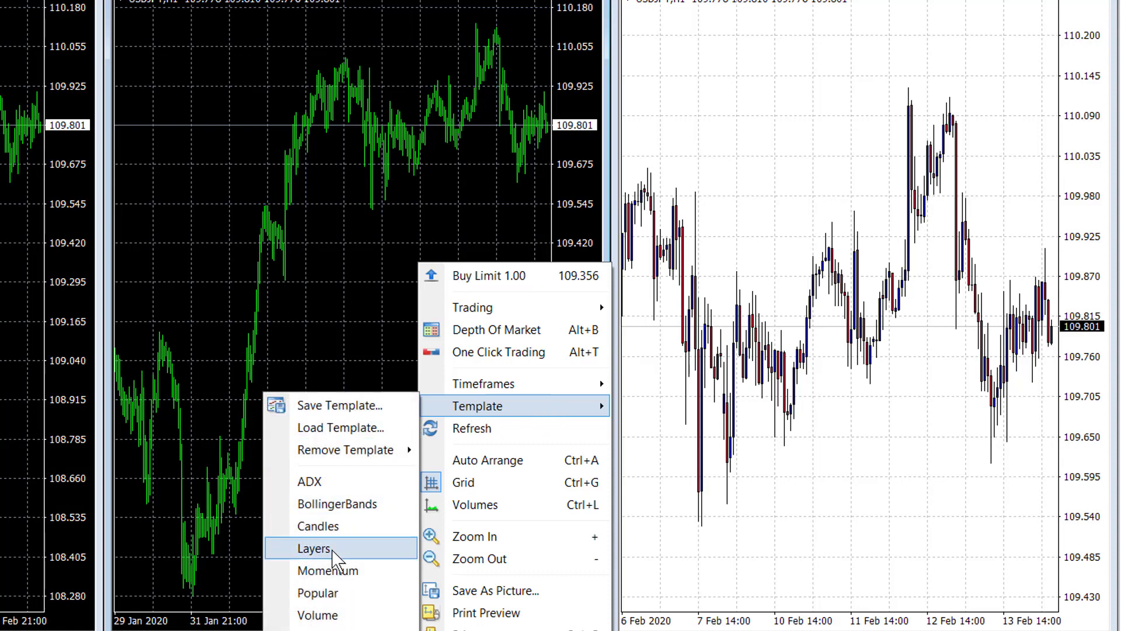
{"action": "left_click", "coordinate": [327, 528]}
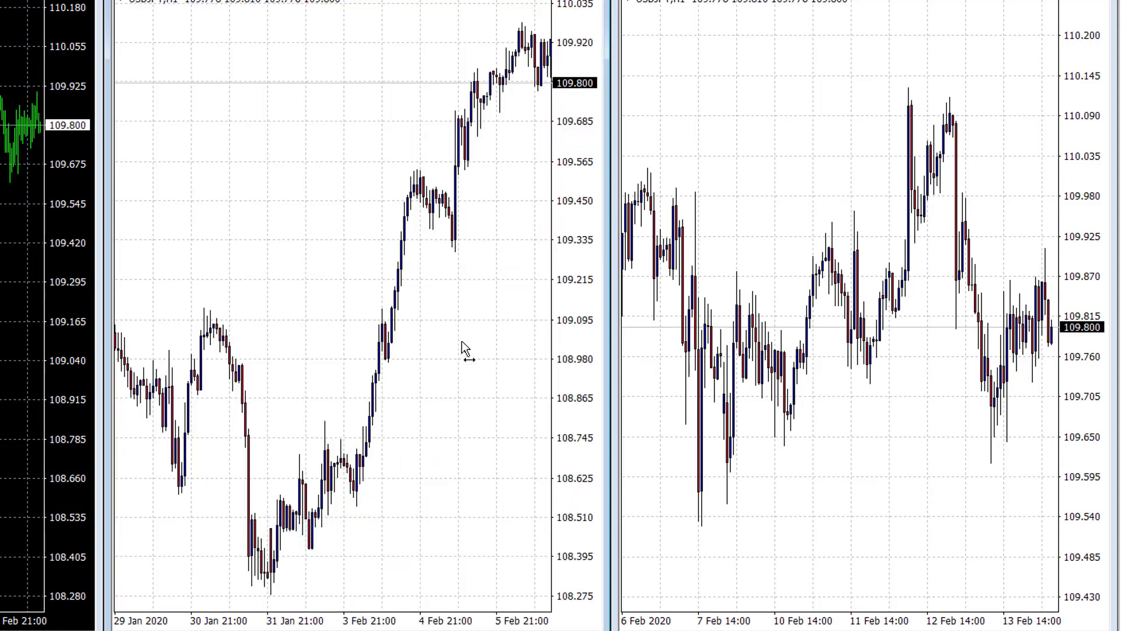
{"action": "left_click_drag", "start_coordinate": [462, 348], "coordinate": [219, 403]}
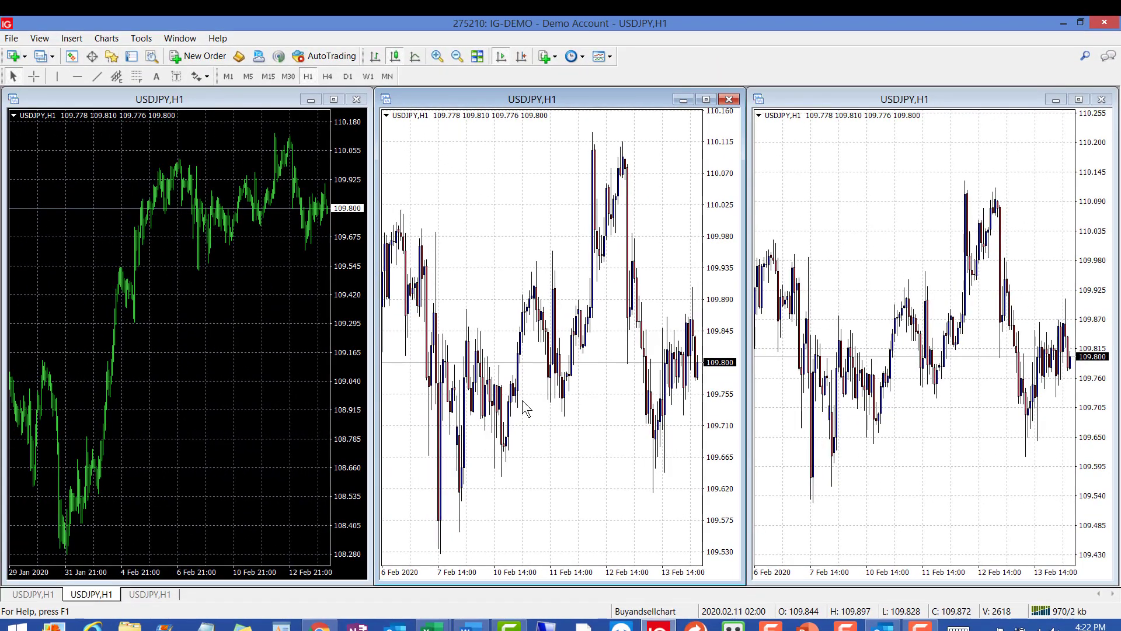
Step: Add a Simple Moving Average with period 1 applied to High to the black USDJPY chart, using a thick white line
{"action": "left_click", "coordinate": [178, 255]}
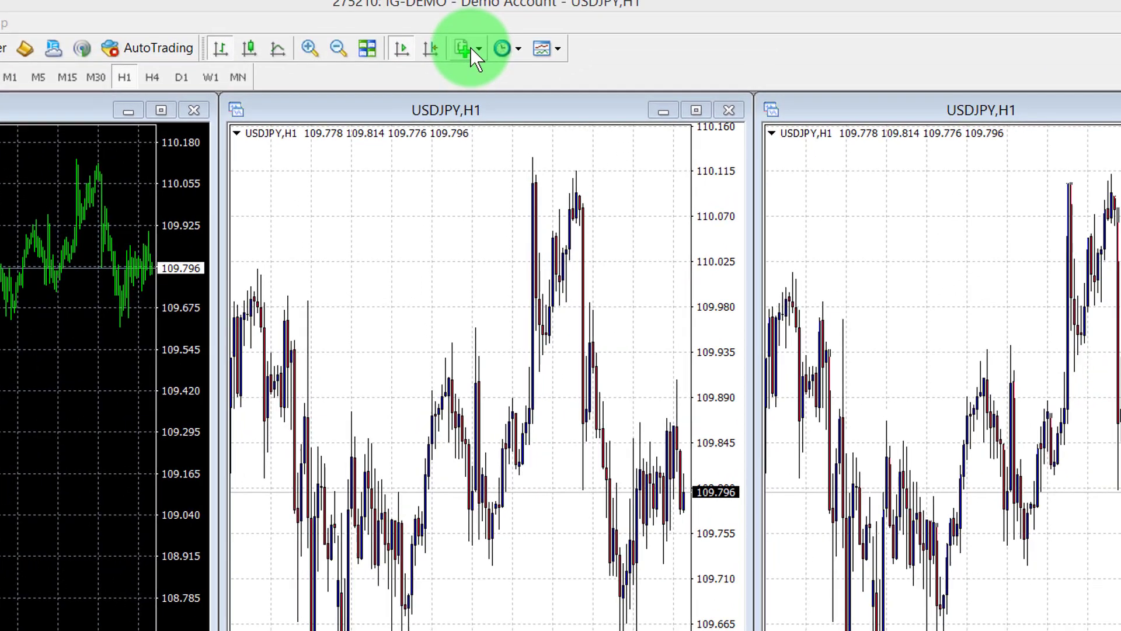
{"action": "left_click", "coordinate": [464, 47]}
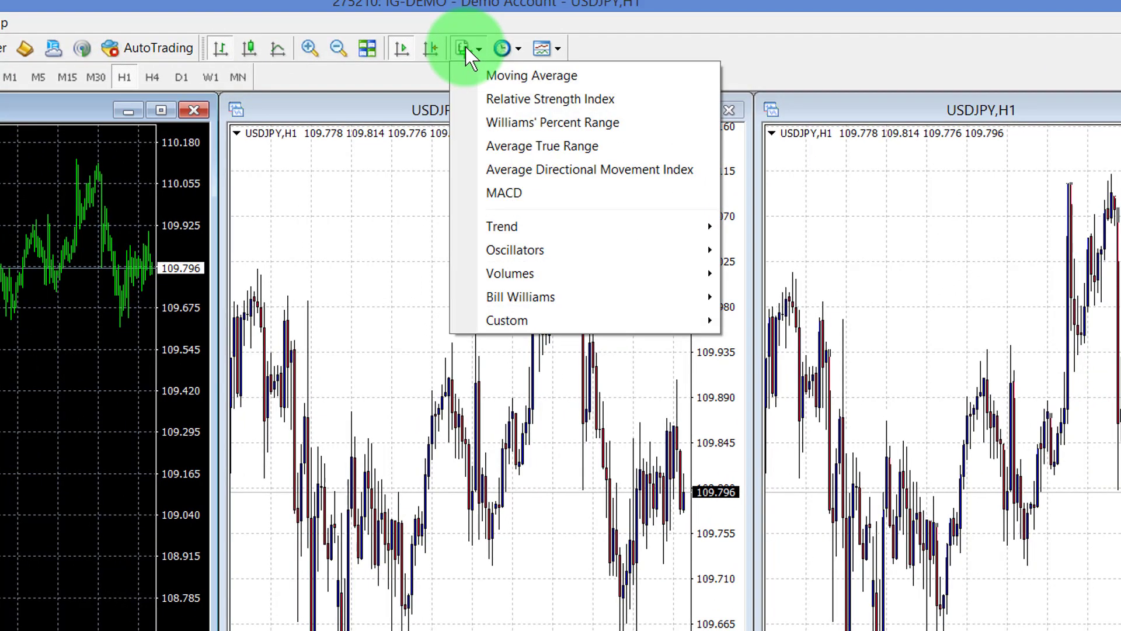
{"action": "left_click", "coordinate": [513, 76]}
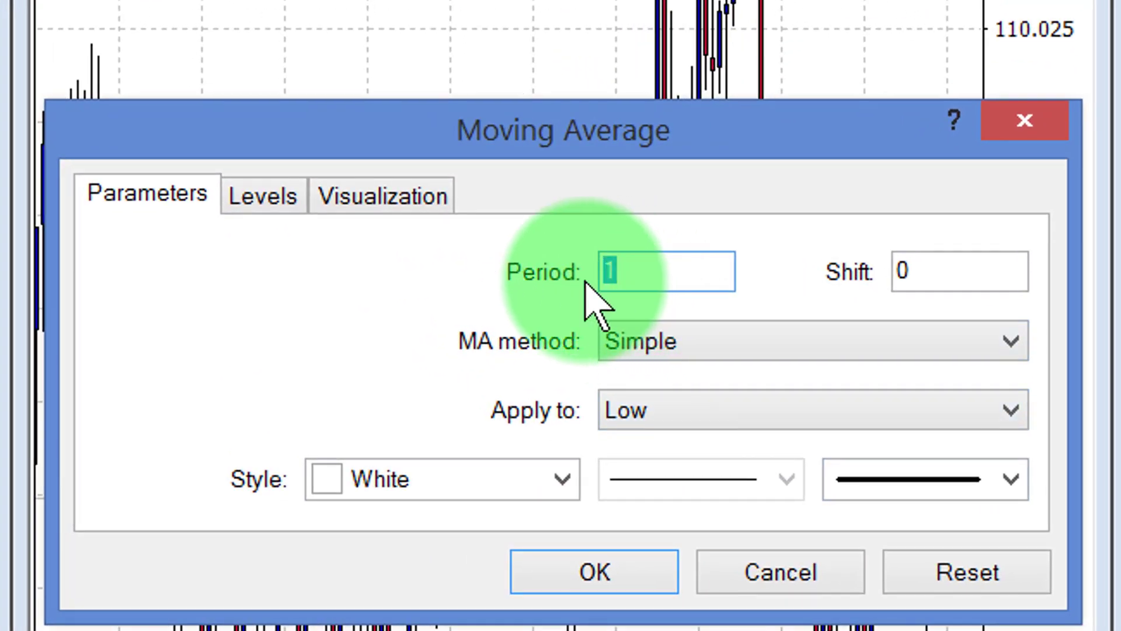
{"action": "left_click", "coordinate": [1017, 413]}
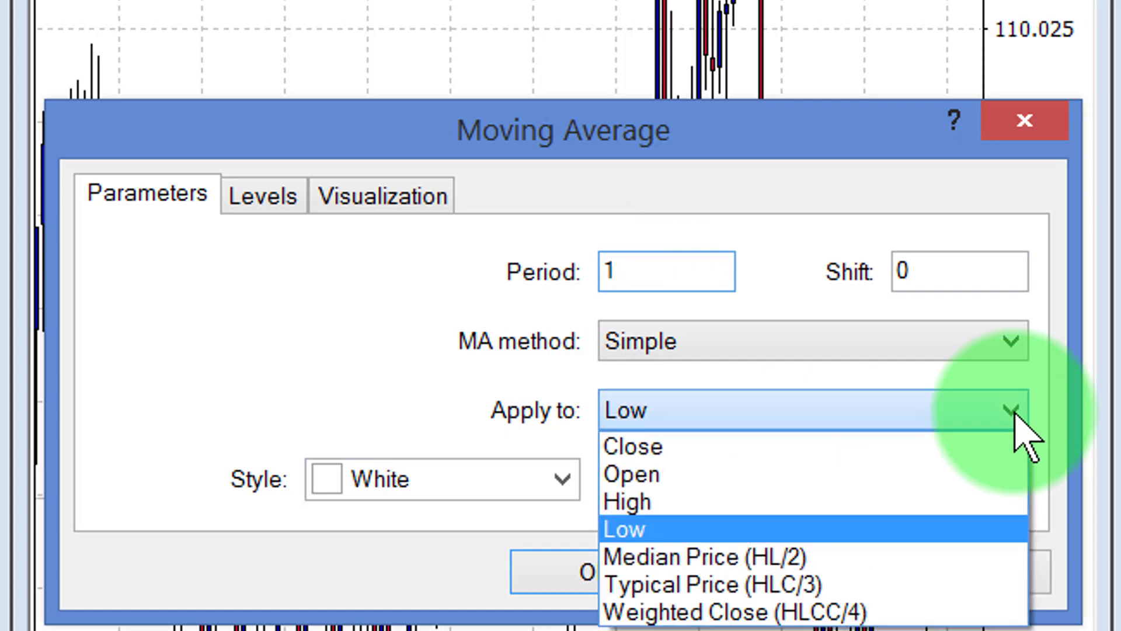
{"action": "left_click", "coordinate": [671, 503]}
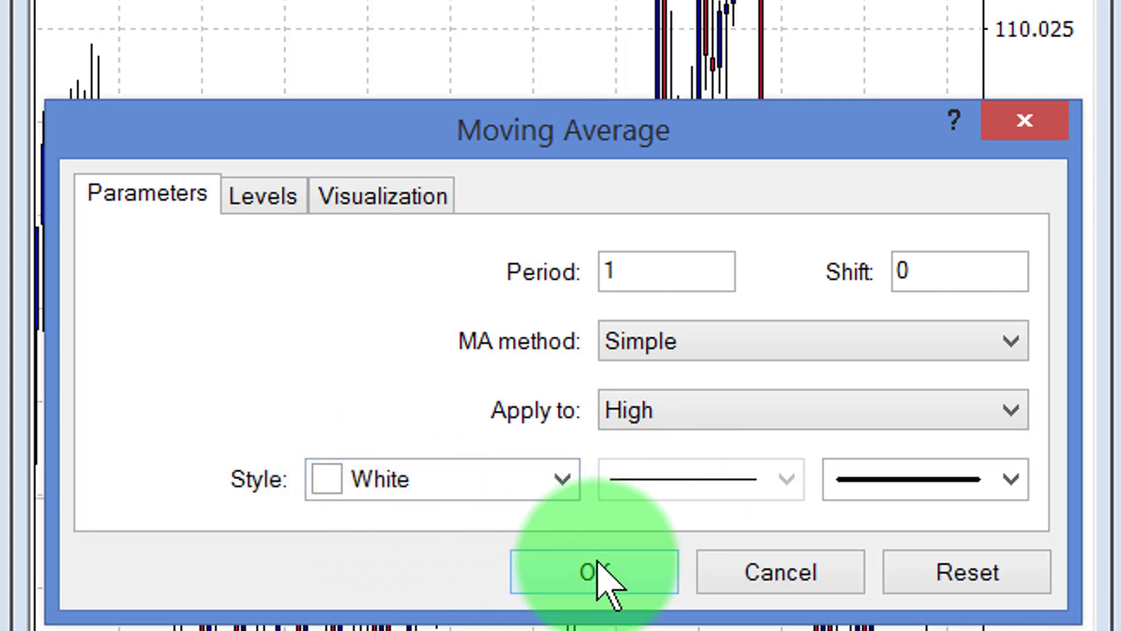
{"action": "left_click", "coordinate": [1012, 479]}
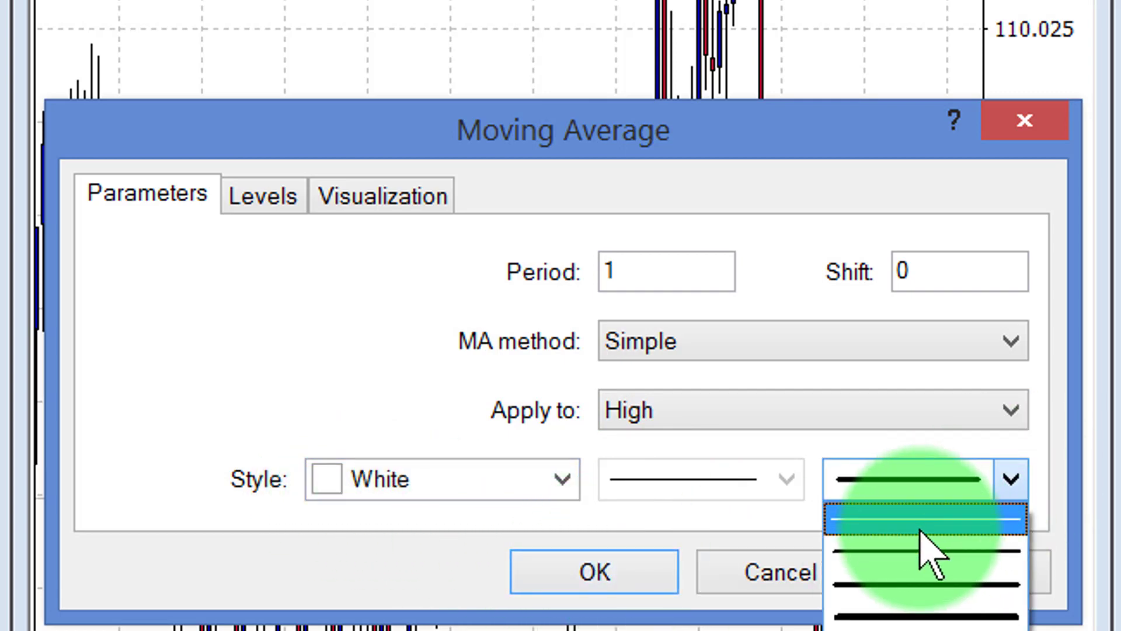
{"action": "left_click", "coordinate": [907, 585]}
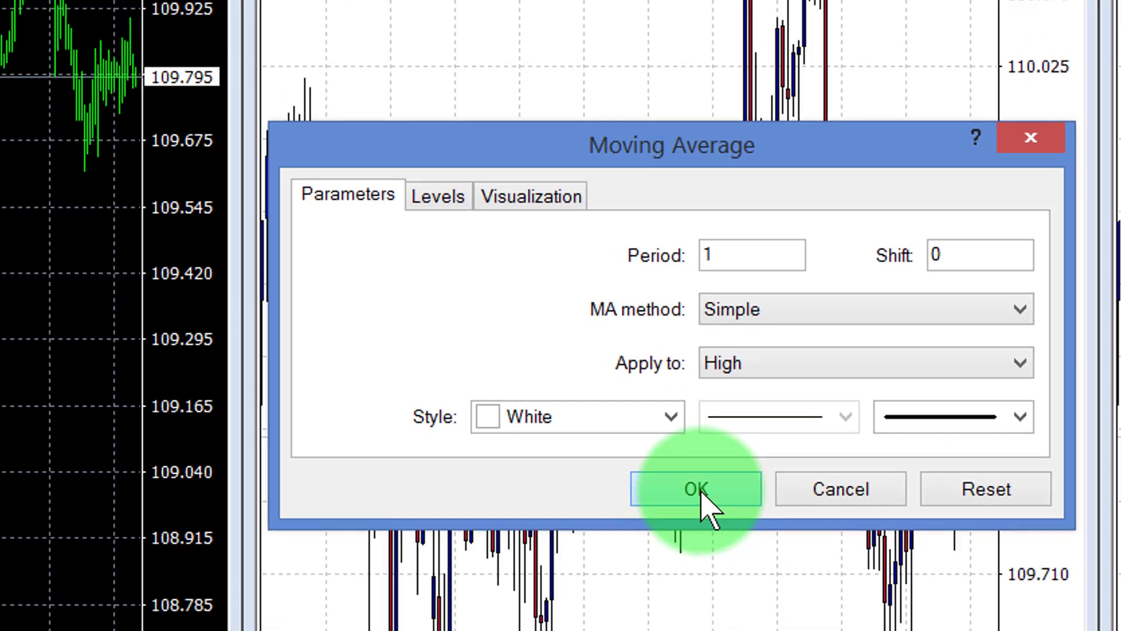
{"action": "left_click", "coordinate": [602, 578]}
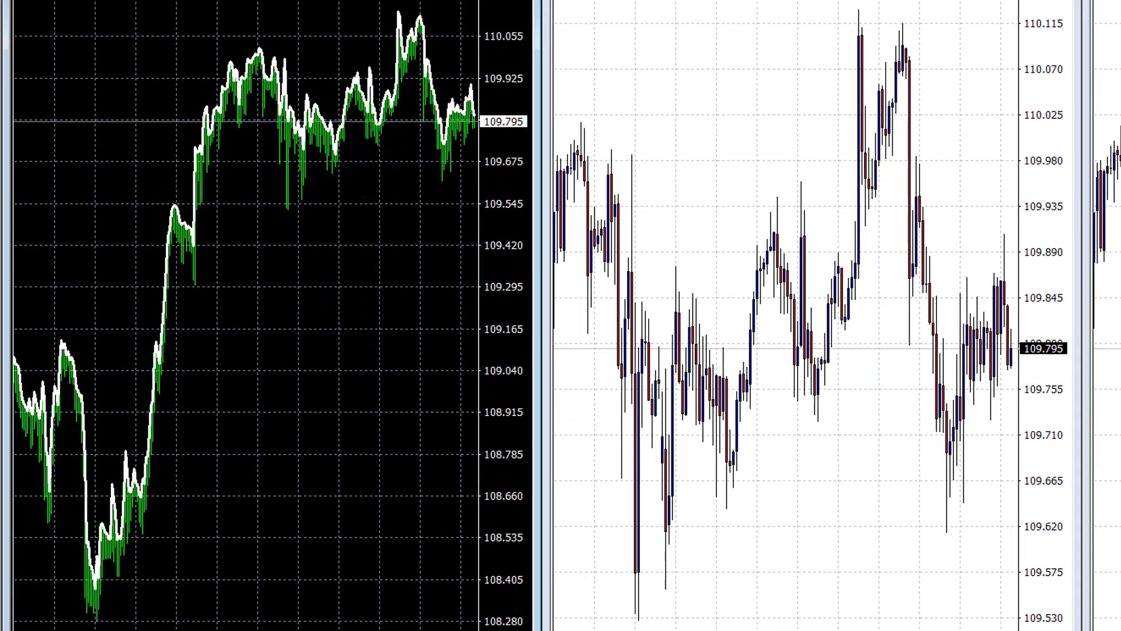
Step: Enlarge the black chart's bars and set its background color to DarkGreen in the chart properties
{"action": "key", "text": "plus"}
{"action": "key", "text": "plus"}
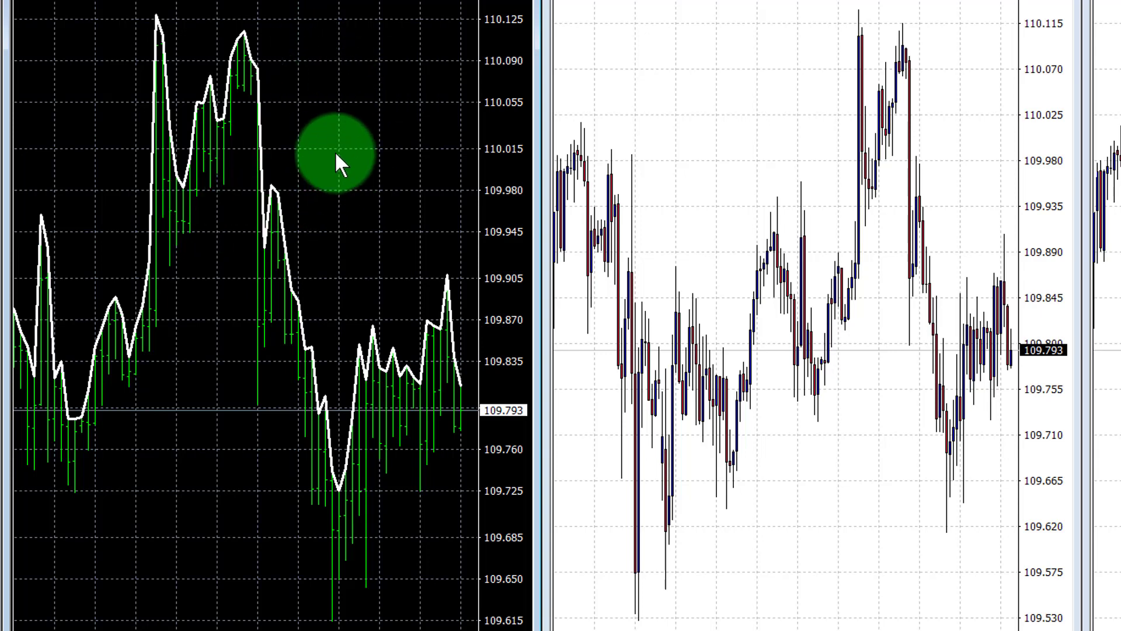
{"action": "right_click", "coordinate": [328, 121]}
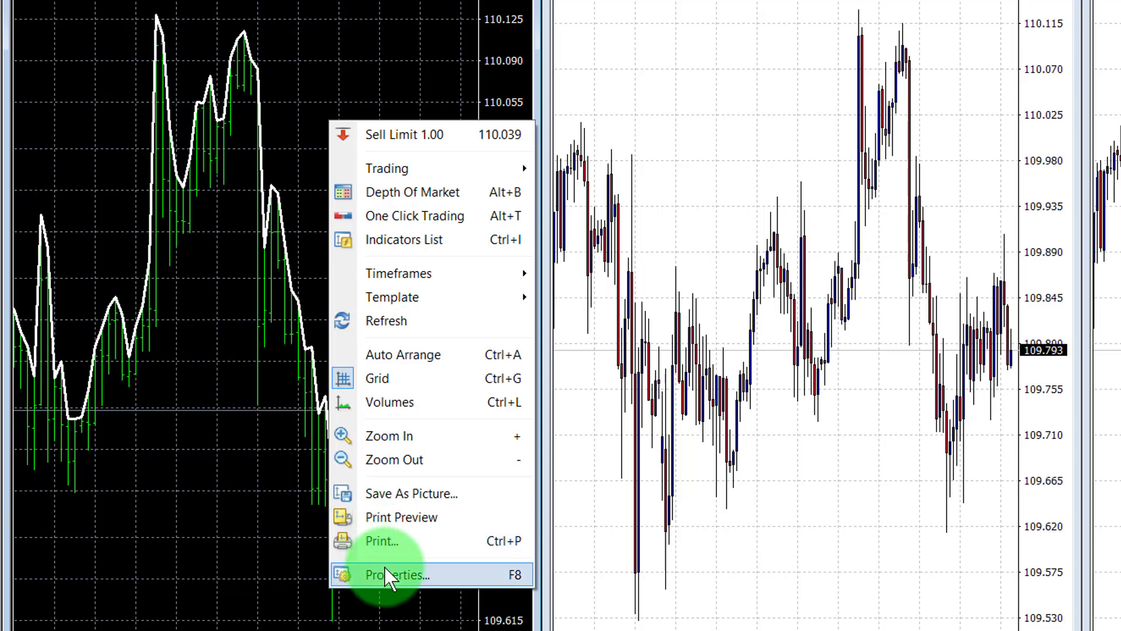
{"action": "left_click", "coordinate": [387, 576]}
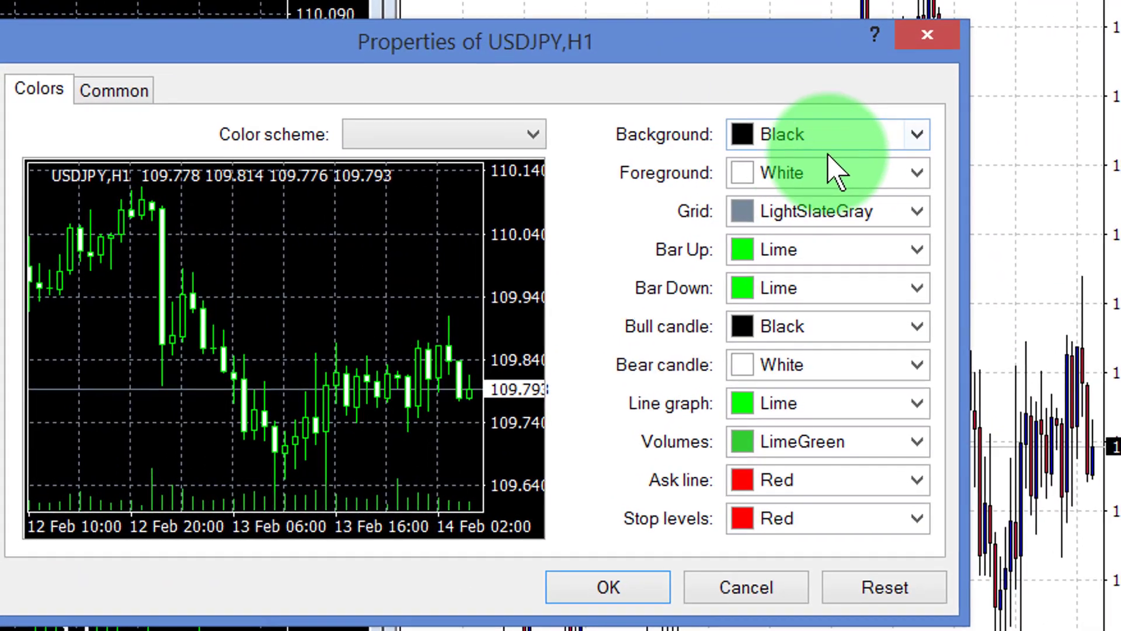
{"action": "left_click", "coordinate": [918, 136]}
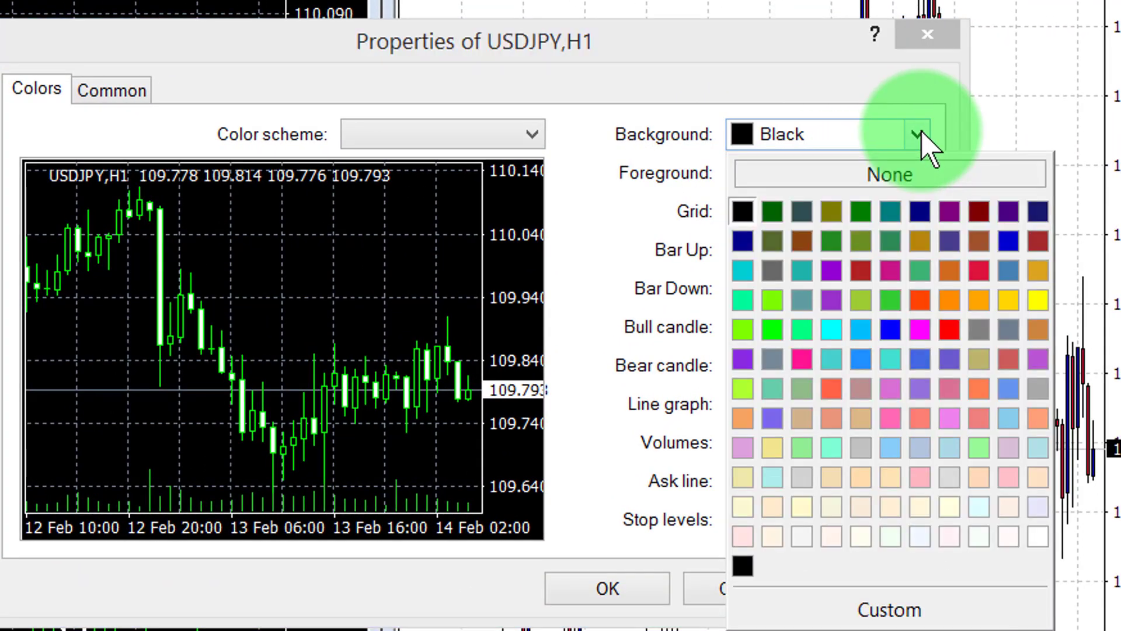
{"action": "left_click", "coordinate": [771, 213]}
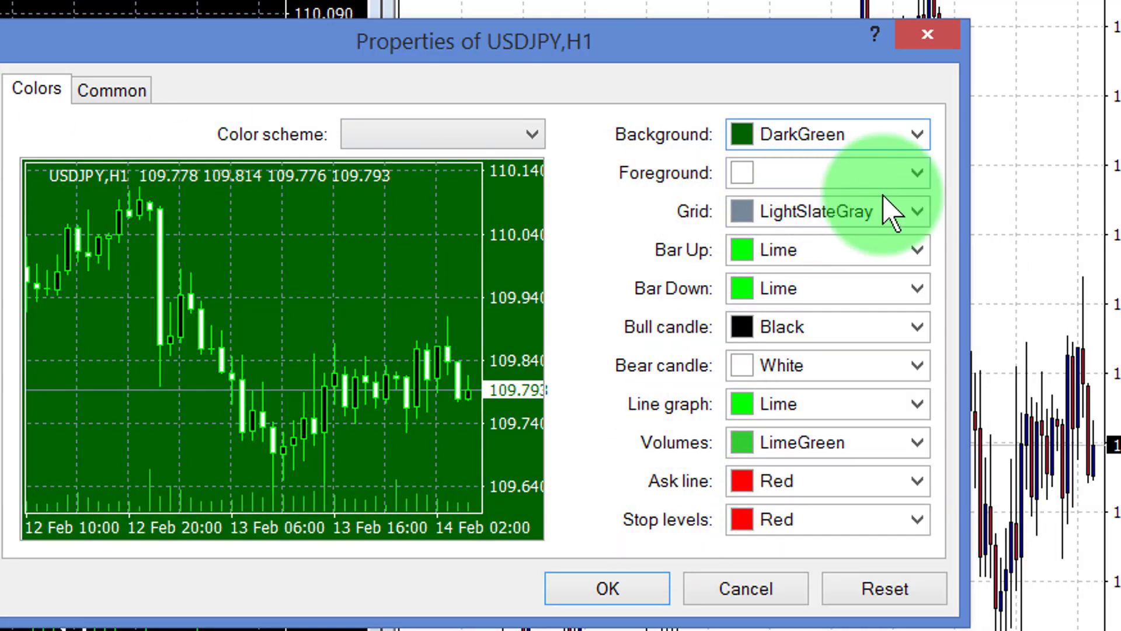
Step: Set the Bar Up and Bar Down colors to DarkGreen
{"action": "left_click", "coordinate": [918, 250]}
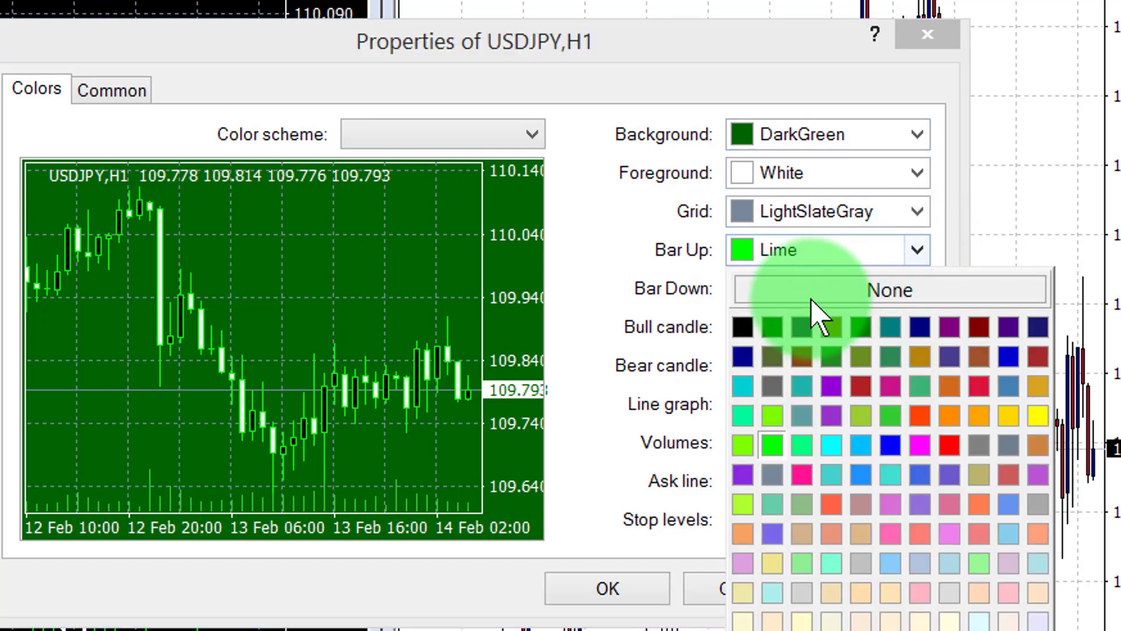
{"action": "left_click", "coordinate": [771, 329]}
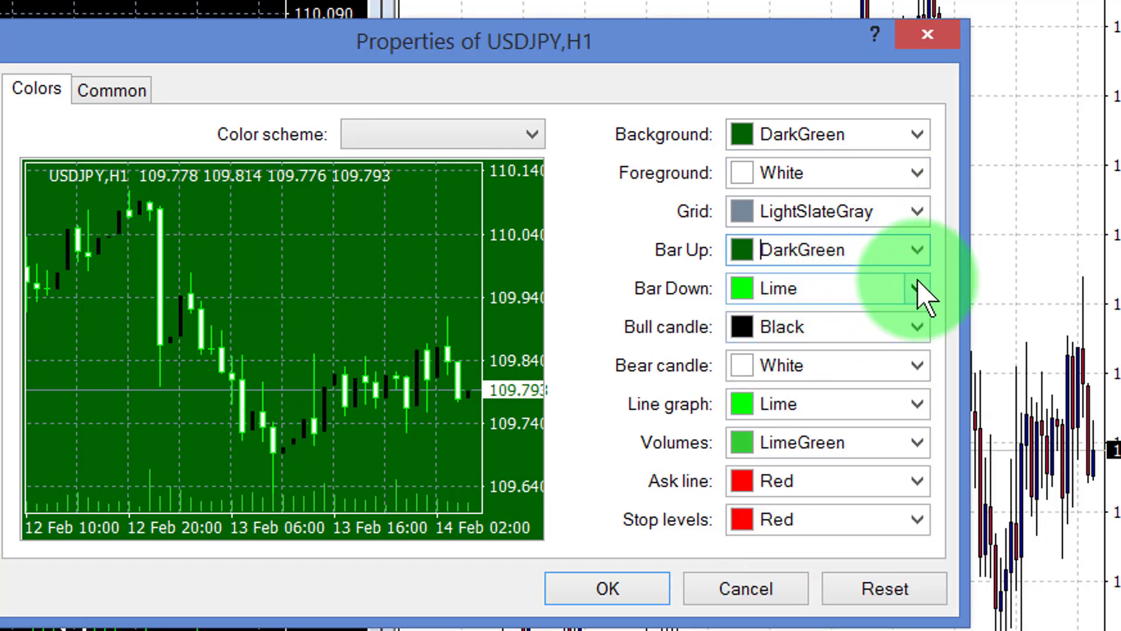
{"action": "left_click", "coordinate": [919, 290]}
{"action": "left_click", "coordinate": [769, 361]}
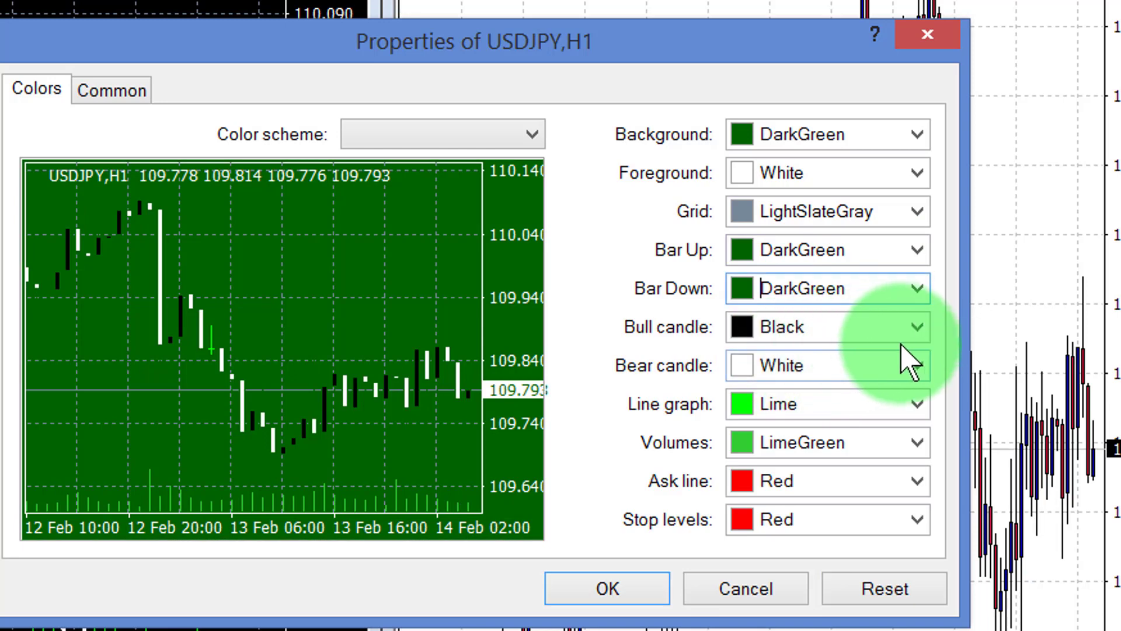
Step: Set the bull candle, bear candle and line graph colors to DarkGreen
{"action": "left_click", "coordinate": [916, 328]}
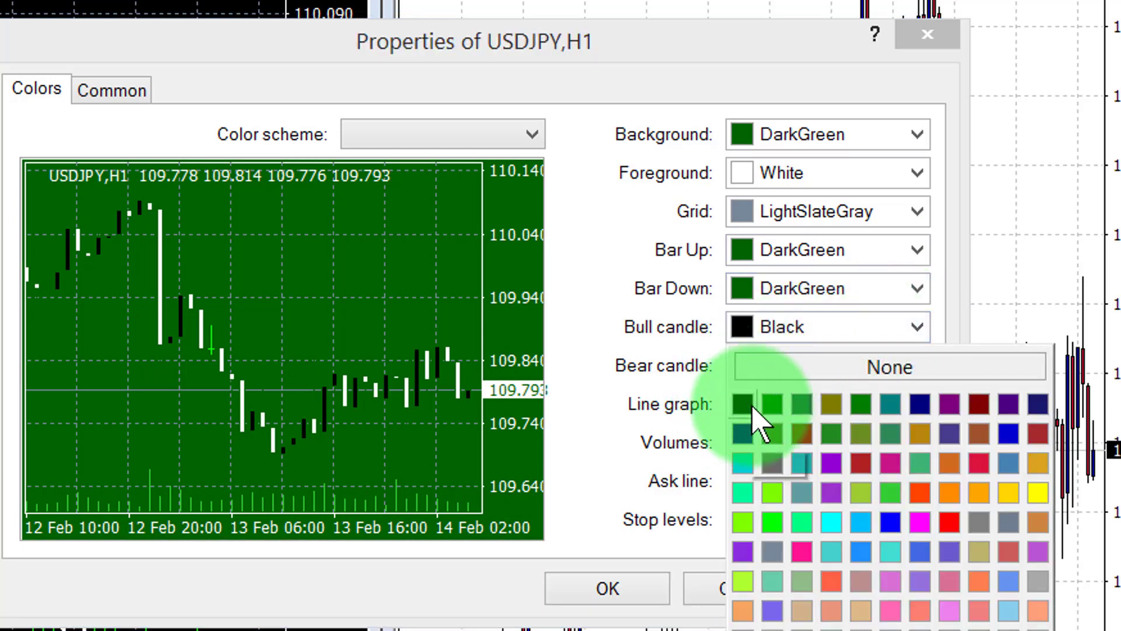
{"action": "left_click", "coordinate": [743, 404]}
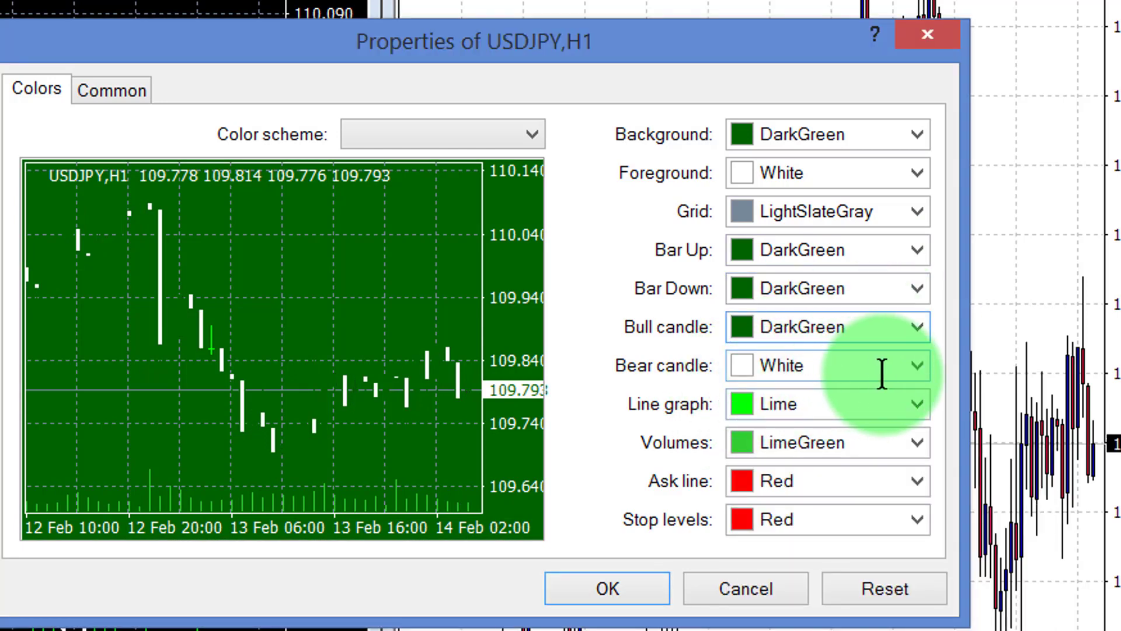
{"action": "left_click", "coordinate": [917, 366]}
{"action": "left_click", "coordinate": [783, 441]}
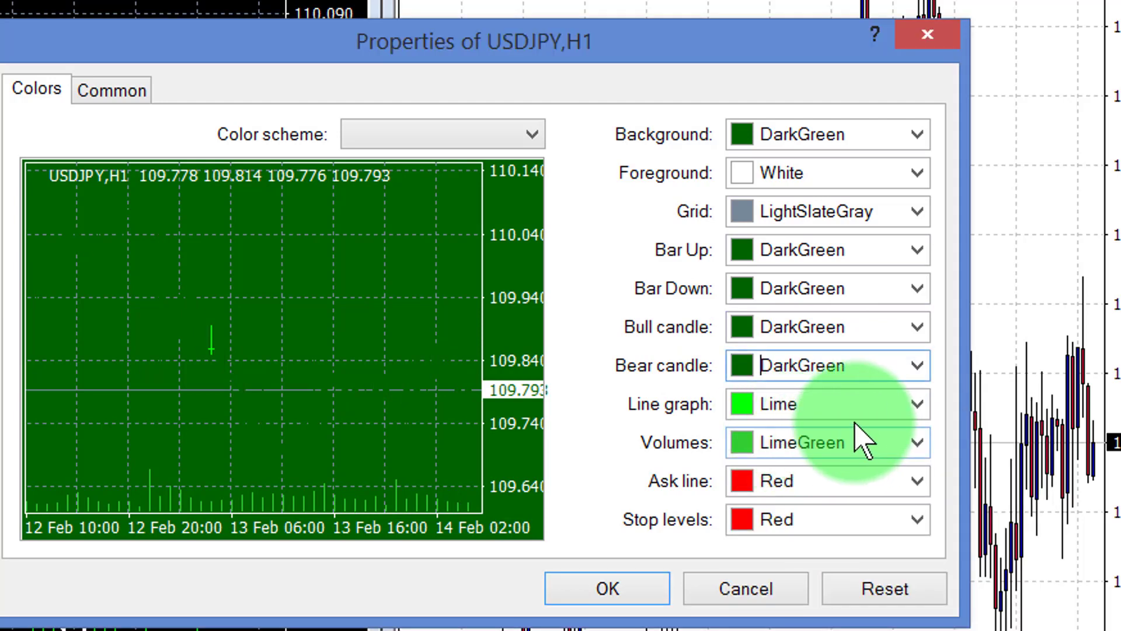
{"action": "left_click", "coordinate": [915, 403]}
{"action": "left_click", "coordinate": [769, 483]}
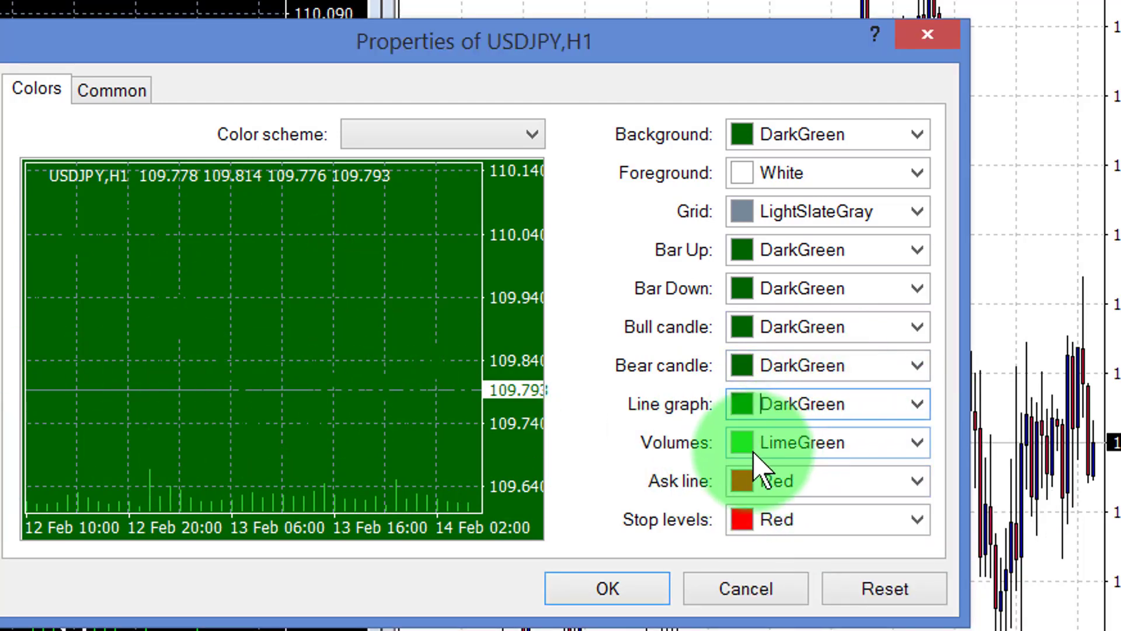
Step: Apply the chart color settings, then hide the green USDJPY chart's grid and compress its vertical price scale
{"action": "left_click", "coordinate": [607, 588]}
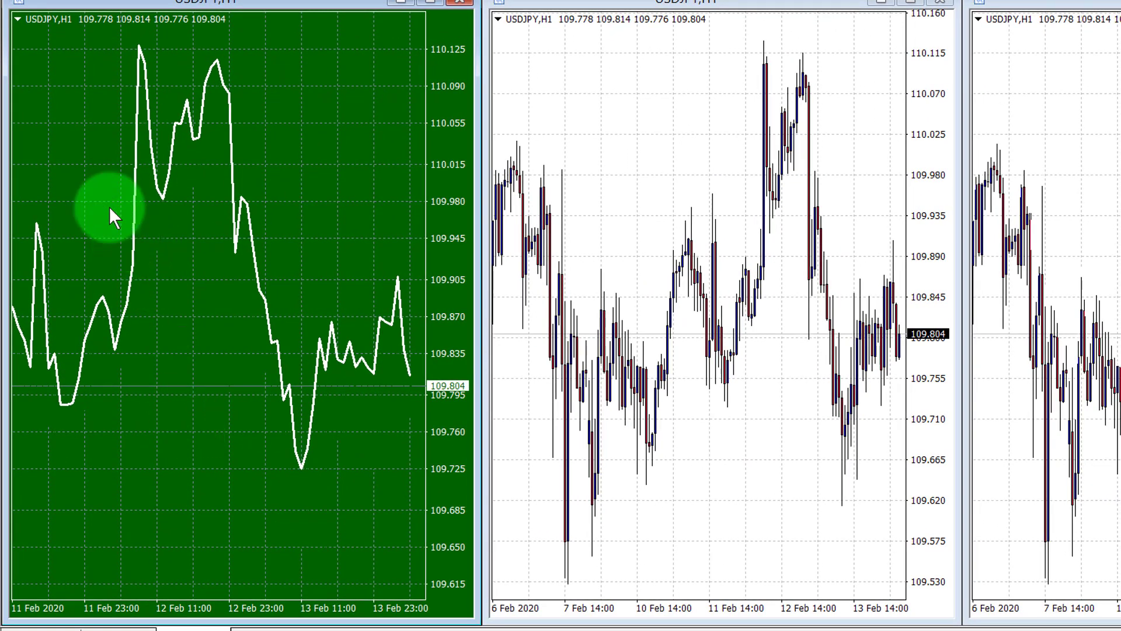
{"action": "right_click", "coordinate": [271, 96]}
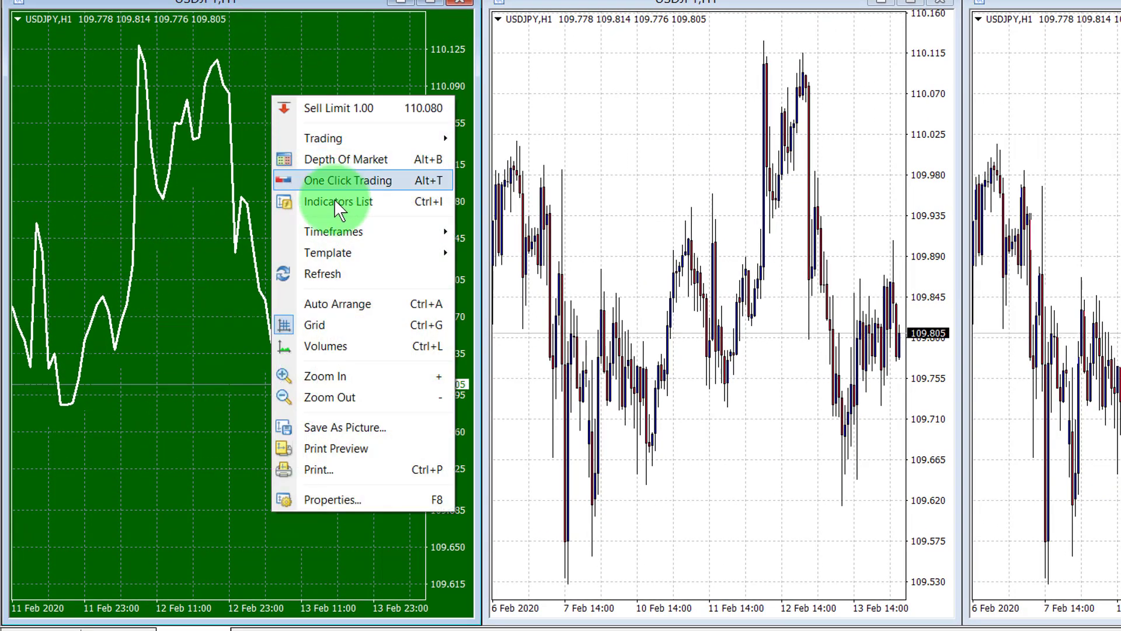
{"action": "left_click", "coordinate": [313, 329]}
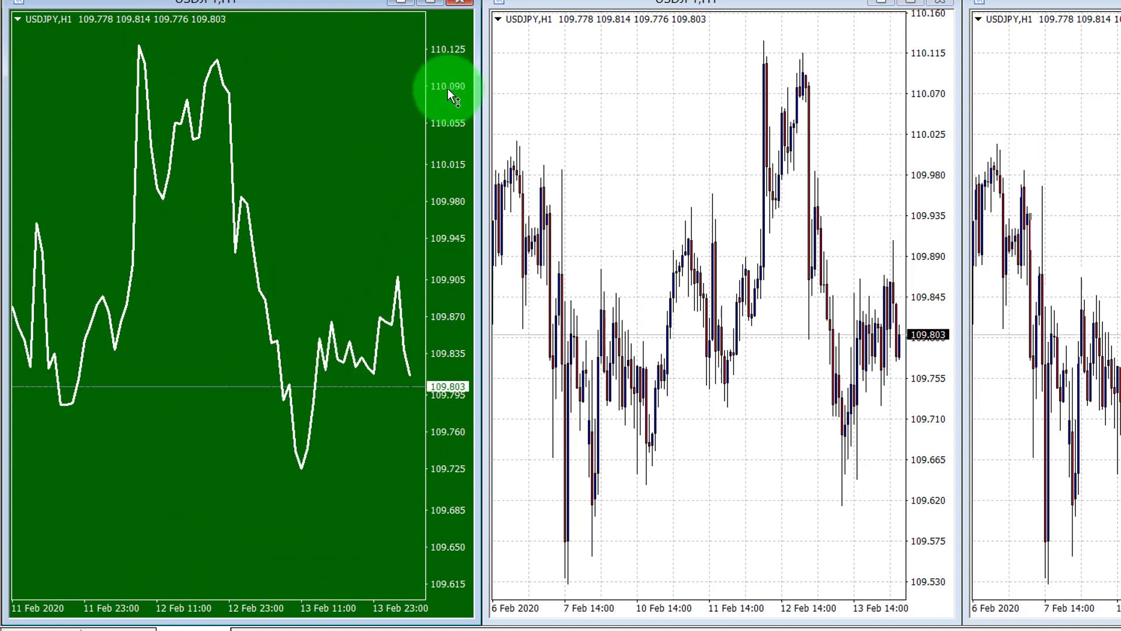
{"action": "mouse_move", "coordinate": [449, 92]}
{"action": "left_mouse_down"}
{"action": "mouse_move", "coordinate": [447, 105]}
{"action": "mouse_move", "coordinate": [453, 93]}
{"action": "left_mouse_up"}
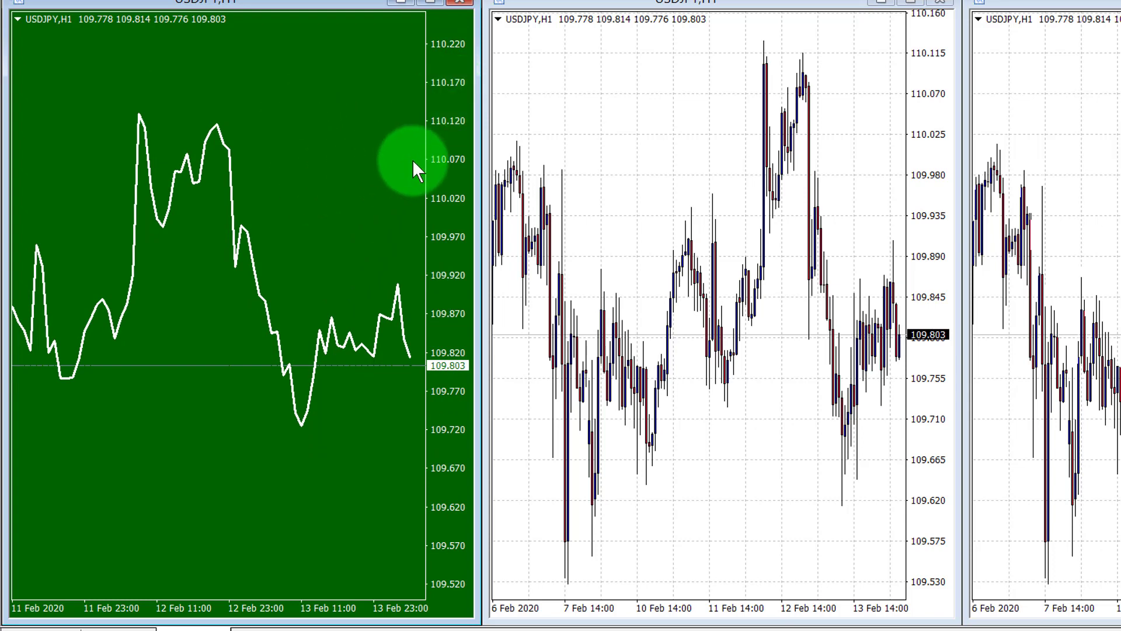
Step: Save the green chart's setup as a template named sellchart
{"action": "right_click", "coordinate": [304, 123]}
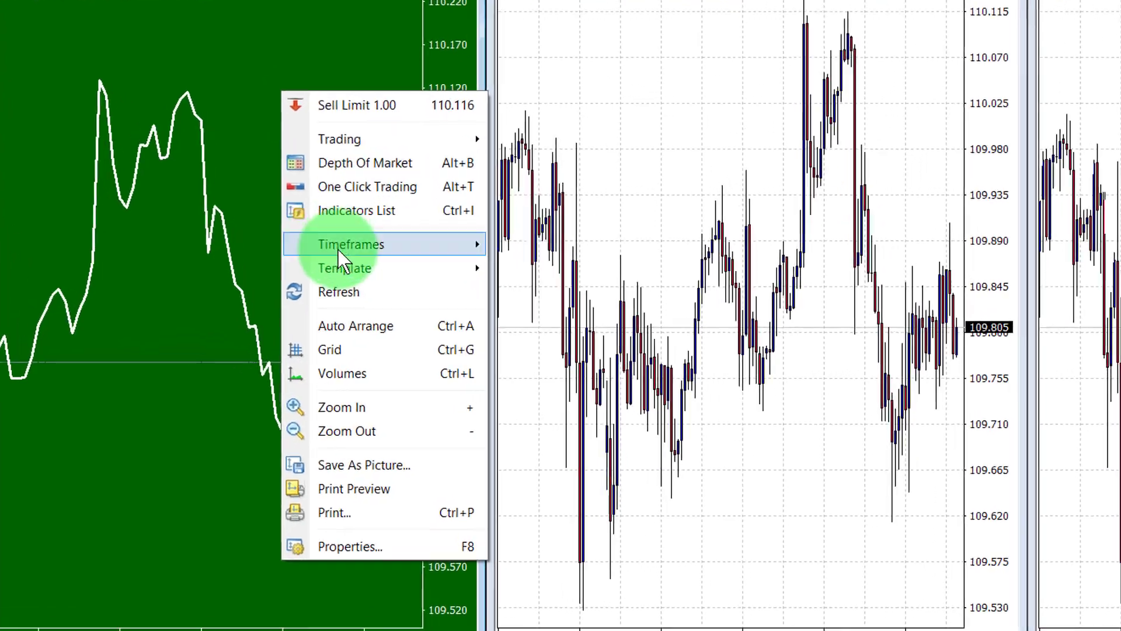
{"action": "mouse_move", "coordinate": [355, 282]}
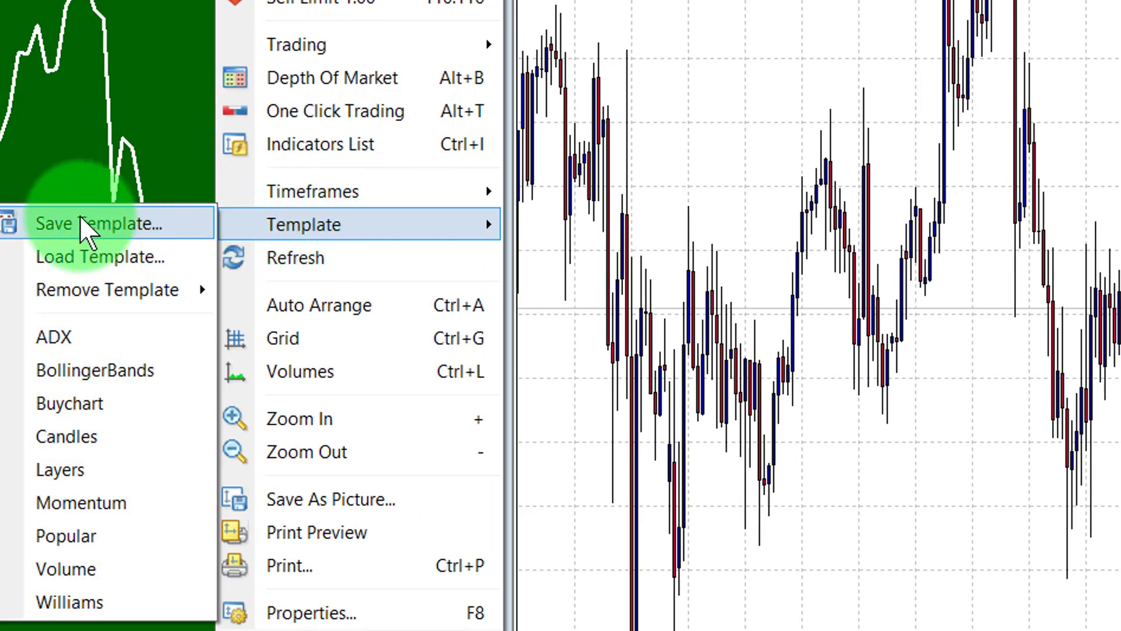
{"action": "left_click", "coordinate": [74, 222]}
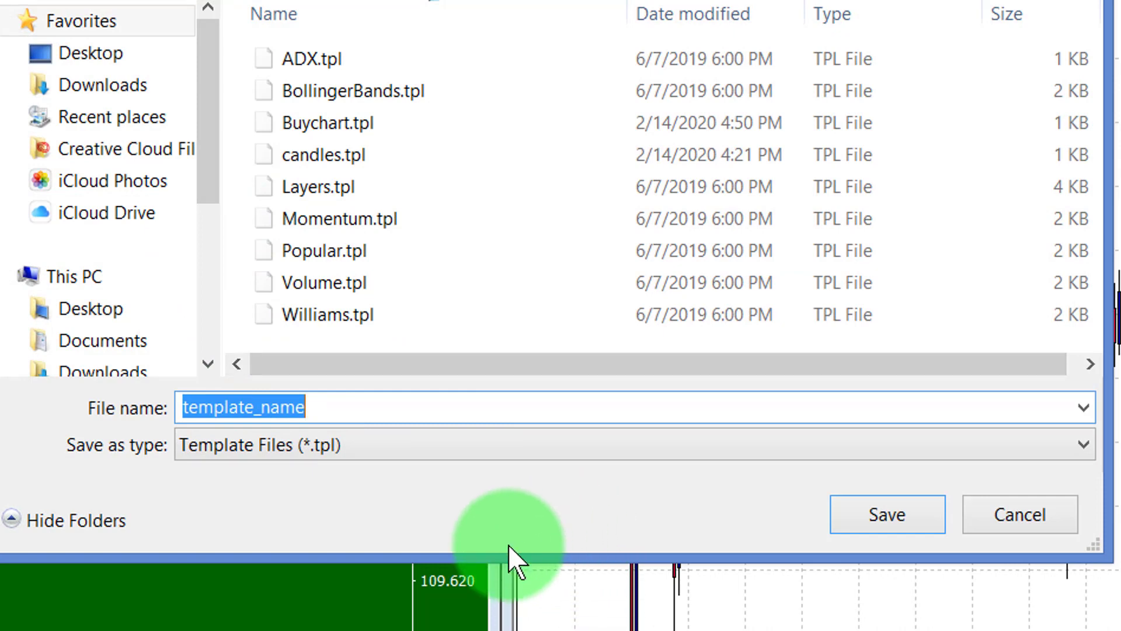
{"action": "type", "text": "sellch"}
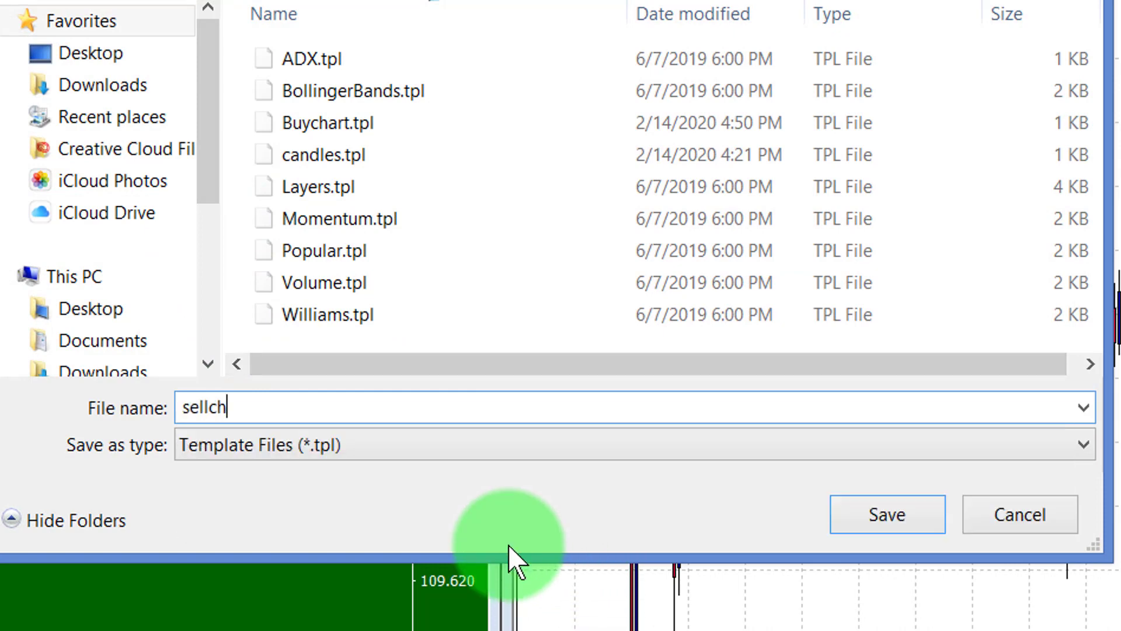
{"action": "type", "text": "art"}
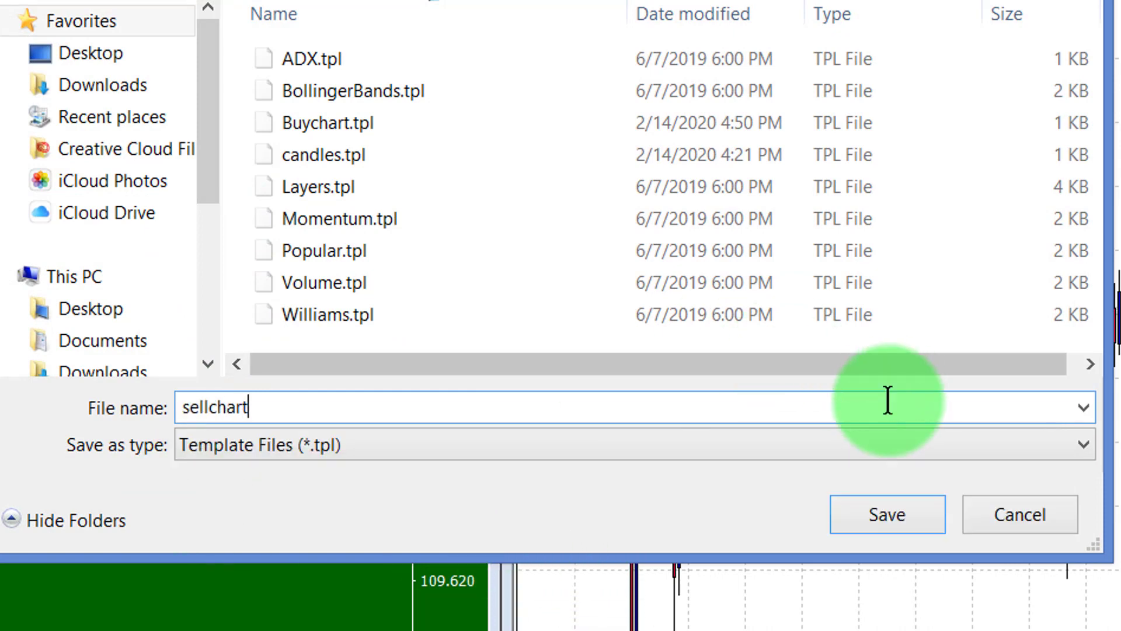
{"action": "left_click", "coordinate": [865, 512]}
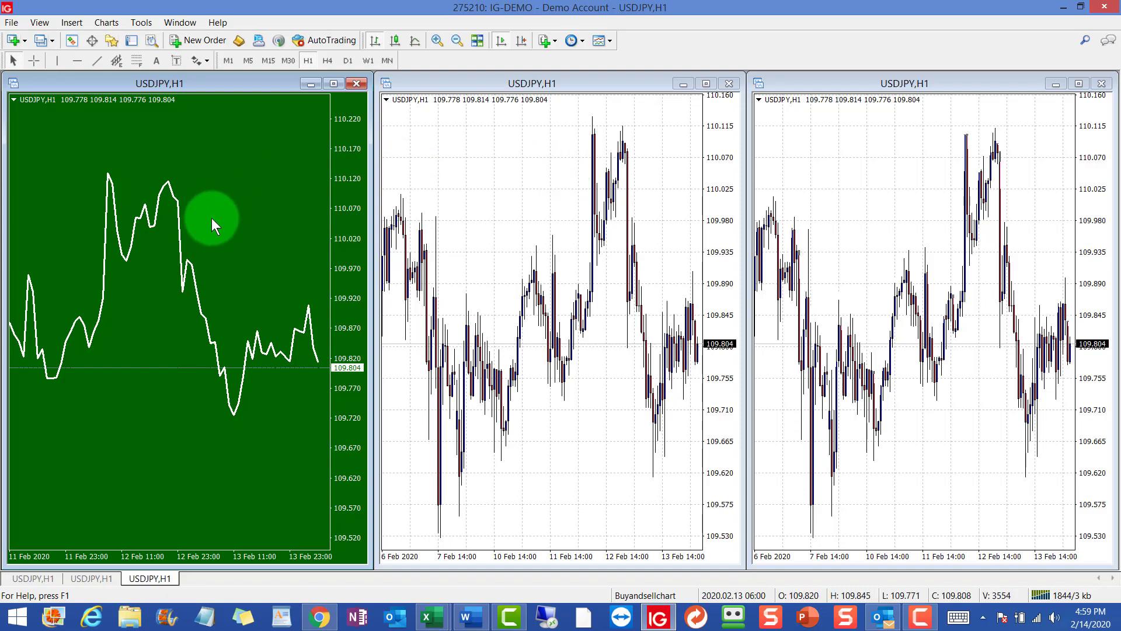
Step: Load the Sellchart template on the middle USDJPY chart and compress its vertical price scale
{"action": "right_click", "coordinate": [507, 165]}
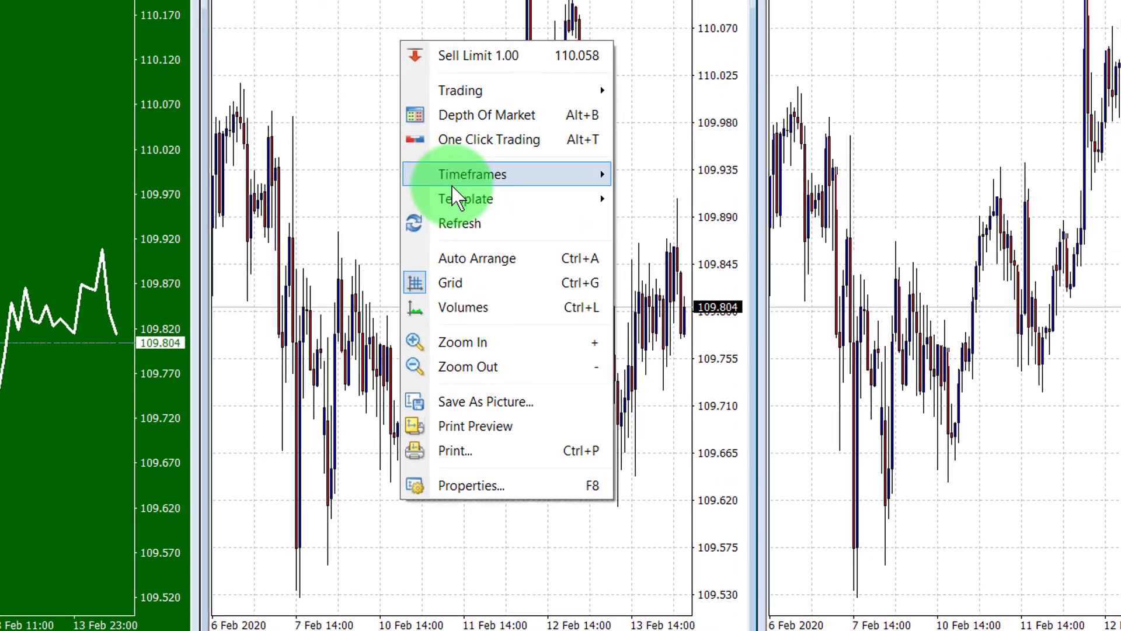
{"action": "mouse_move", "coordinate": [536, 249]}
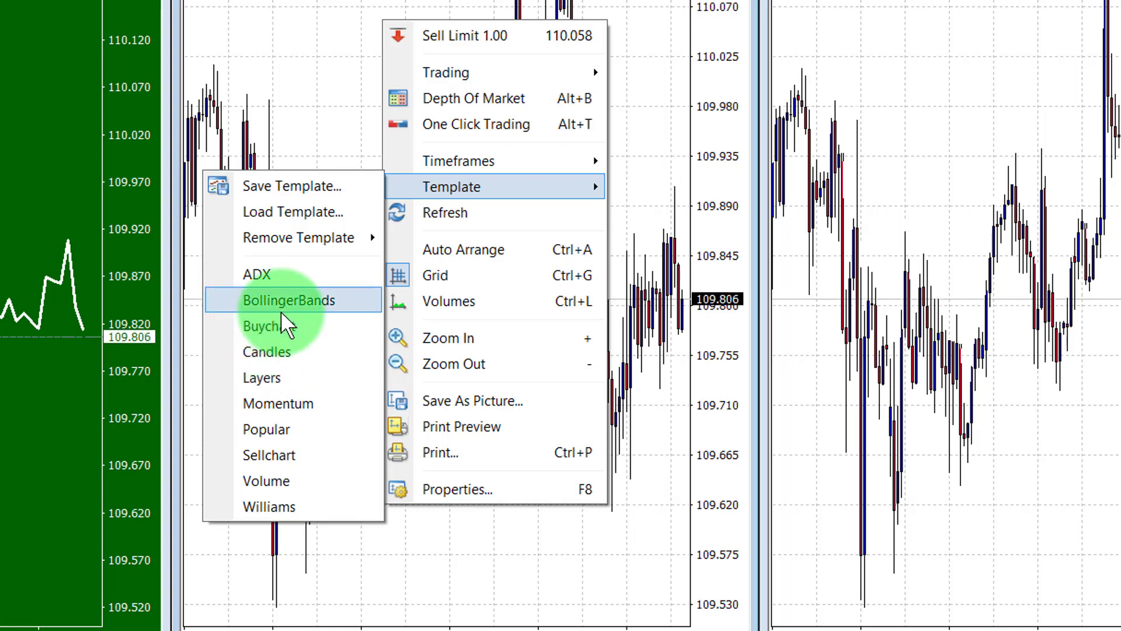
{"action": "left_click", "coordinate": [274, 455]}
{"action": "mouse_move", "coordinate": [750, 135]}
{"action": "left_mouse_down"}
{"action": "mouse_move", "coordinate": [754, 160]}
{"action": "mouse_move", "coordinate": [758, 141]}
{"action": "left_mouse_up"}
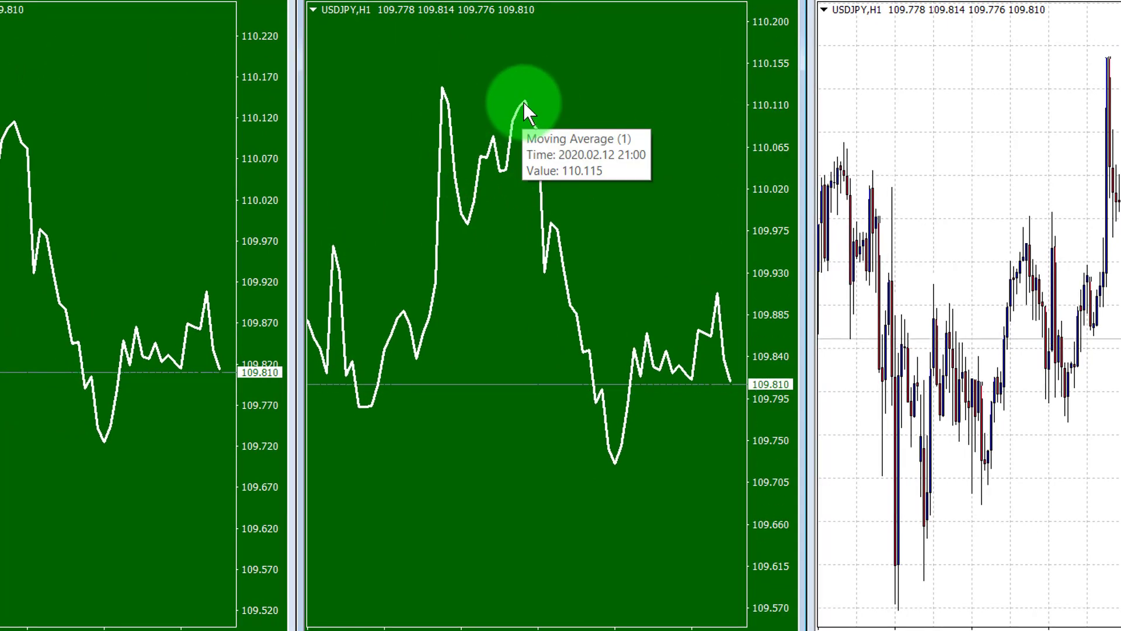
Step: Apply the middle chart's period 1 Moving Average to Low and compress the chart's price scale further
{"action": "mouse_move", "coordinate": [524, 101]}
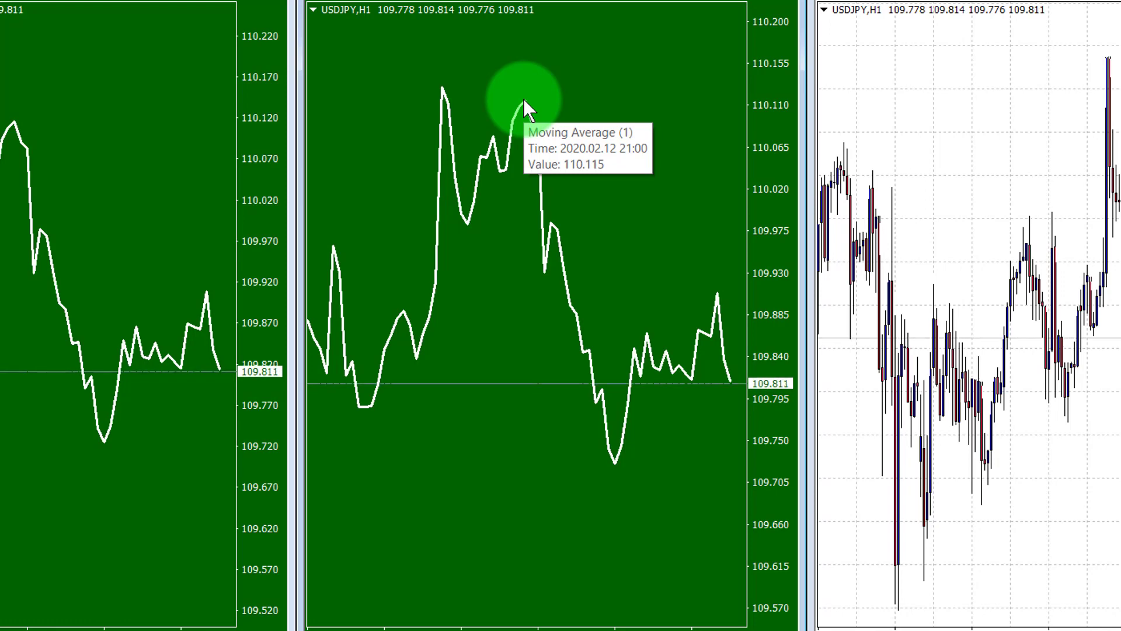
{"action": "right_click", "coordinate": [525, 103]}
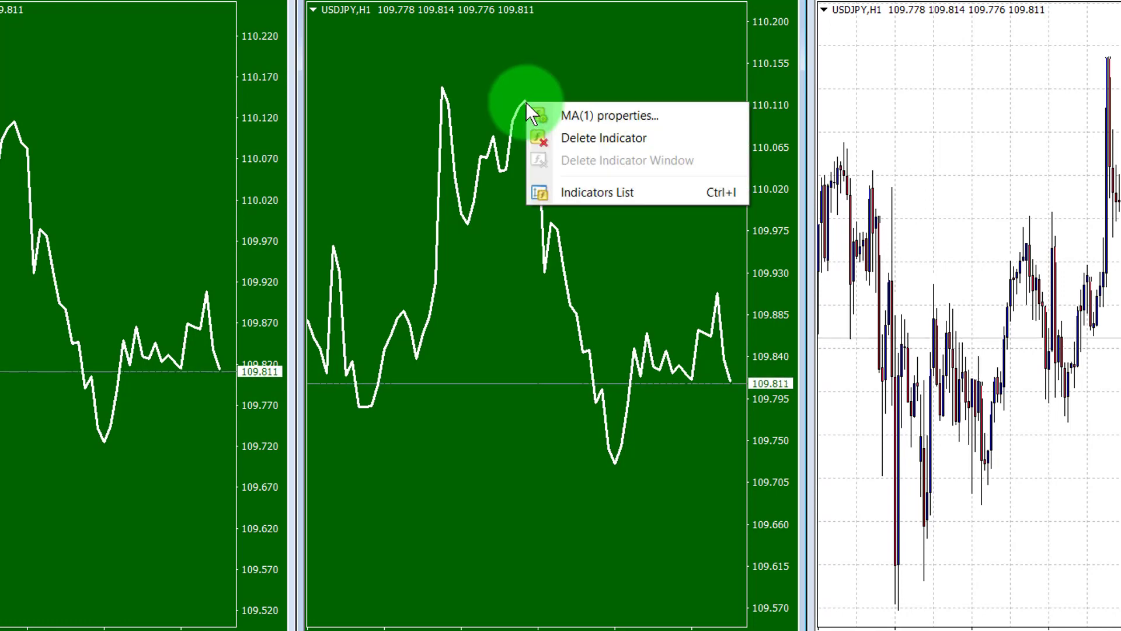
{"action": "left_click", "coordinate": [629, 117]}
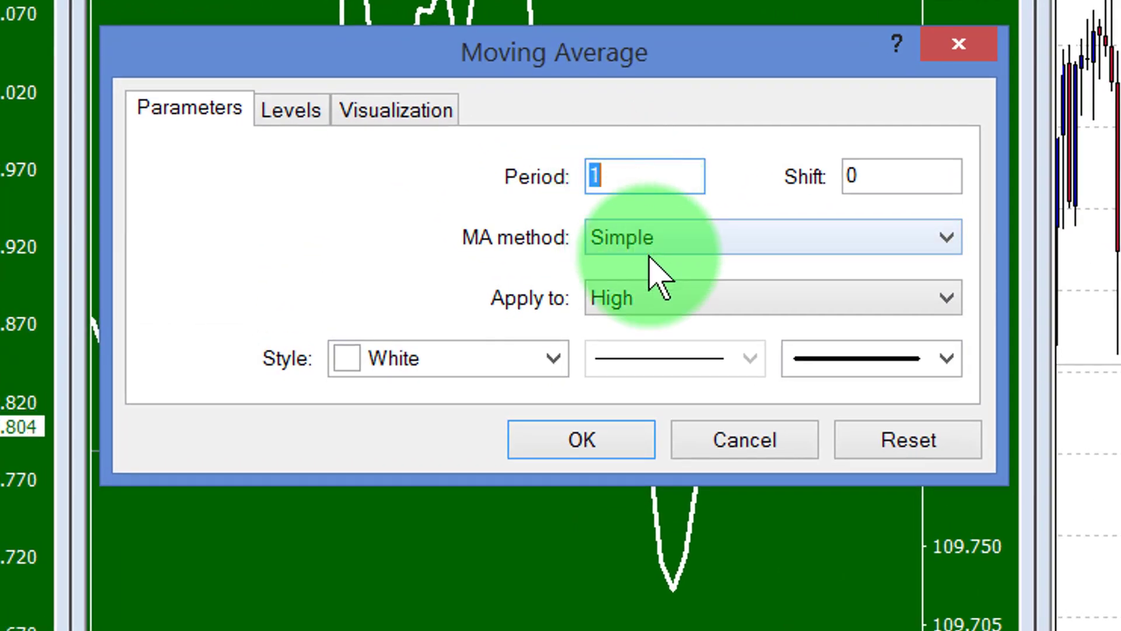
{"action": "left_click", "coordinate": [944, 299]}
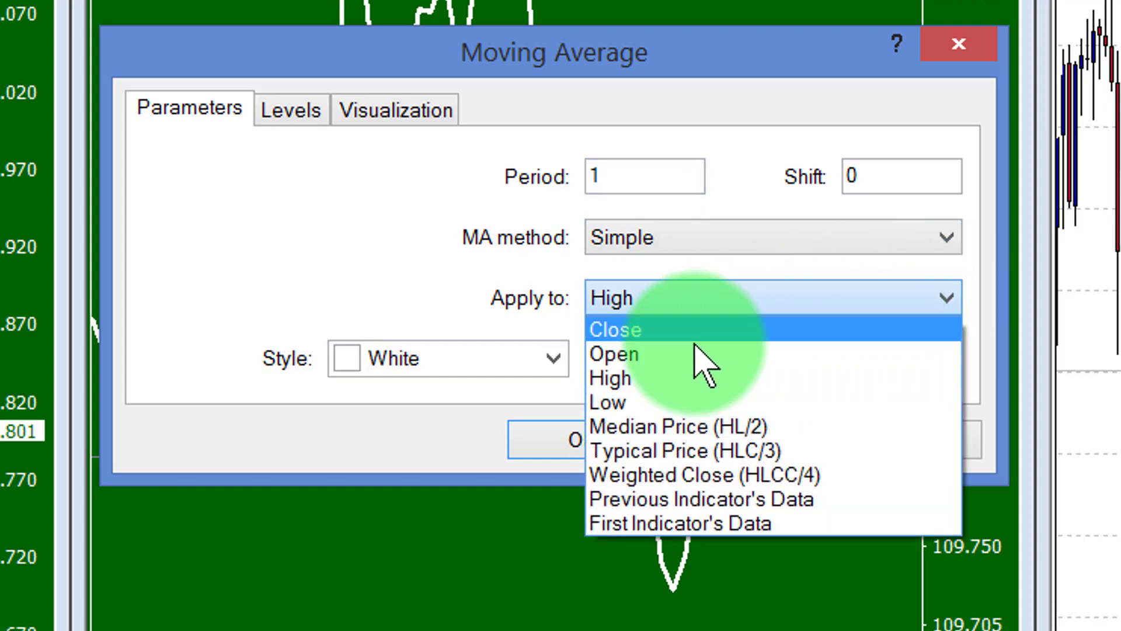
{"action": "left_click", "coordinate": [631, 402]}
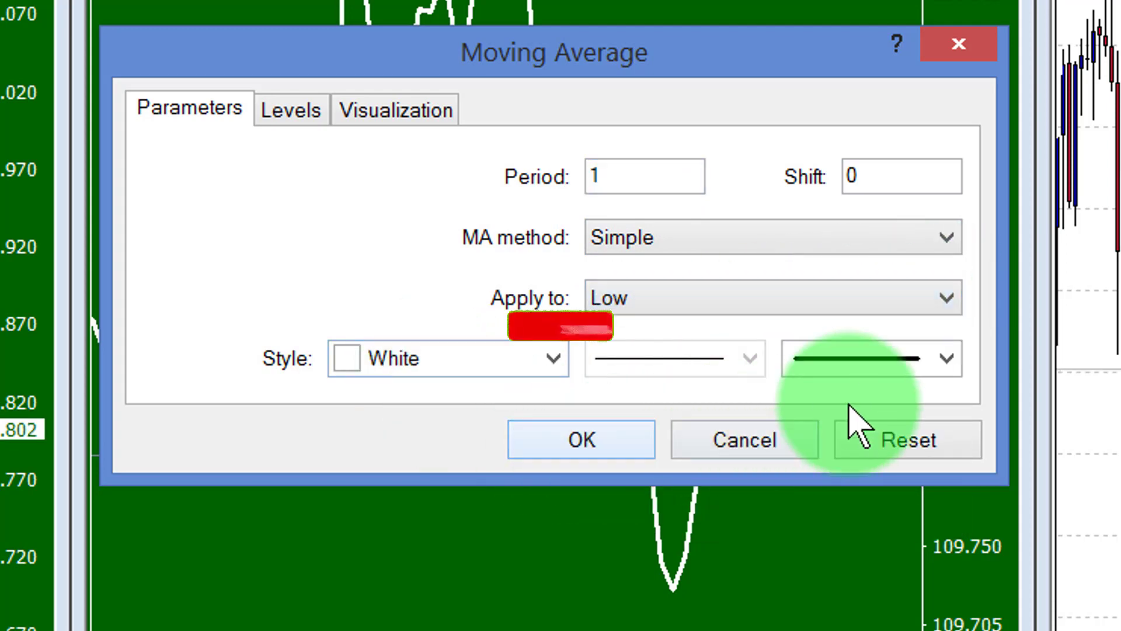
{"action": "left_click", "coordinate": [581, 439]}
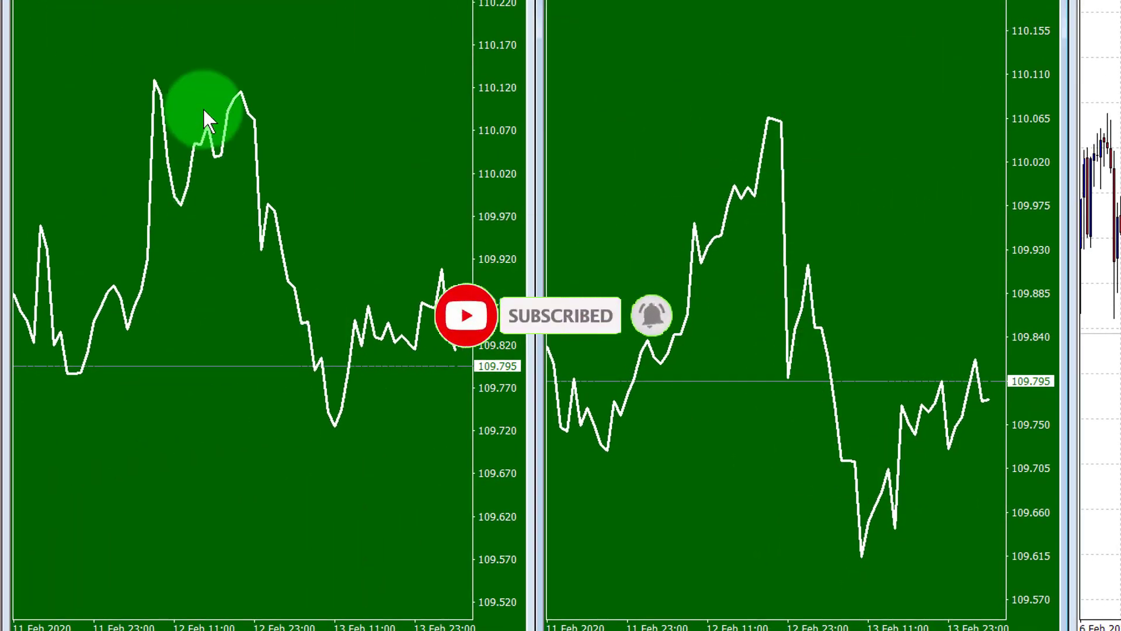
{"action": "left_click_drag", "start_coordinate": [1016, 187], "coordinate": [1032, 202]}
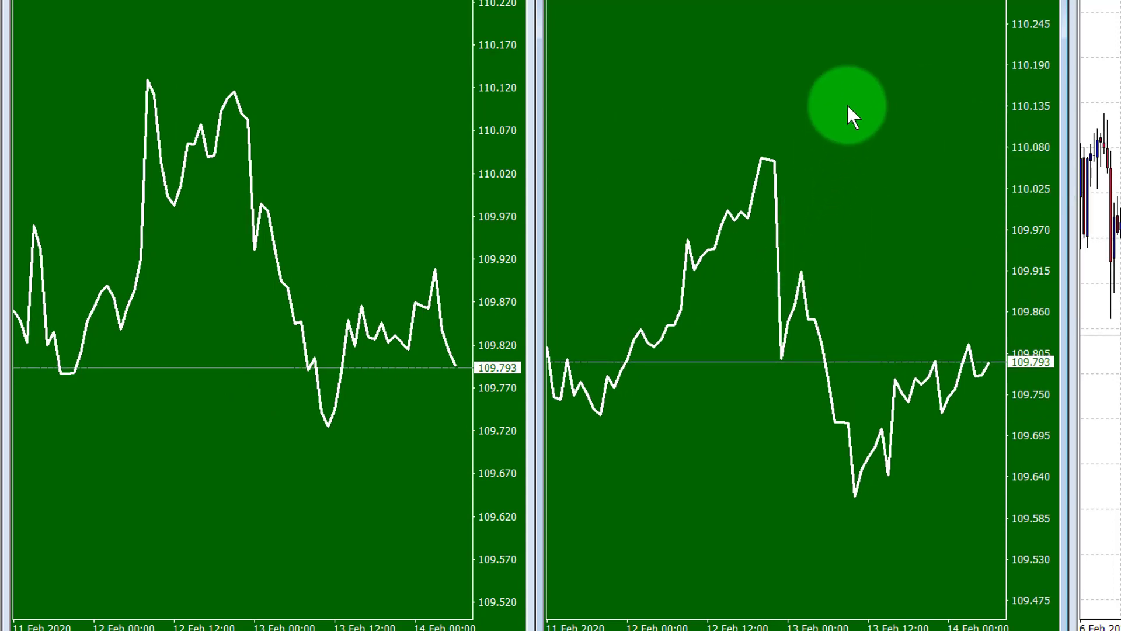
Step: Set the middle chart's background, Bar Up and Bar Down colors to MediumBlue in its chart properties
{"action": "right_click", "coordinate": [830, 82]}
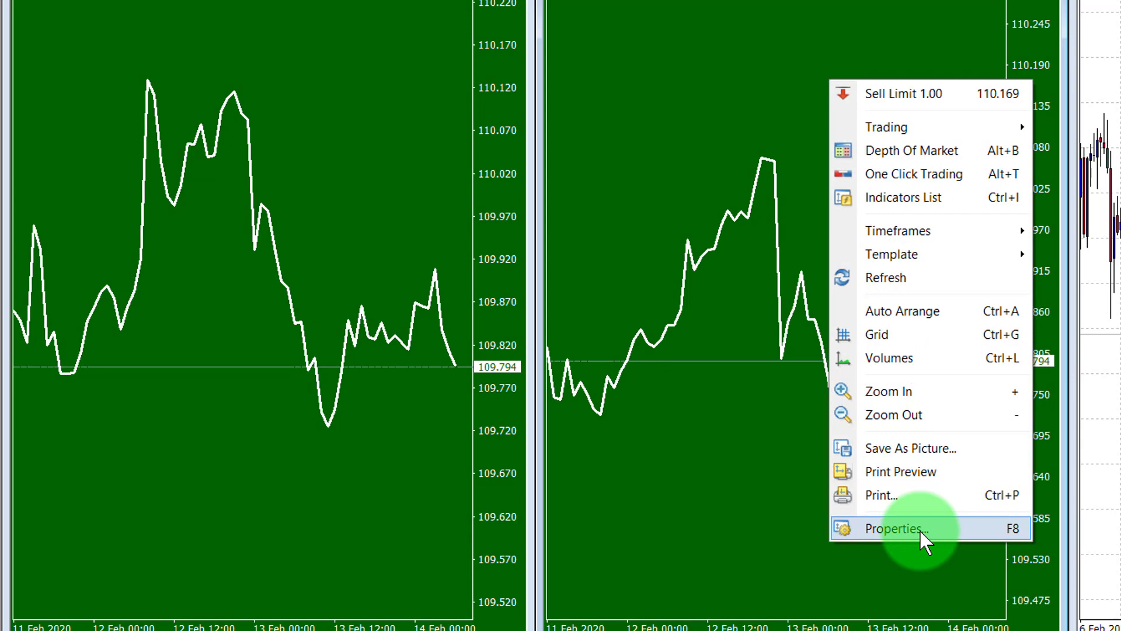
{"action": "left_click", "coordinate": [920, 530]}
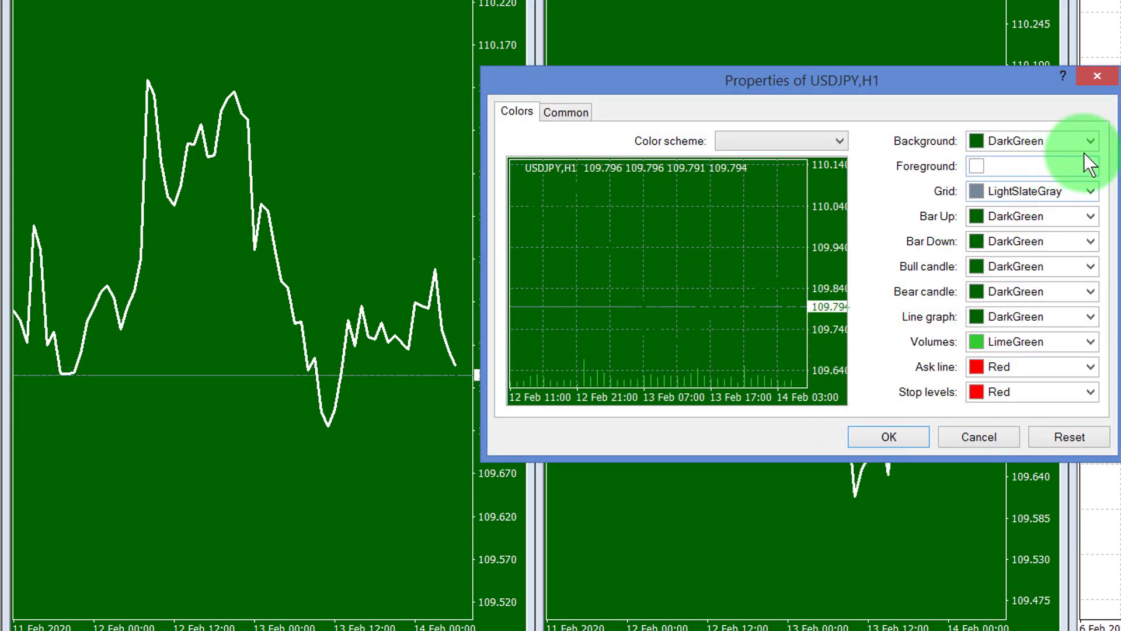
{"action": "left_click", "coordinate": [1091, 140]}
{"action": "left_click", "coordinate": [1056, 178]}
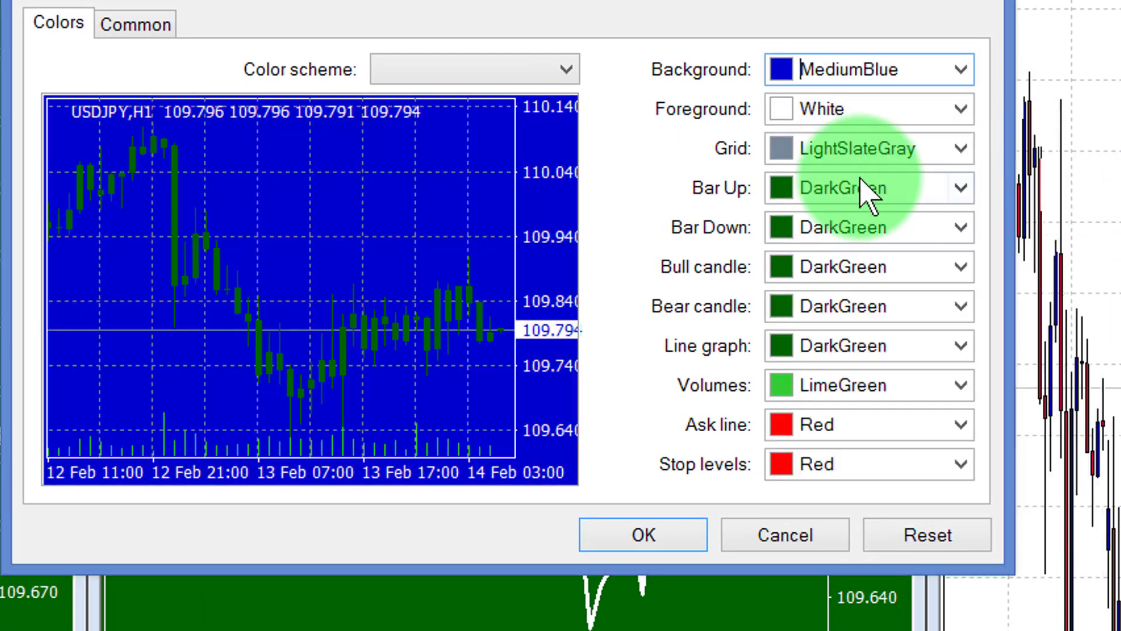
{"action": "left_click", "coordinate": [960, 189]}
{"action": "left_click", "coordinate": [1051, 297]}
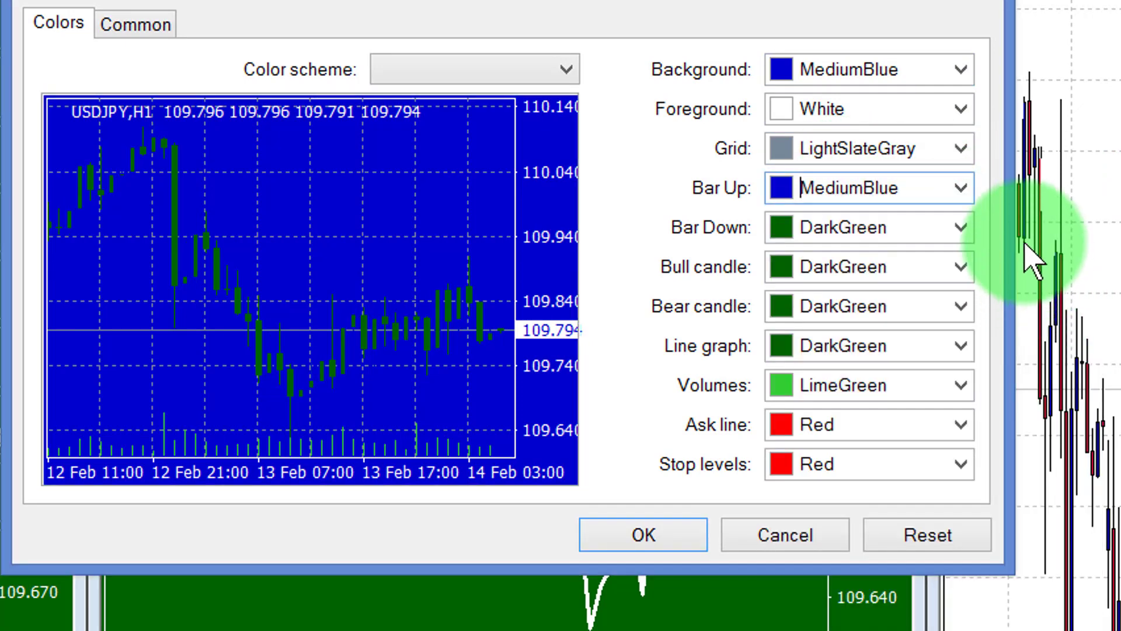
{"action": "left_click", "coordinate": [961, 228]}
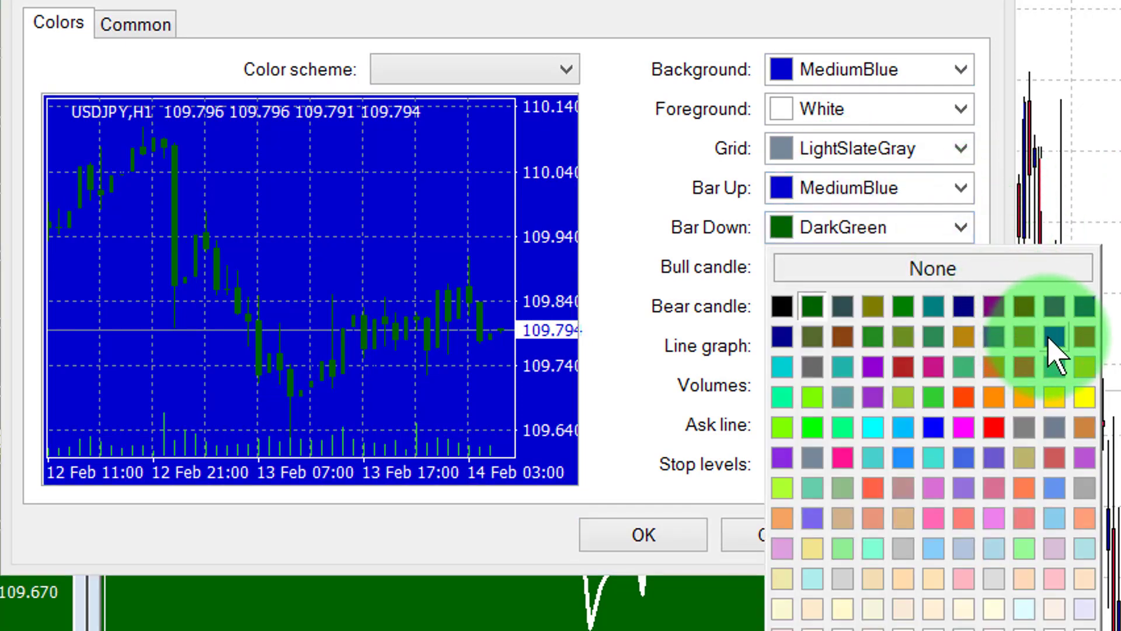
{"action": "left_click", "coordinate": [1053, 336]}
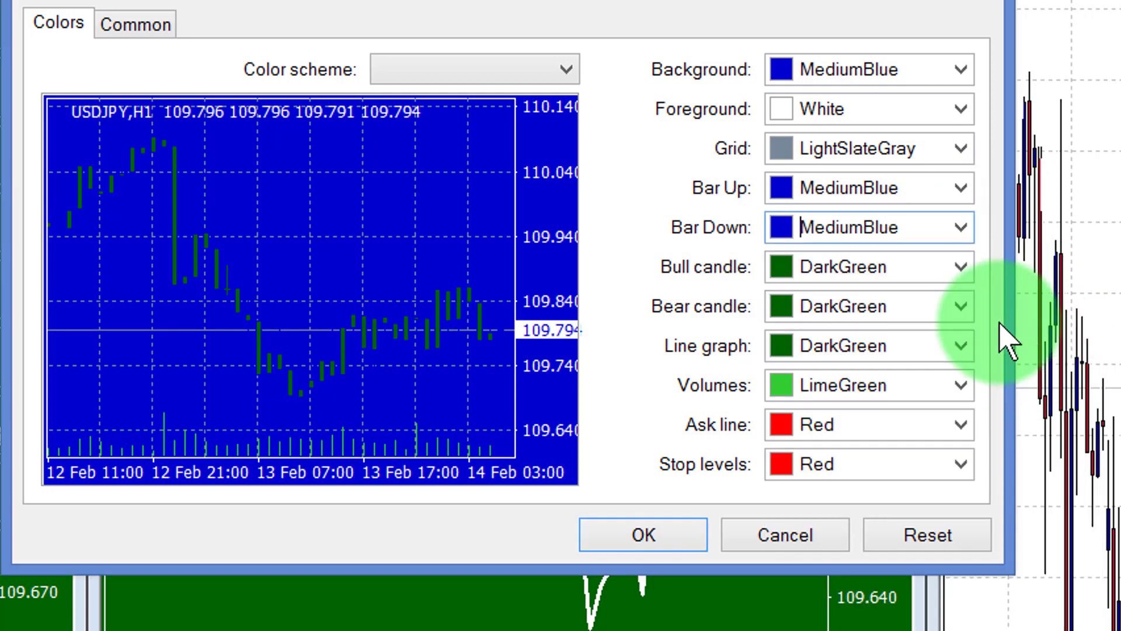
Step: Set the middle chart's bull candle, bear candle and line graph colors to MediumBlue and apply the properties
{"action": "left_click", "coordinate": [961, 270]}
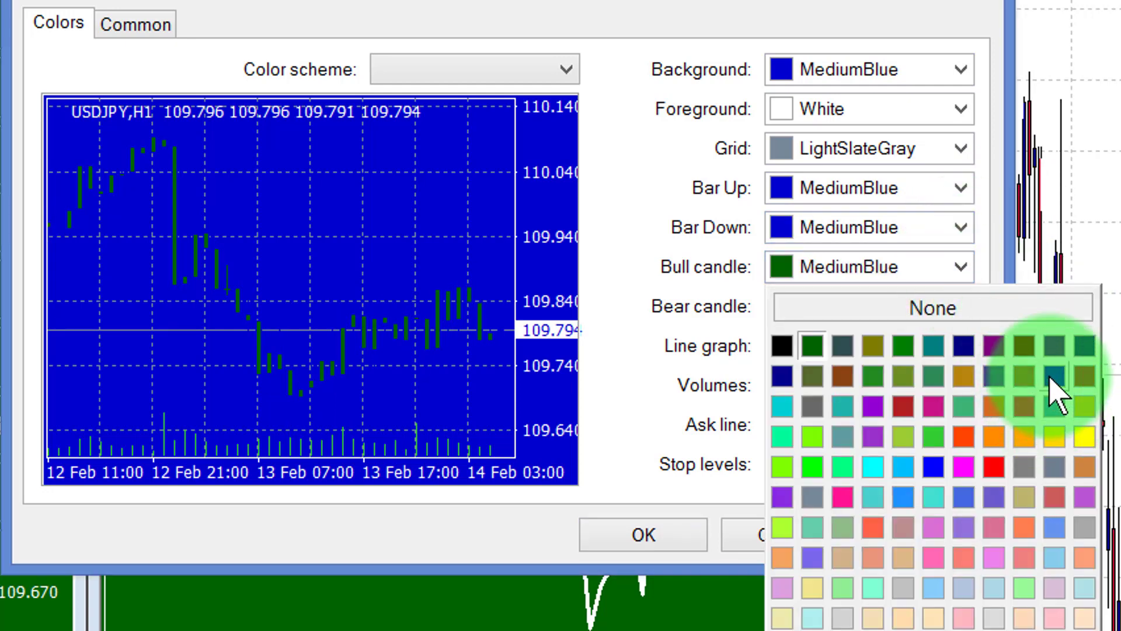
{"action": "left_click", "coordinate": [1051, 378]}
{"action": "left_click", "coordinate": [970, 270]}
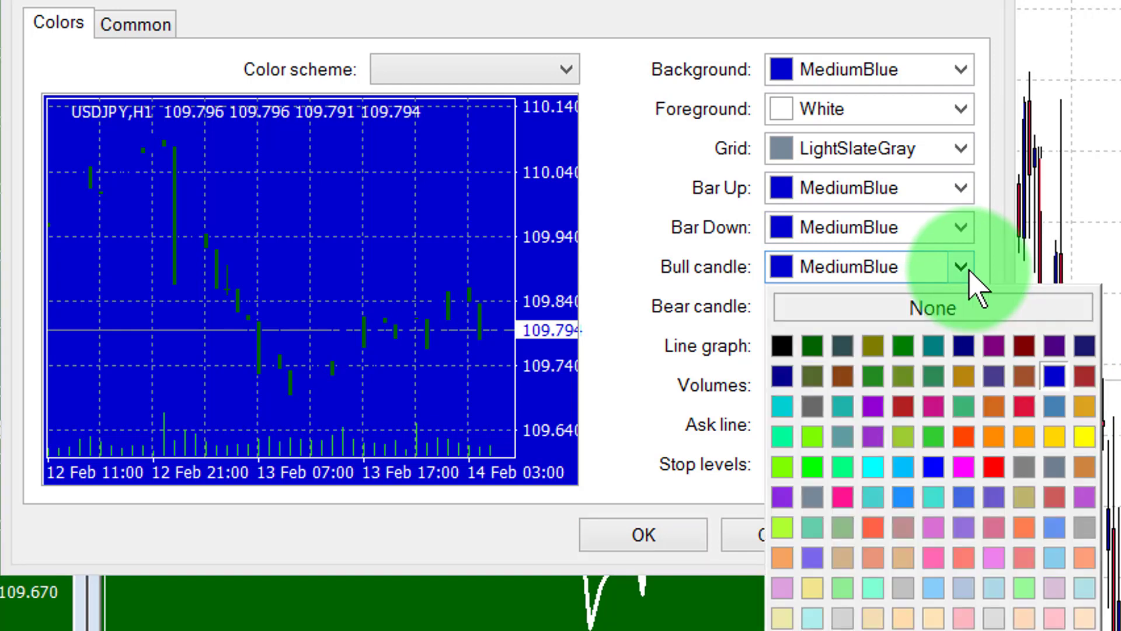
{"action": "left_click", "coordinate": [1049, 378]}
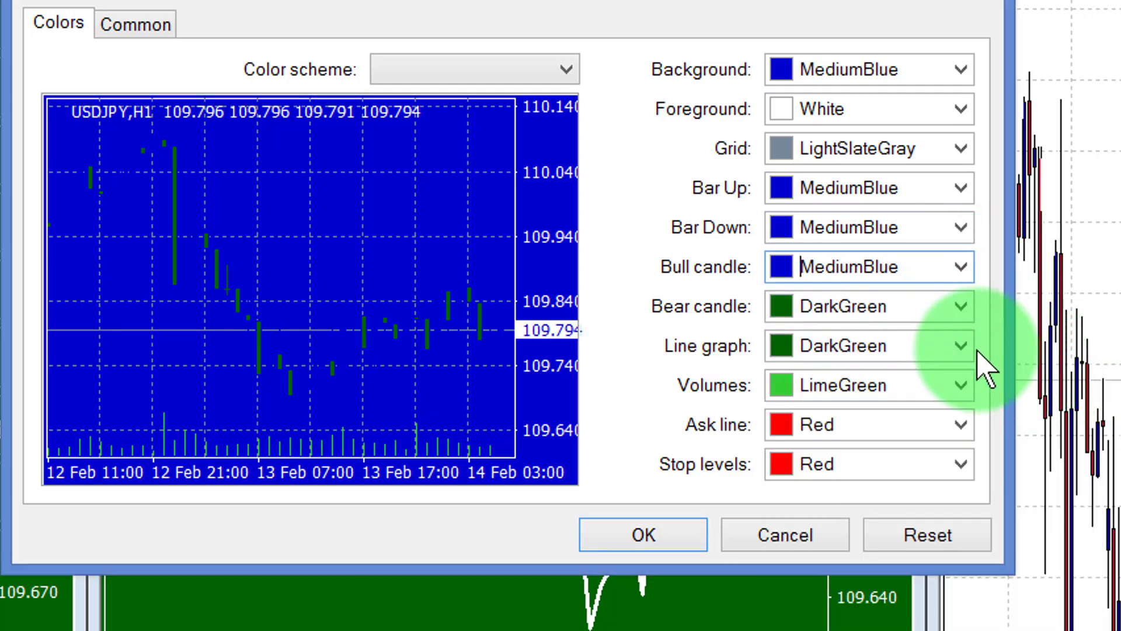
{"action": "left_click", "coordinate": [962, 307]}
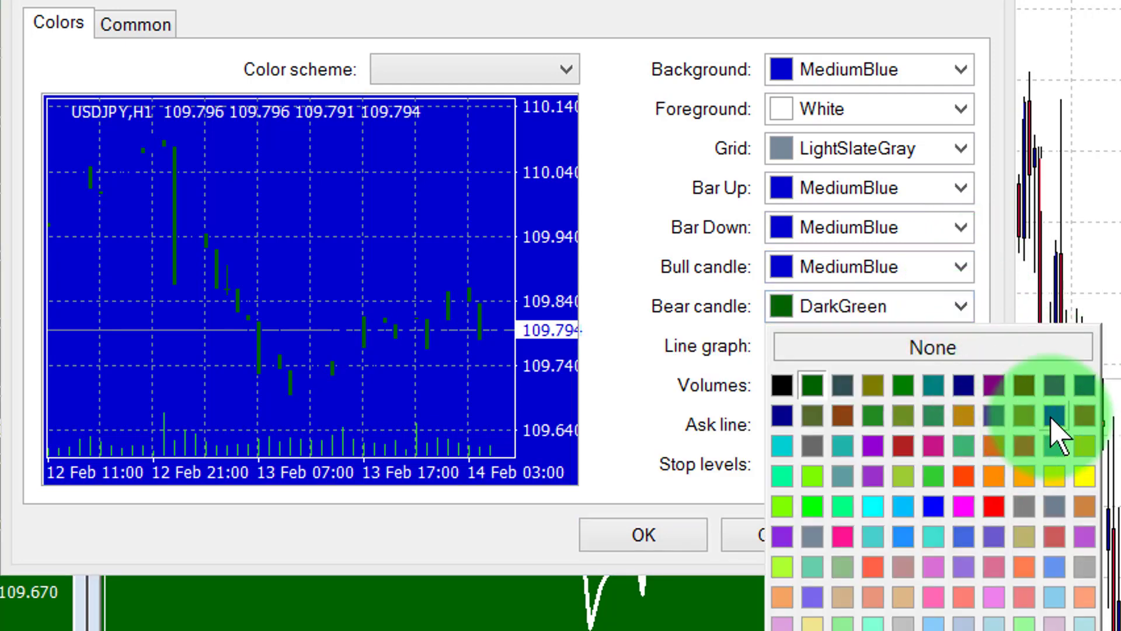
{"action": "left_click", "coordinate": [1054, 385]}
{"action": "left_click", "coordinate": [963, 349]}
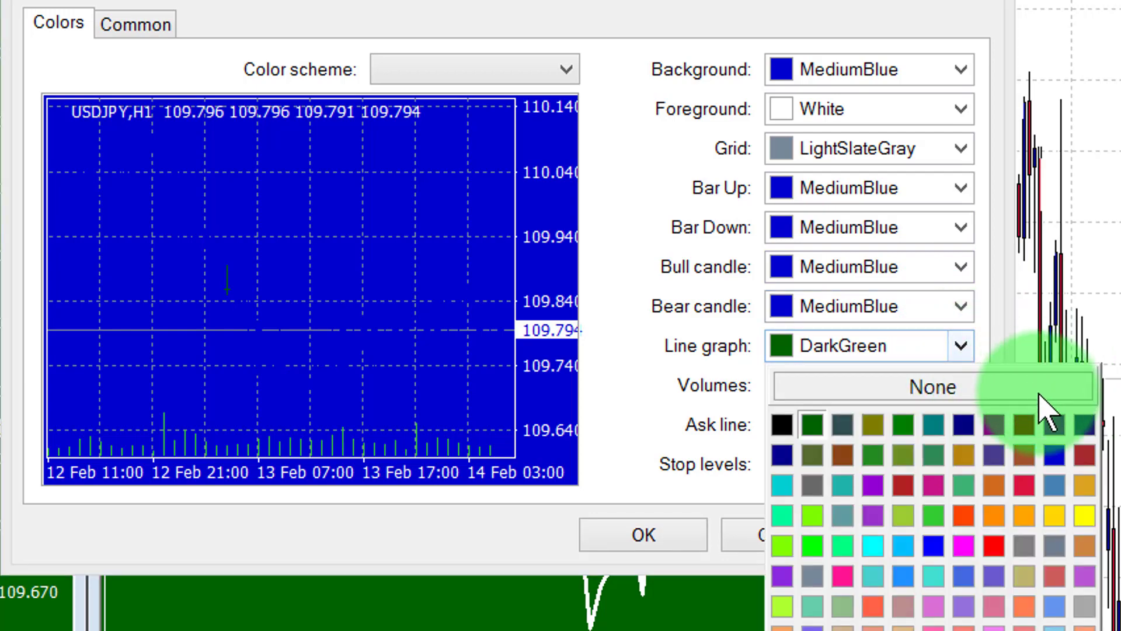
{"action": "left_click", "coordinate": [1061, 464]}
{"action": "left_click", "coordinate": [690, 524]}
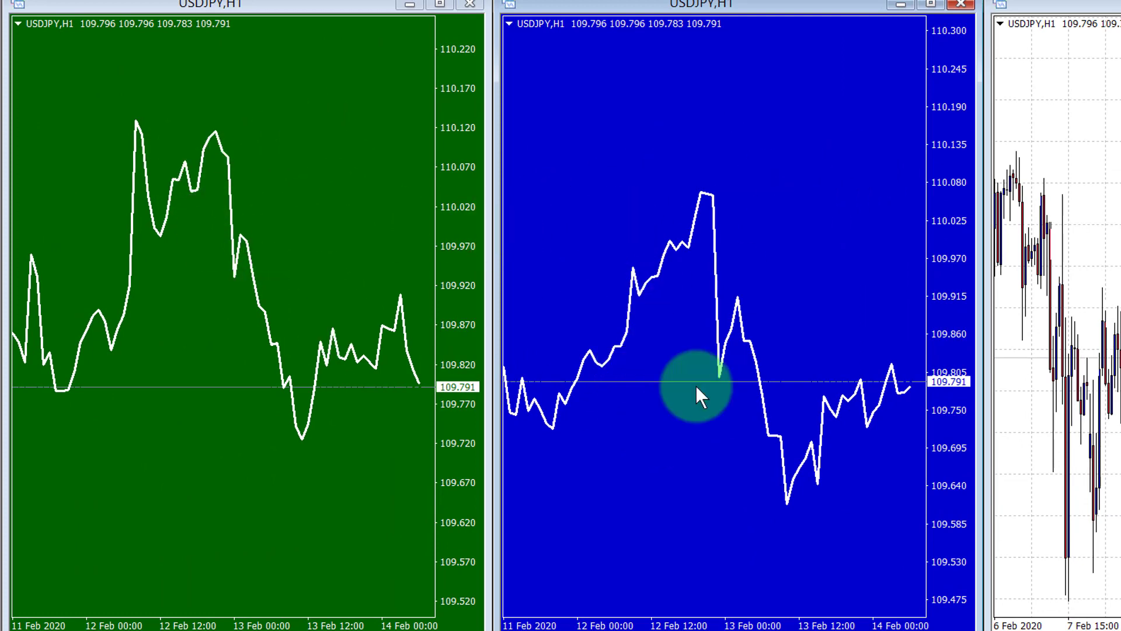
Step: Compress the middle blue chart's vertical price scale and save the chart as a template named buychart
{"action": "mouse_move", "coordinate": [955, 156]}
{"action": "left_mouse_down"}
{"action": "mouse_move", "coordinate": [958, 174]}
{"action": "mouse_move", "coordinate": [959, 156]}
{"action": "left_mouse_up"}
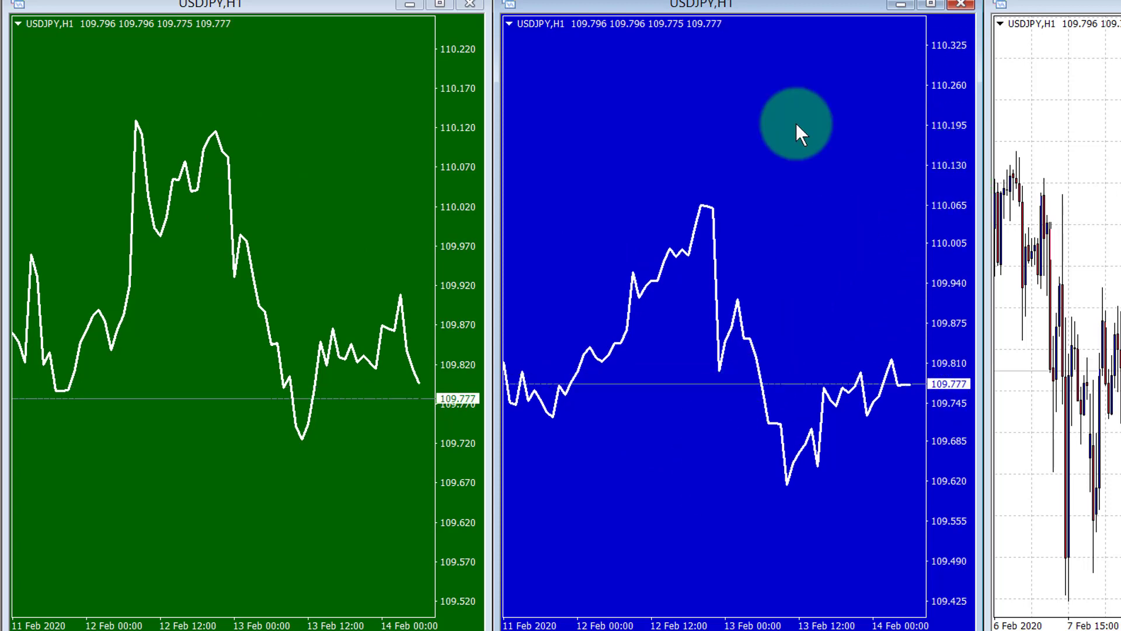
{"action": "right_click", "coordinate": [790, 125]}
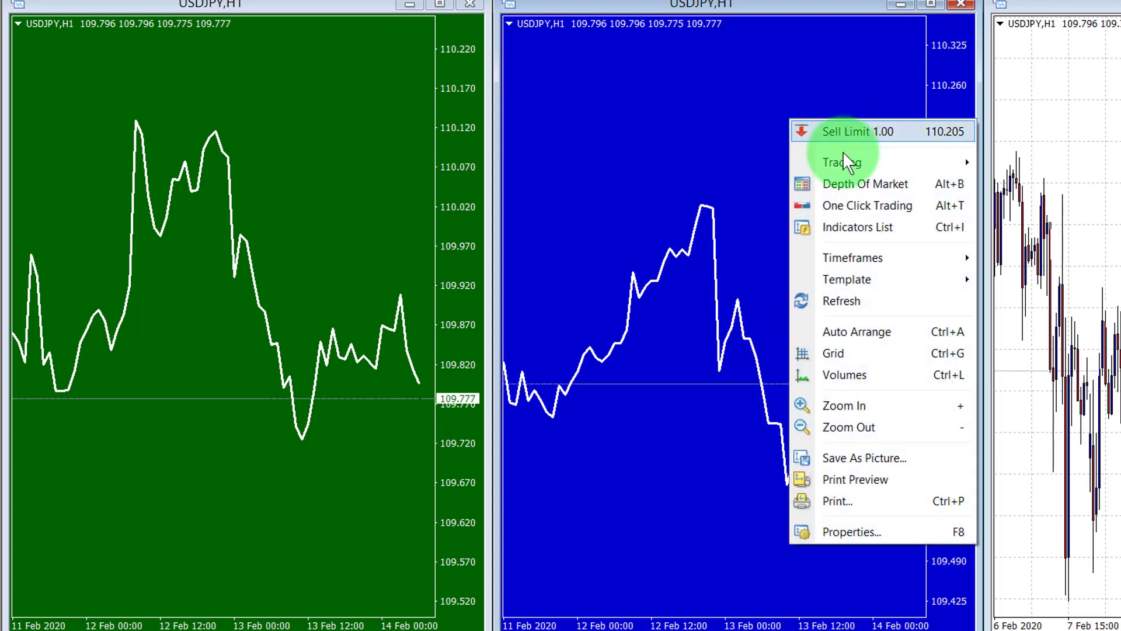
{"action": "mouse_move", "coordinate": [847, 274]}
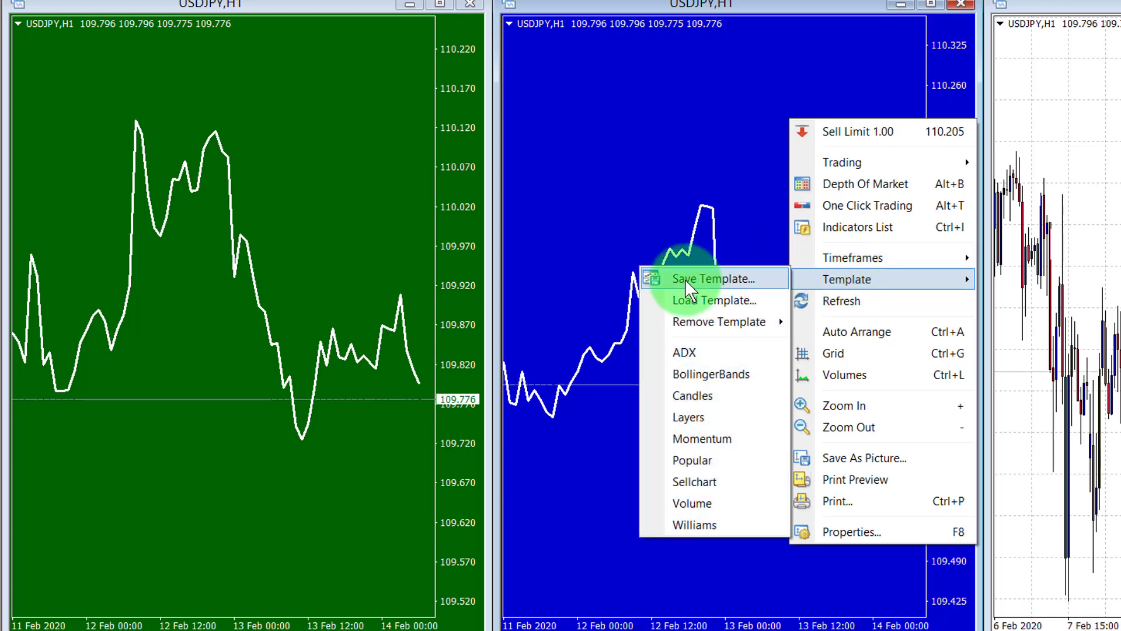
{"action": "left_click", "coordinate": [686, 279]}
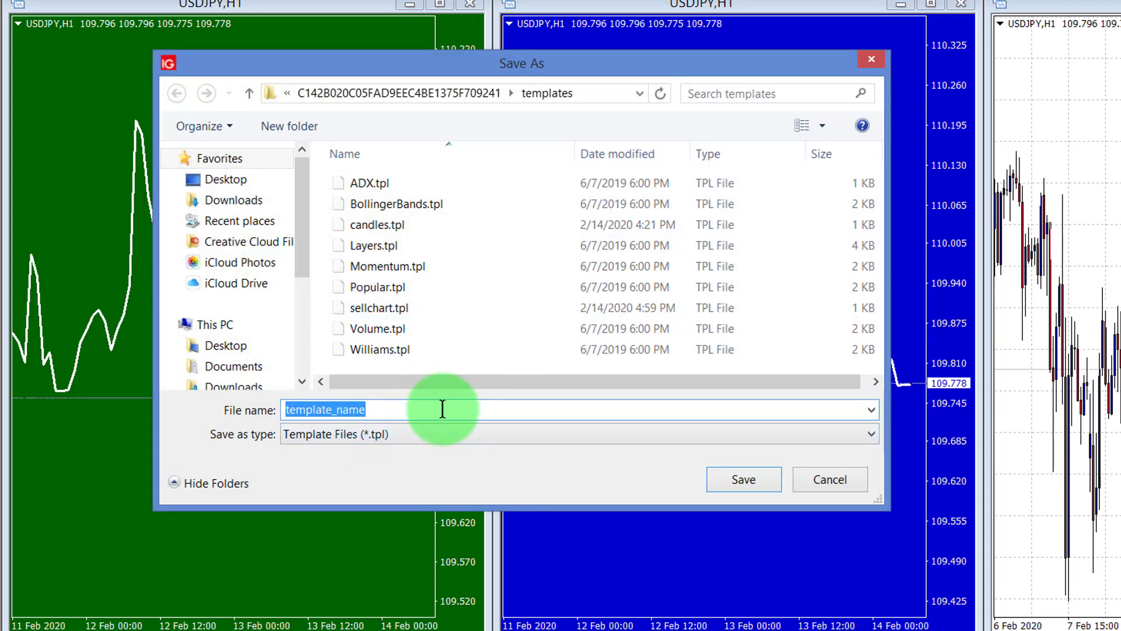
{"action": "type", "text": "buychart"}
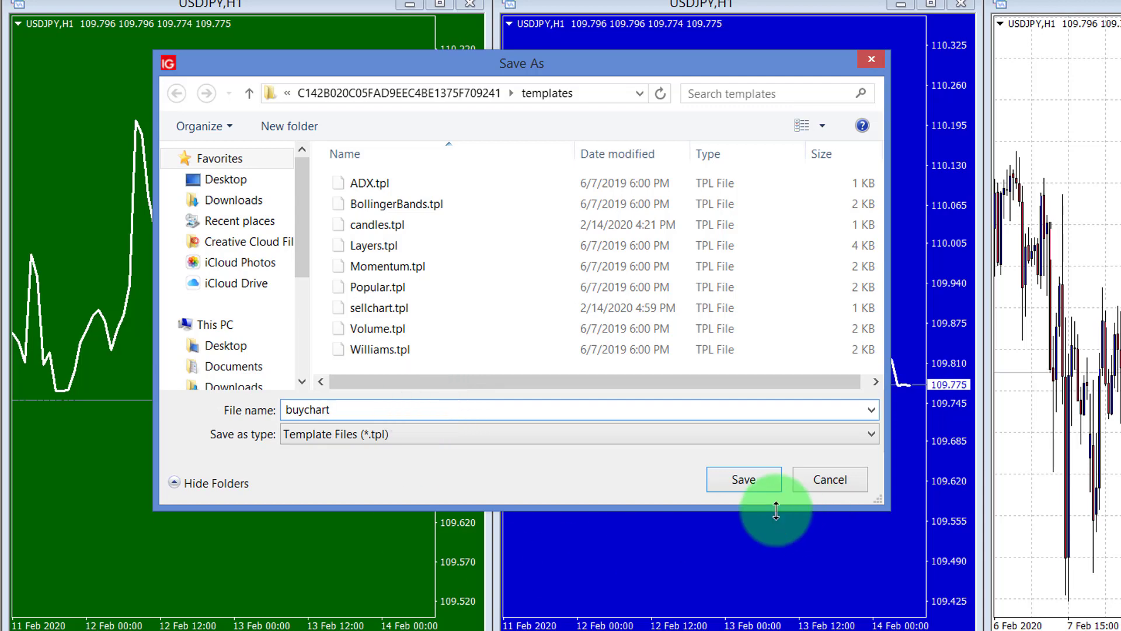
{"action": "left_click", "coordinate": [739, 479]}
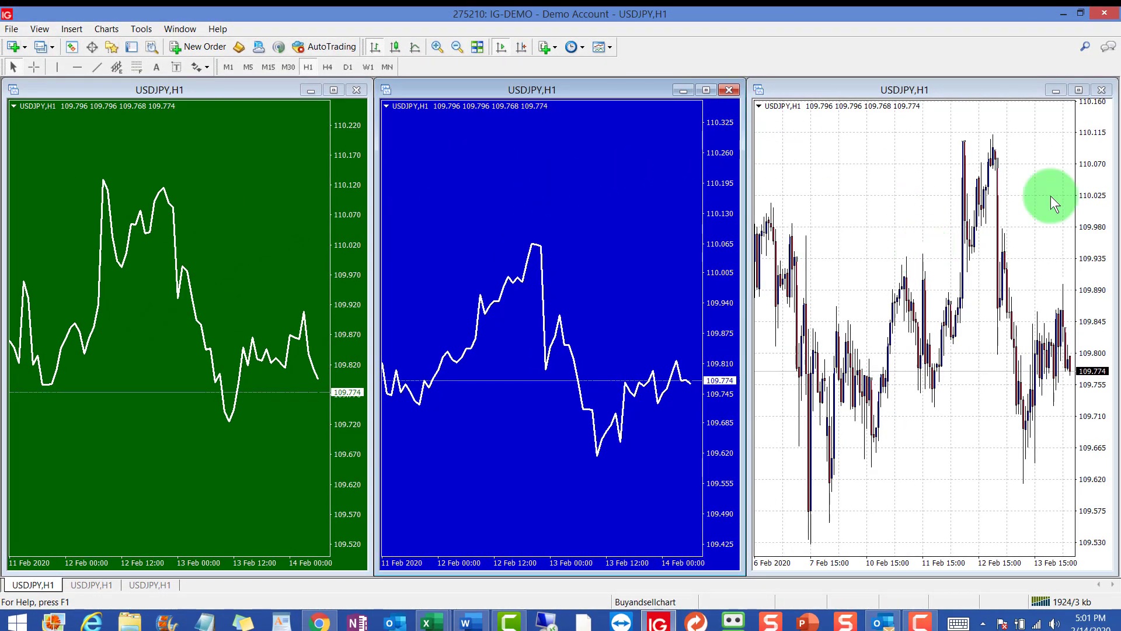
Step: Compress the candle chart's price scale and save the three-chart layout as a profile named BuyandsellchartUSDJPY
{"action": "left_click_drag", "start_coordinate": [1087, 172], "coordinate": [1091, 216]}
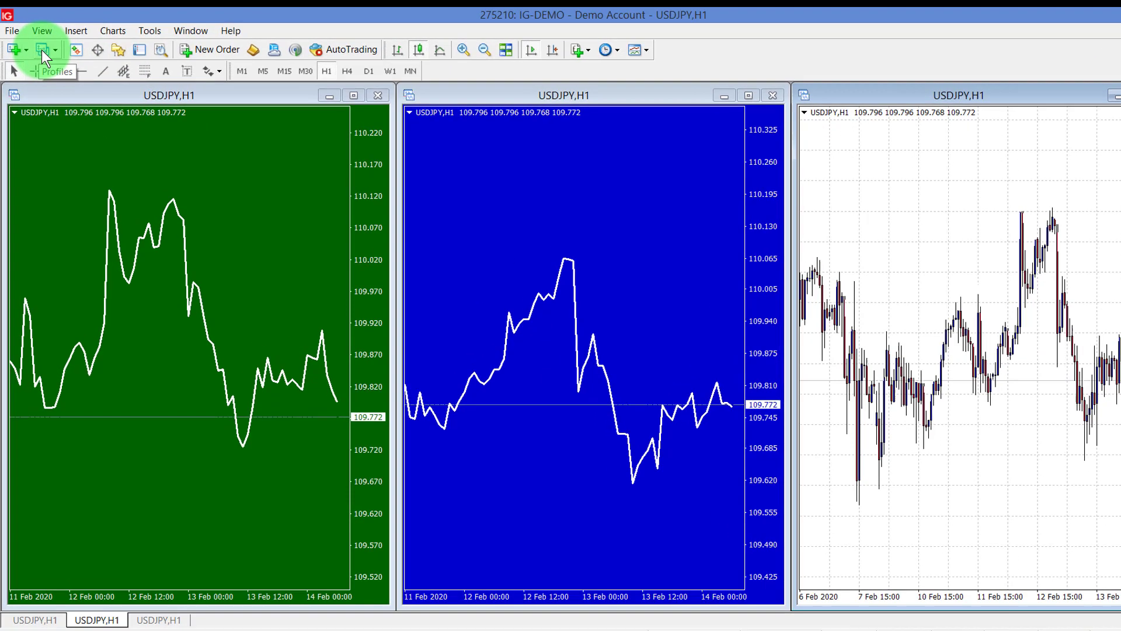
{"action": "left_click", "coordinate": [40, 46]}
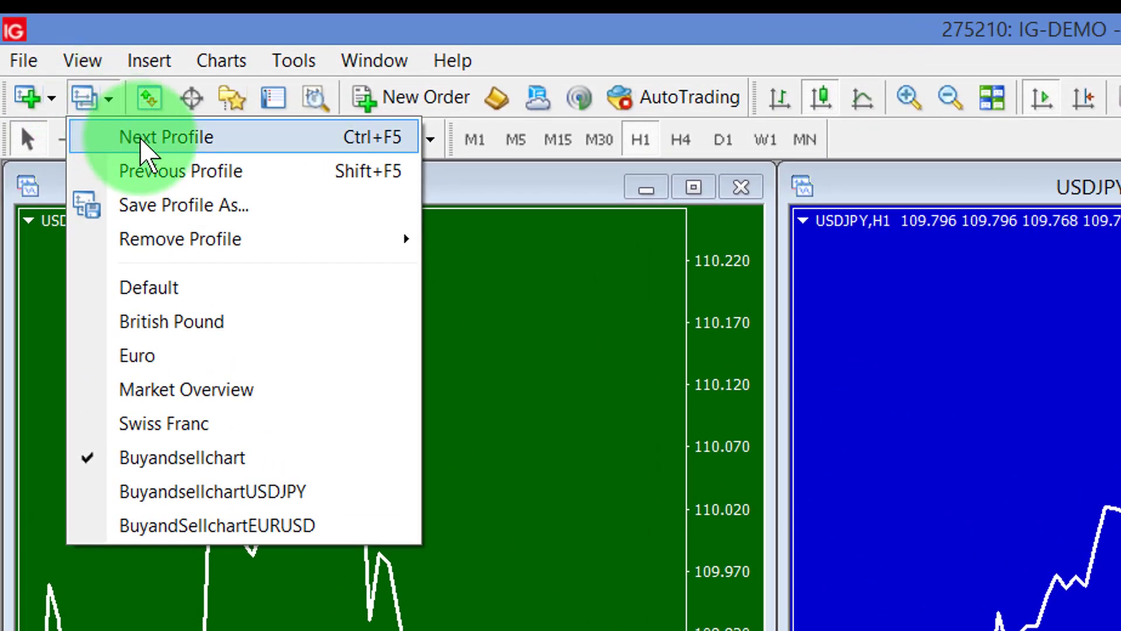
{"action": "left_click", "coordinate": [159, 205]}
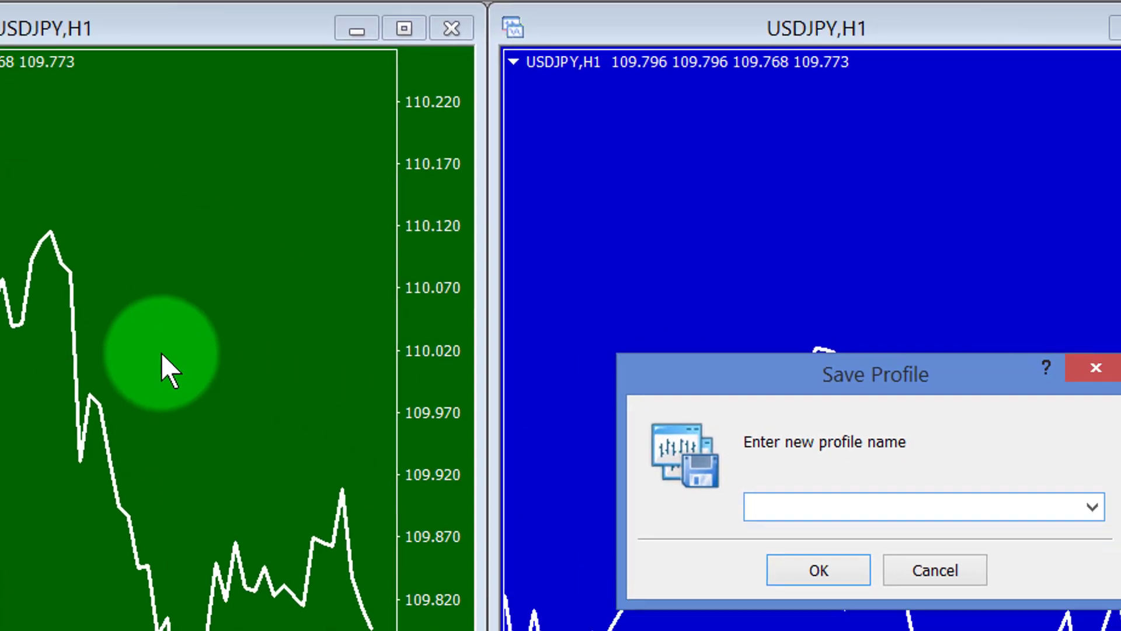
{"action": "type", "text": "Buya"}
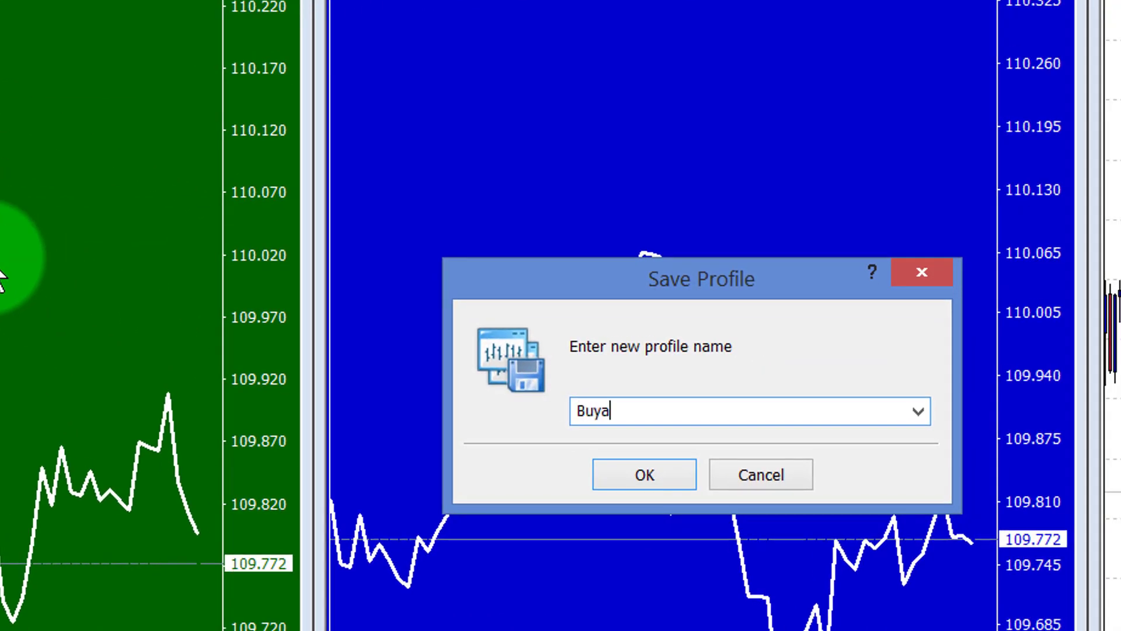
{"action": "type", "text": "ndsellcha"}
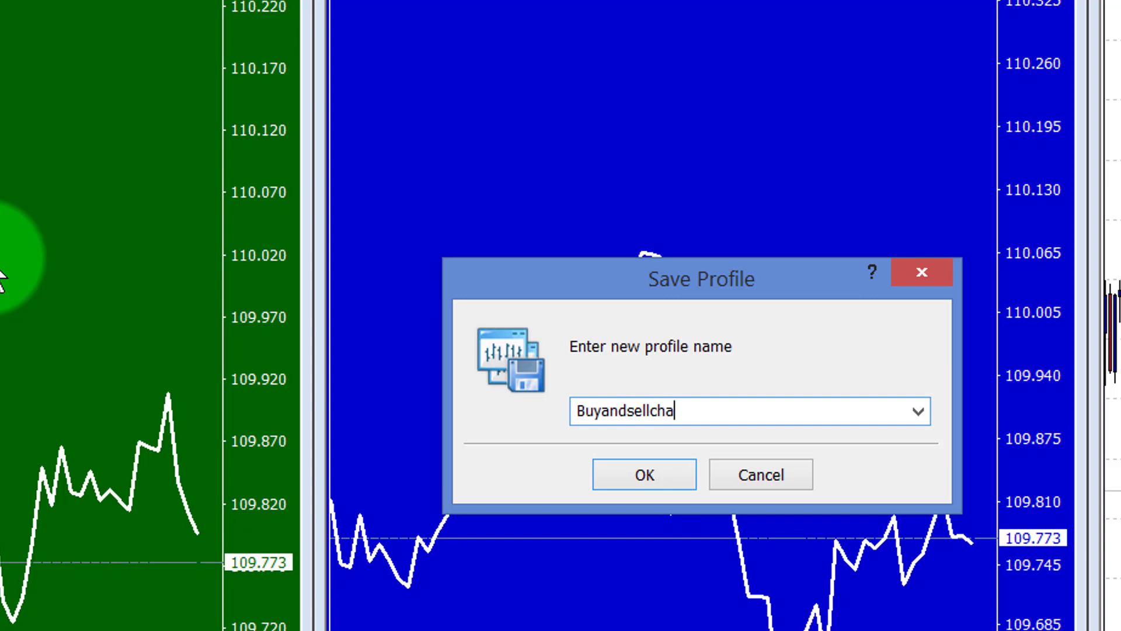
{"action": "type", "text": "rtUSDJPY"}
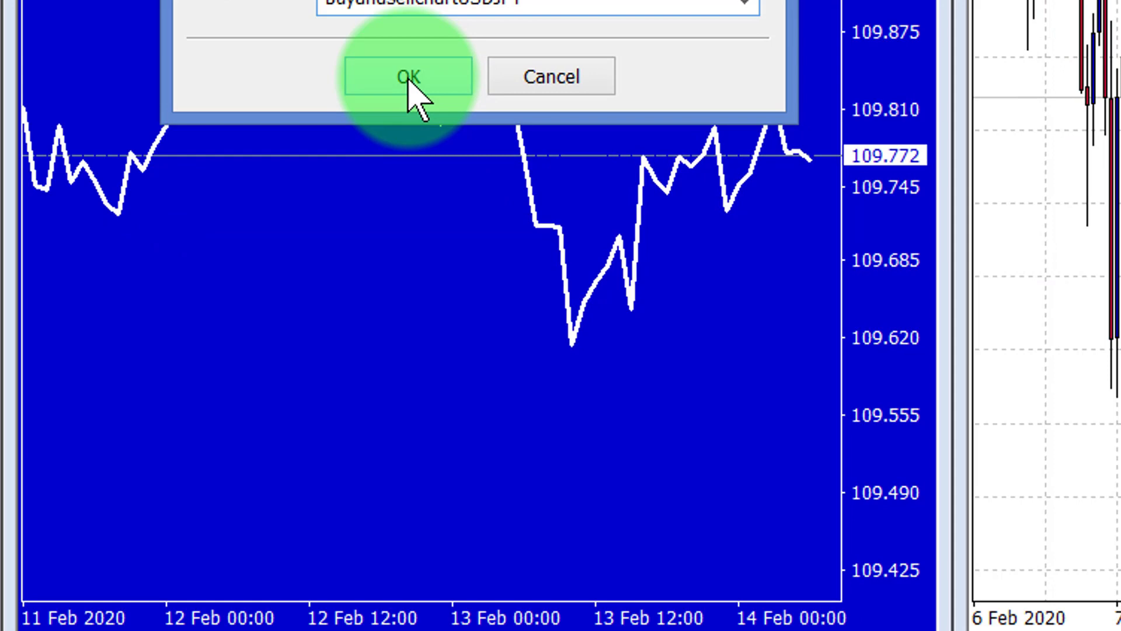
{"action": "left_click", "coordinate": [409, 78]}
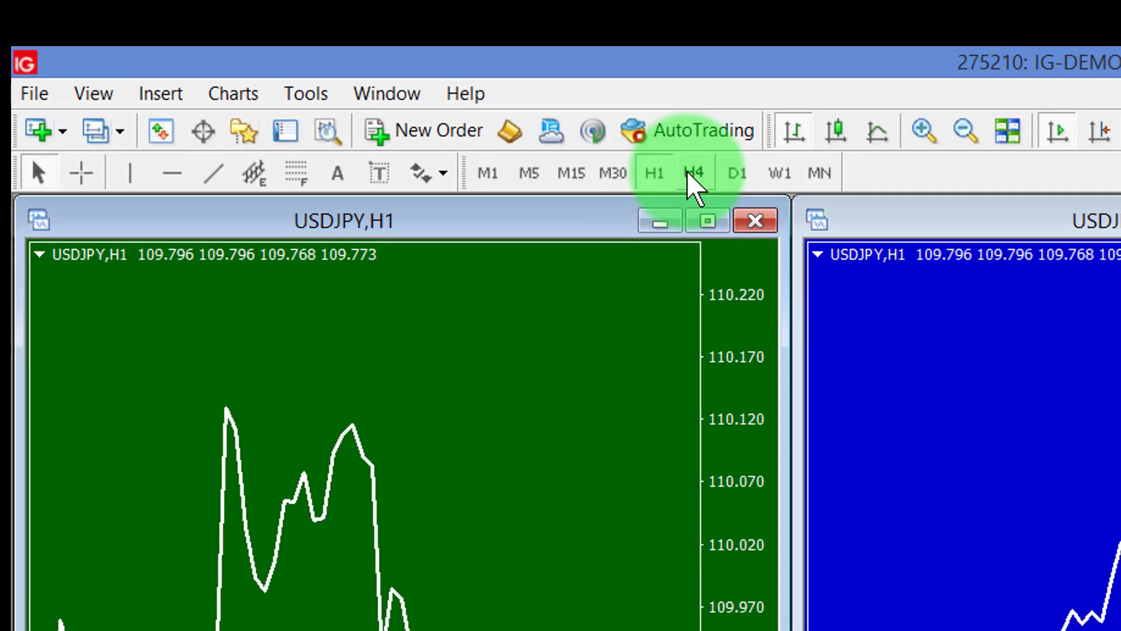
Step: Switch the green, blue and candle USDJPY charts to the H4 timeframe
{"action": "left_click", "coordinate": [694, 172]}
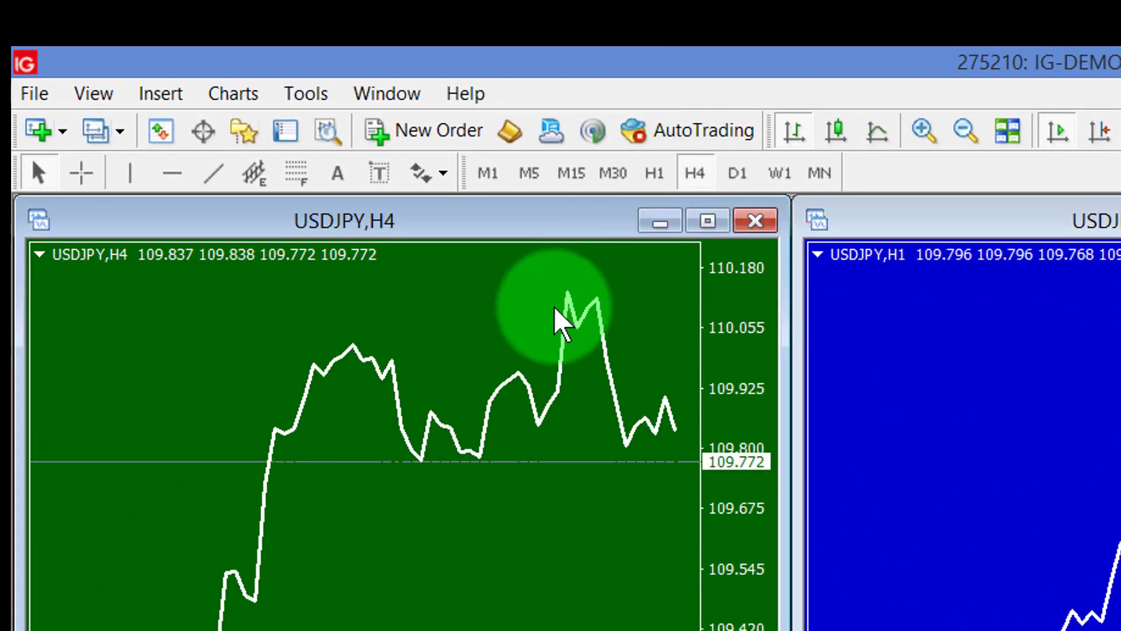
{"action": "left_click", "coordinate": [1021, 283]}
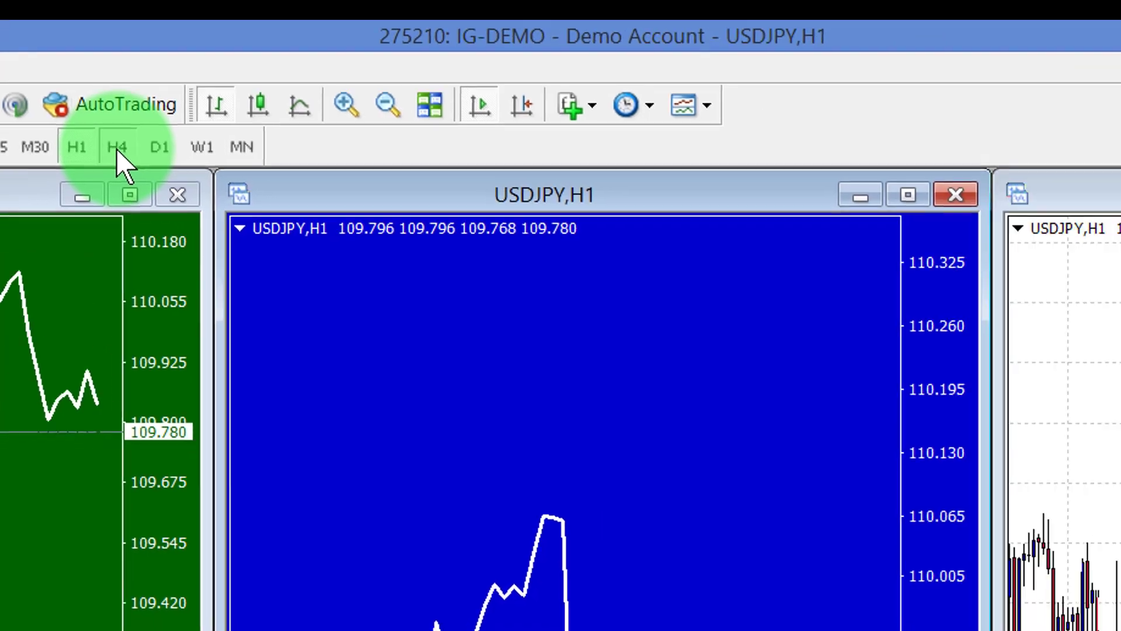
{"action": "left_click", "coordinate": [117, 149]}
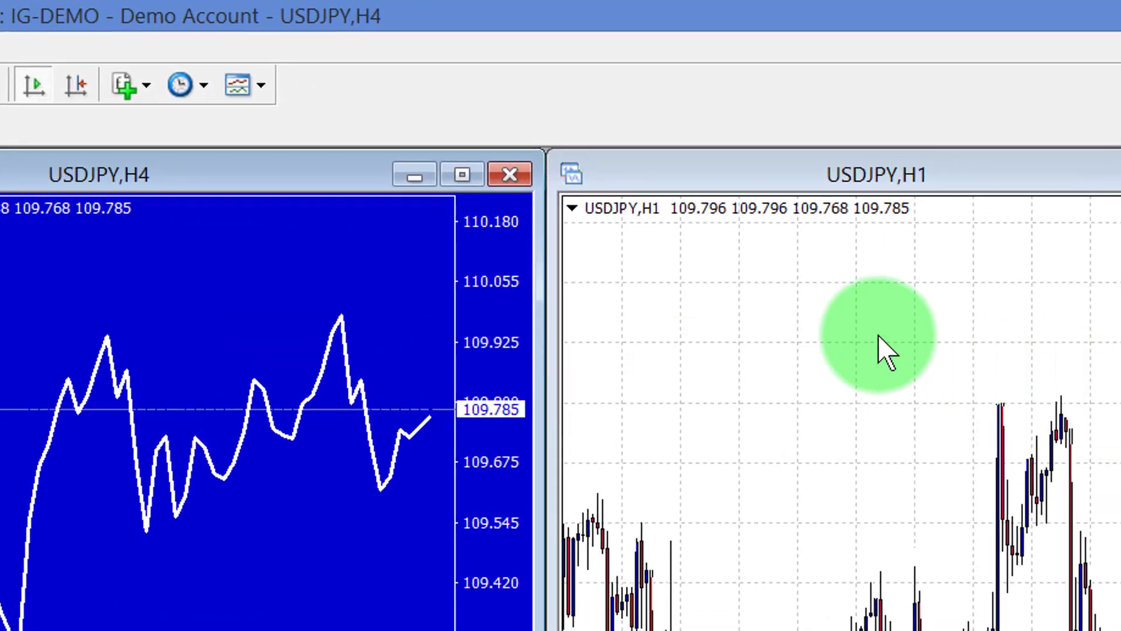
{"action": "left_click", "coordinate": [1116, 366]}
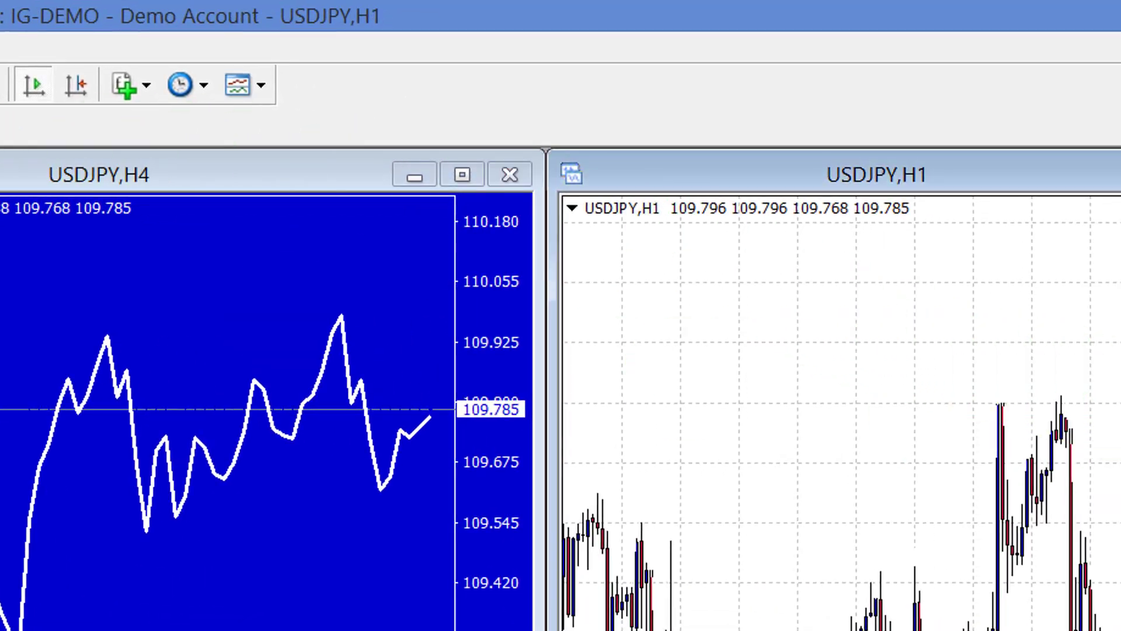
{"action": "left_click", "coordinate": [0, 126]}
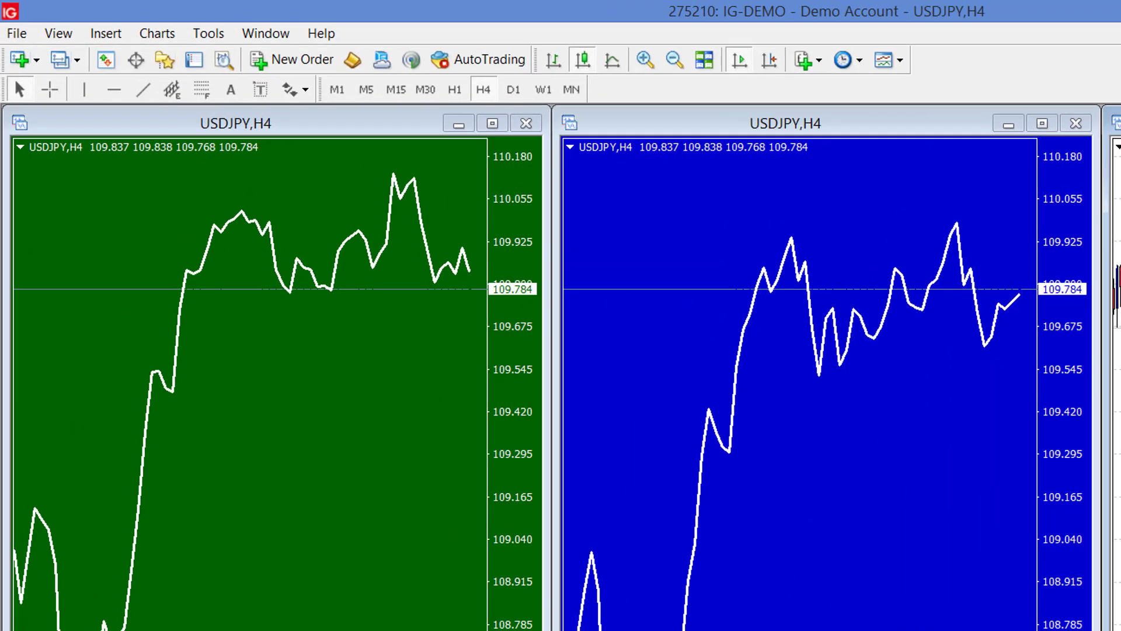
Step: Save the current H4 layout as a new profile named BuyandsellEURUSD
{"action": "left_click", "coordinate": [61, 59]}
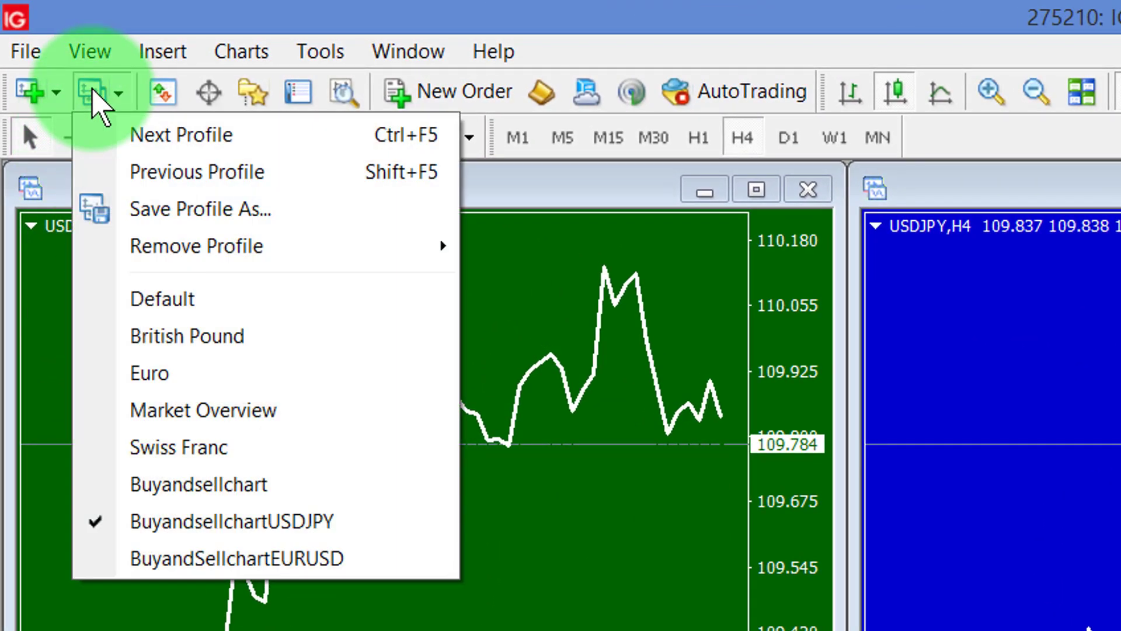
{"action": "left_click", "coordinate": [150, 209]}
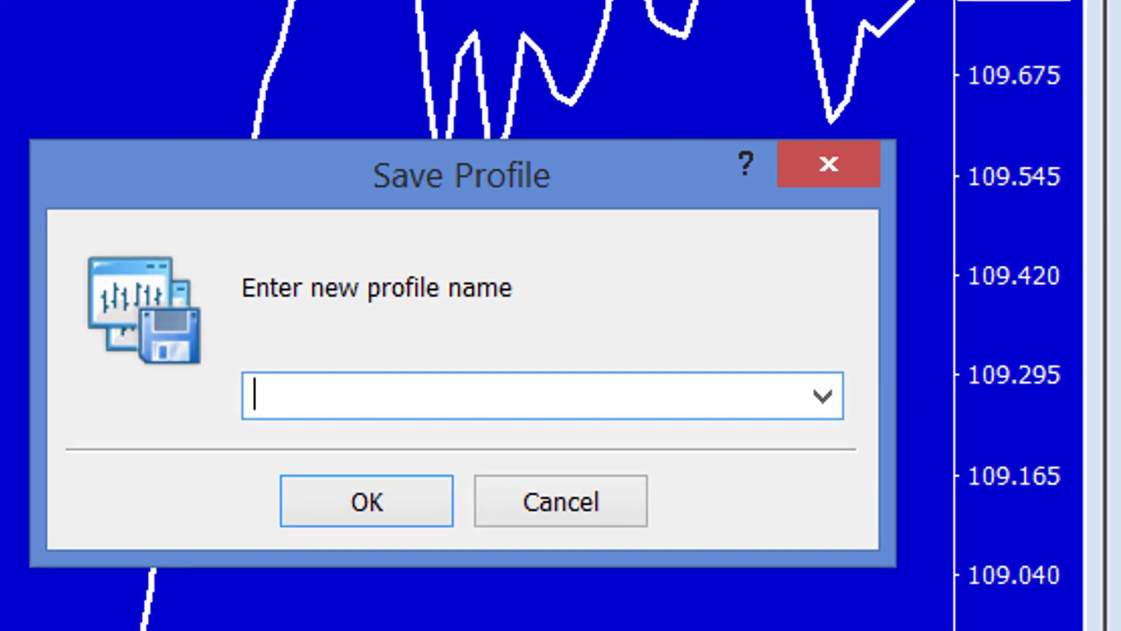
{"action": "type", "text": "Buyandsel"}
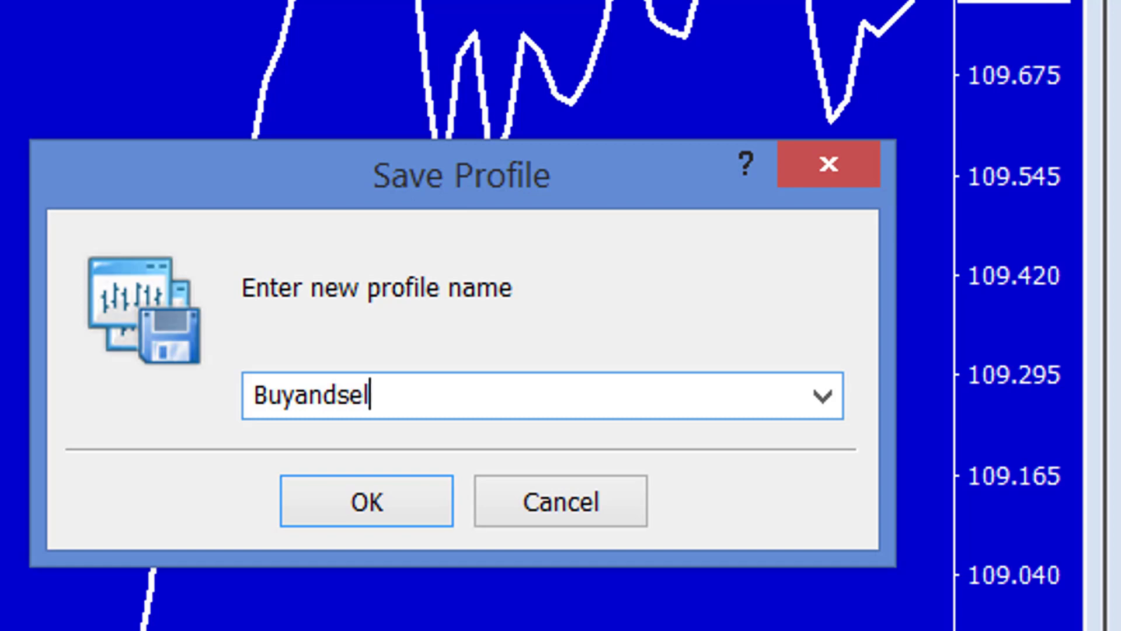
{"action": "type", "text": "lchar"}
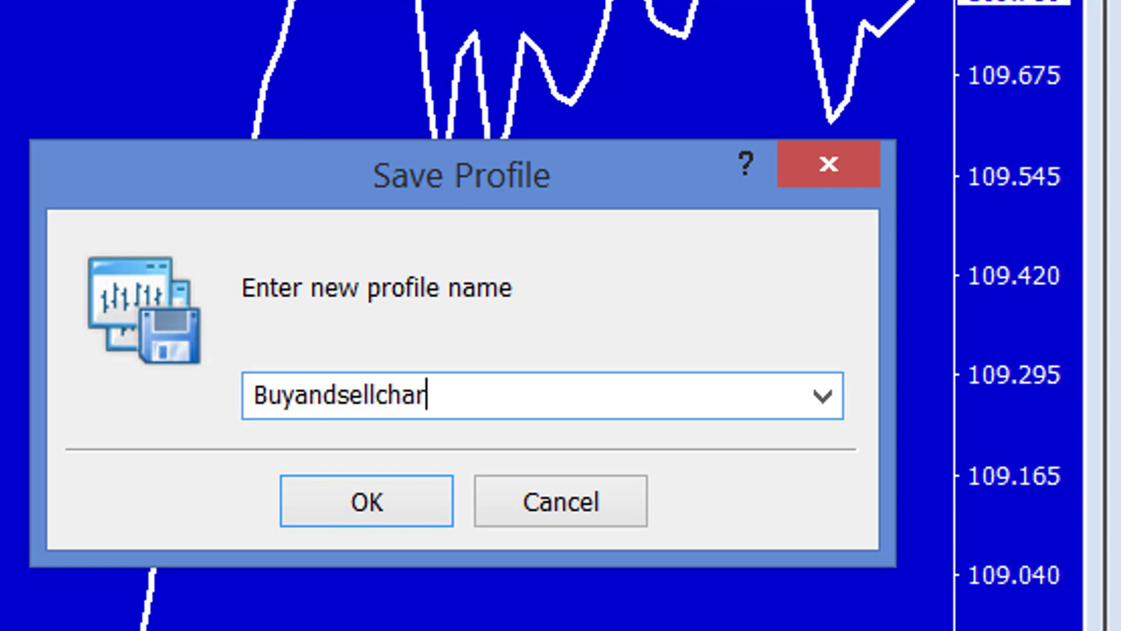
{"action": "key", "text": "BackSpace"}
{"action": "key", "text": "BackSpace"}
{"action": "key", "text": "BackSpace"}
{"action": "key", "text": "BackSpace"}
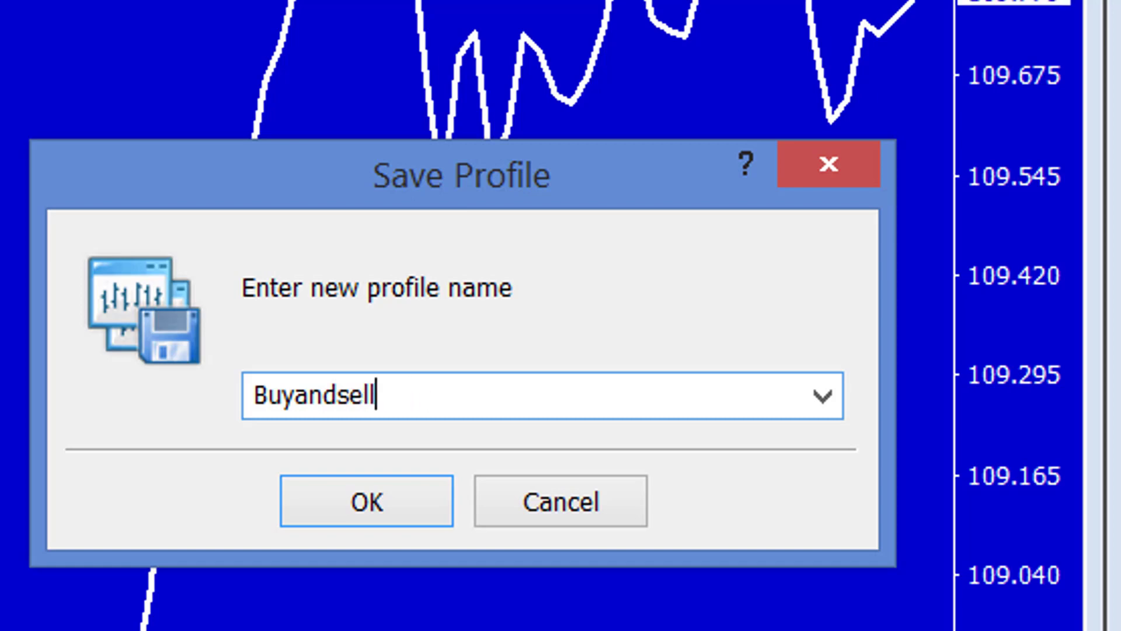
{"action": "type", "text": "EURU"}
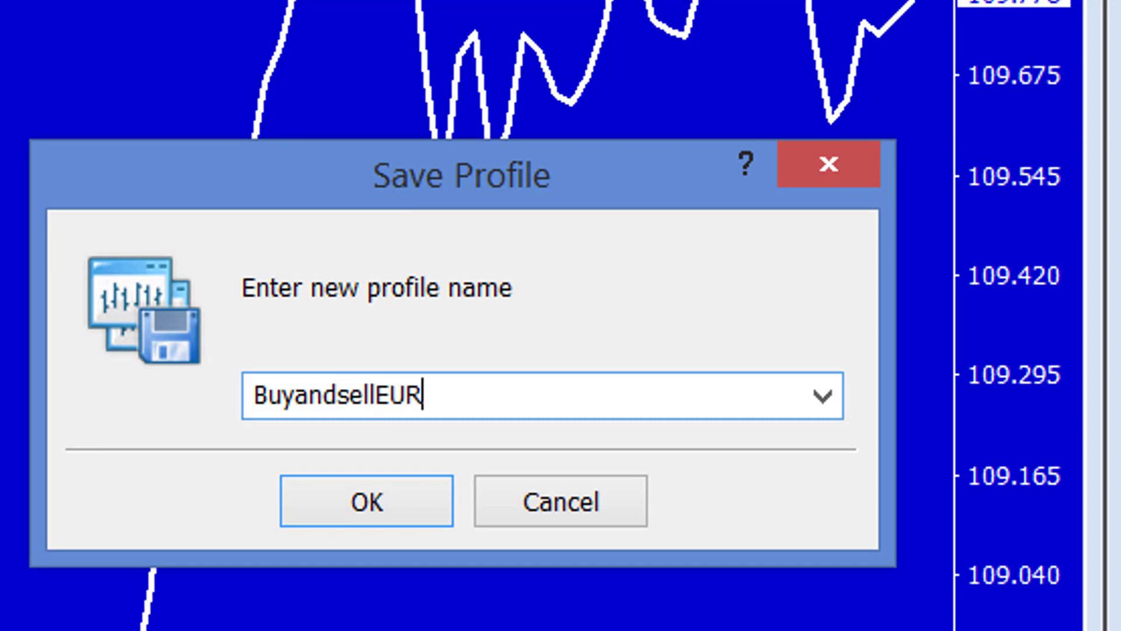
{"action": "type", "text": "SD"}
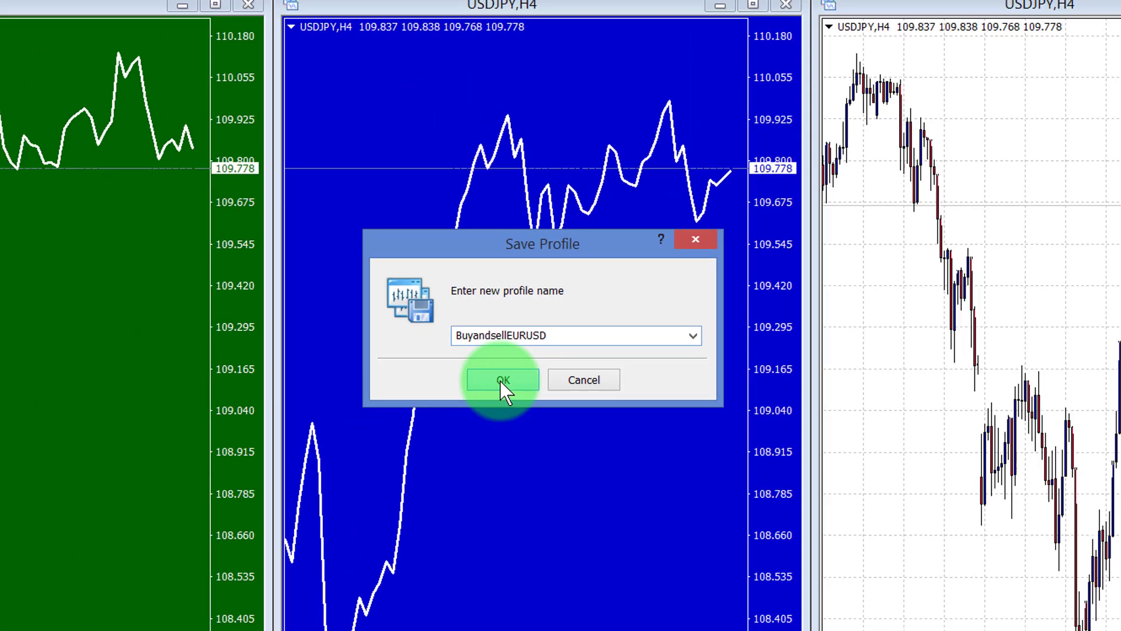
{"action": "left_click", "coordinate": [362, 503]}
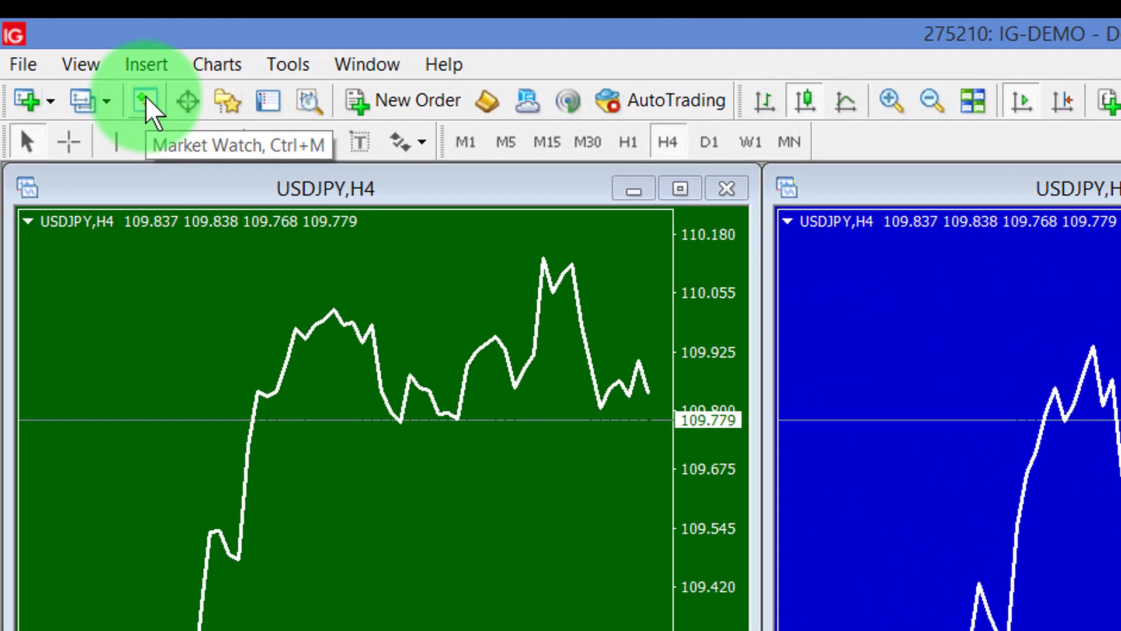
Step: Show the Market Watch and load the EURUSD symbol into the green, blue and candle charts
{"action": "left_click", "coordinate": [149, 105]}
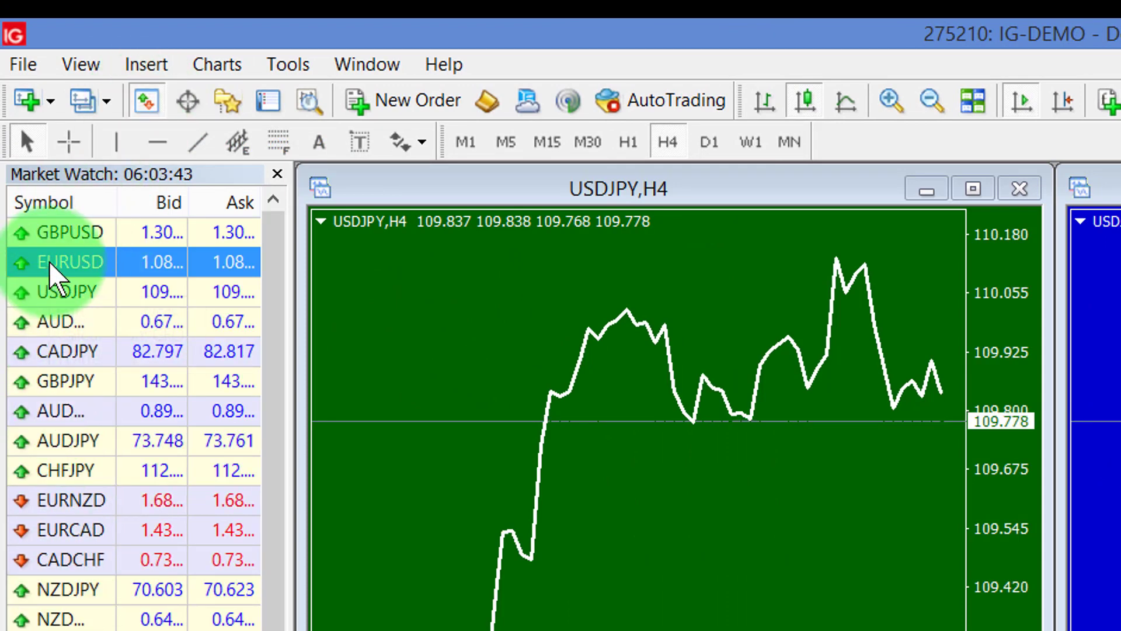
{"action": "left_click_drag", "start_coordinate": [52, 274], "coordinate": [421, 243]}
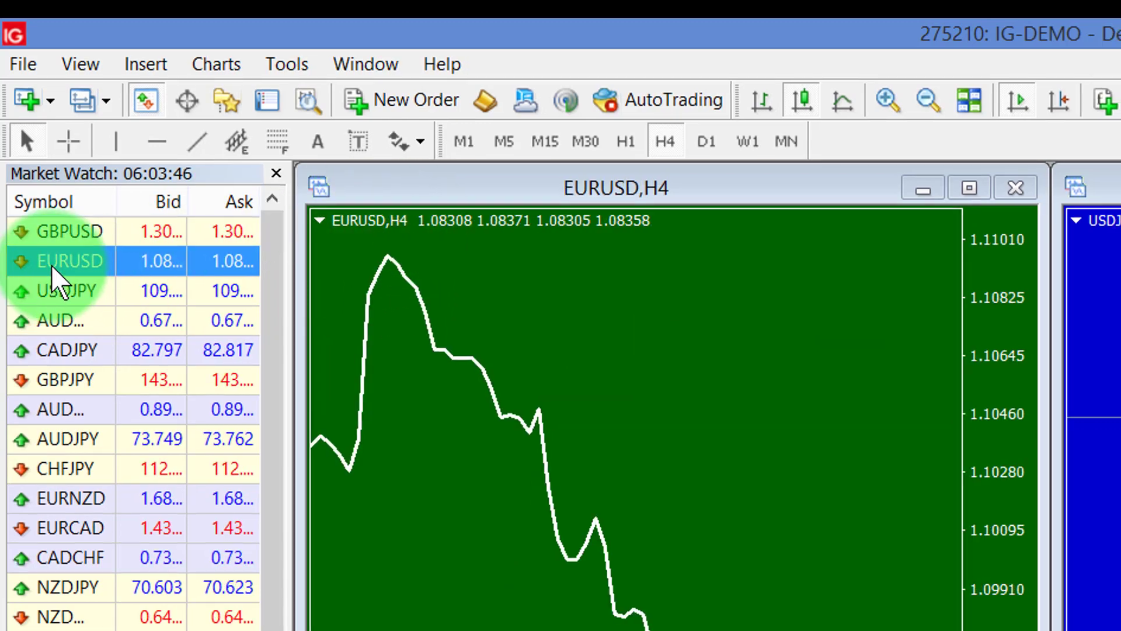
{"action": "left_click_drag", "start_coordinate": [52, 266], "coordinate": [672, 181]}
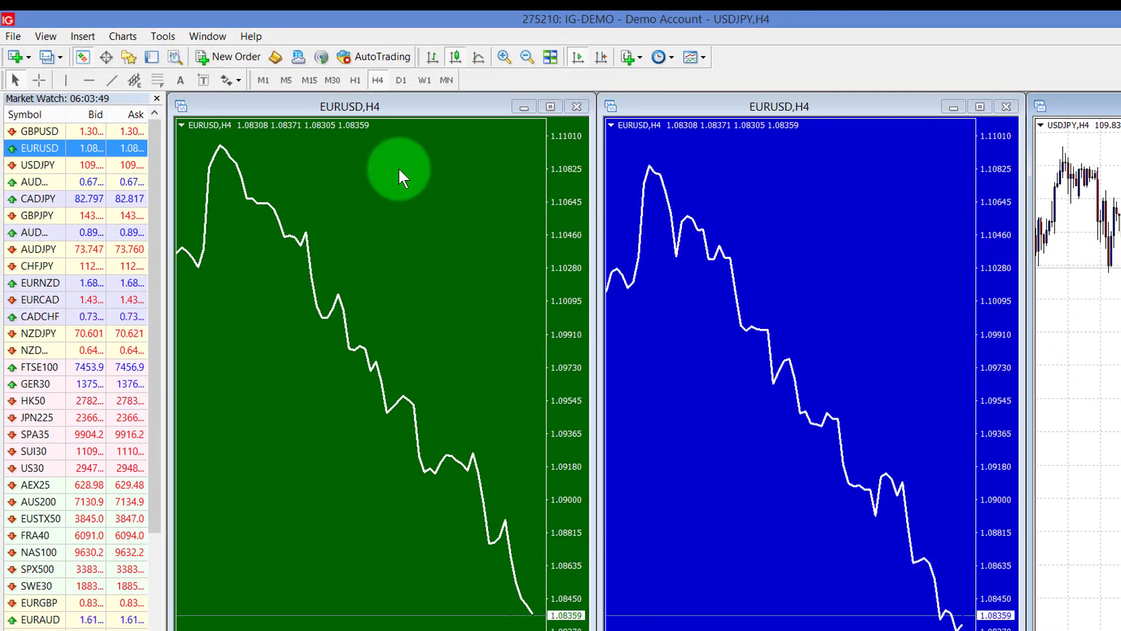
{"action": "left_click_drag", "start_coordinate": [43, 148], "coordinate": [1102, 177]}
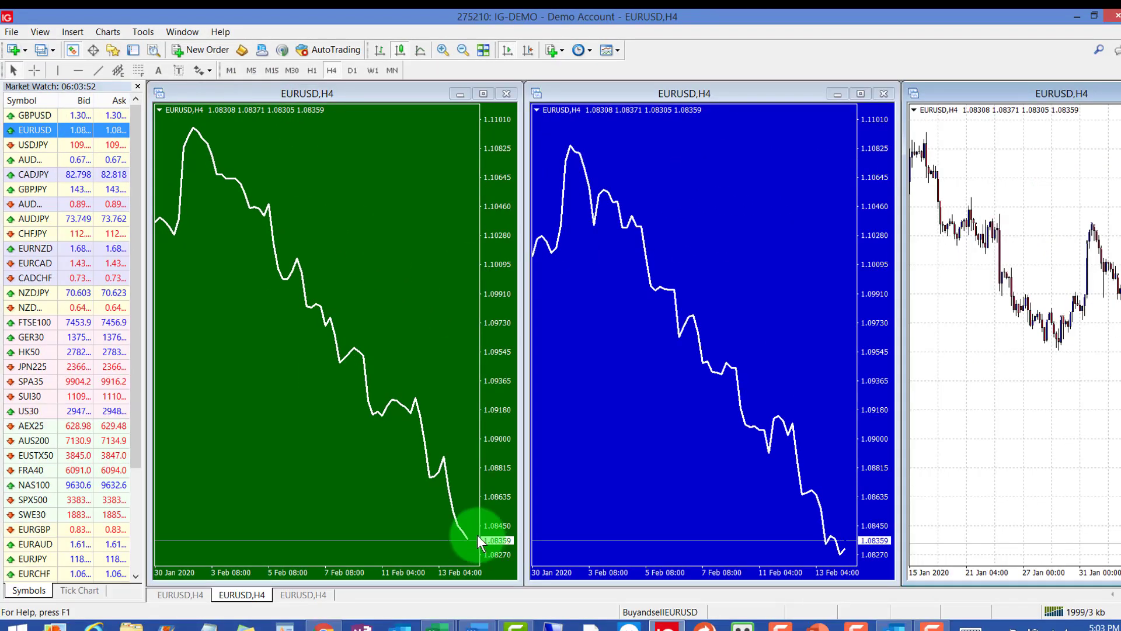
Step: Compress the vertical price scales of the three EURUSD charts and close the Market Watch
{"action": "left_click_drag", "start_coordinate": [478, 211], "coordinate": [478, 274]}
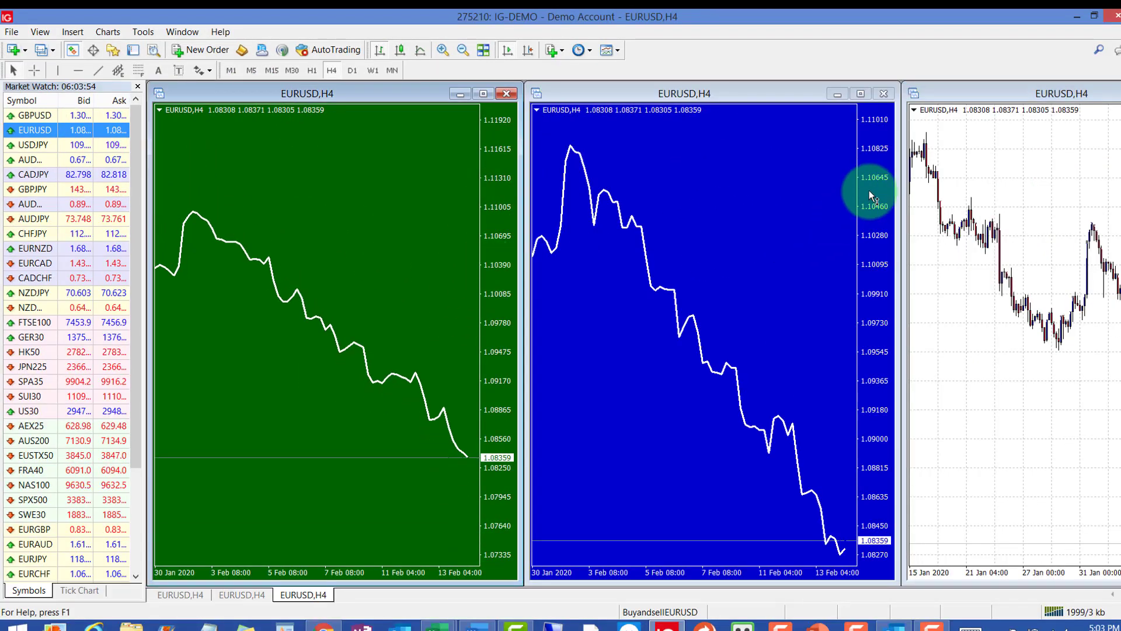
{"action": "left_click_drag", "start_coordinate": [870, 193], "coordinate": [868, 260]}
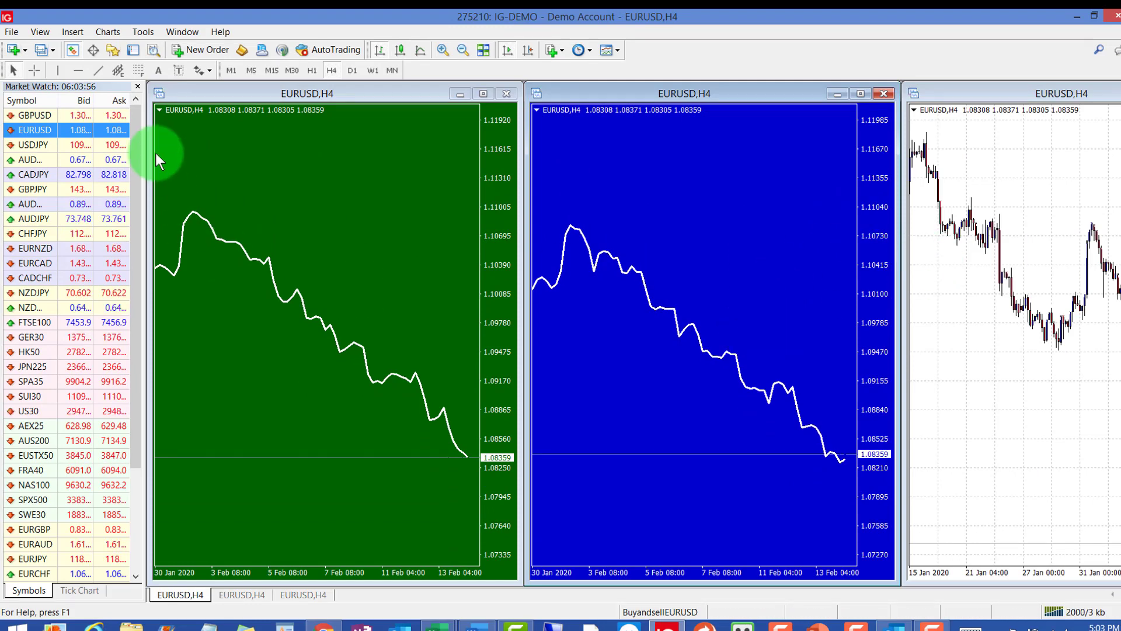
{"action": "left_click", "coordinate": [137, 86]}
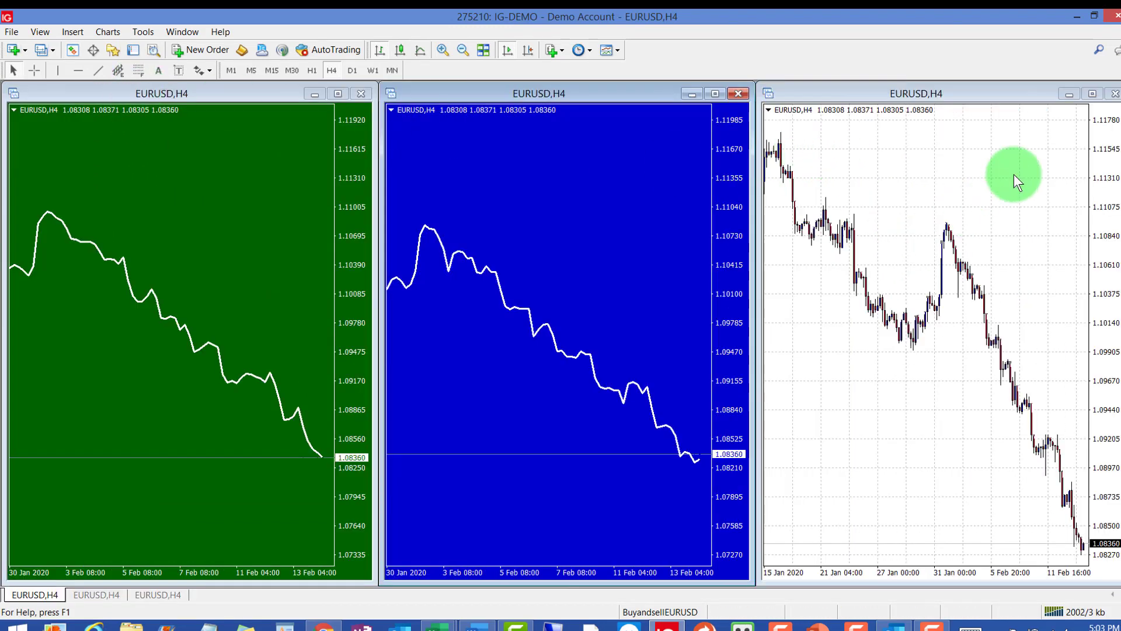
{"action": "left_click_drag", "start_coordinate": [1102, 155], "coordinate": [1105, 187]}
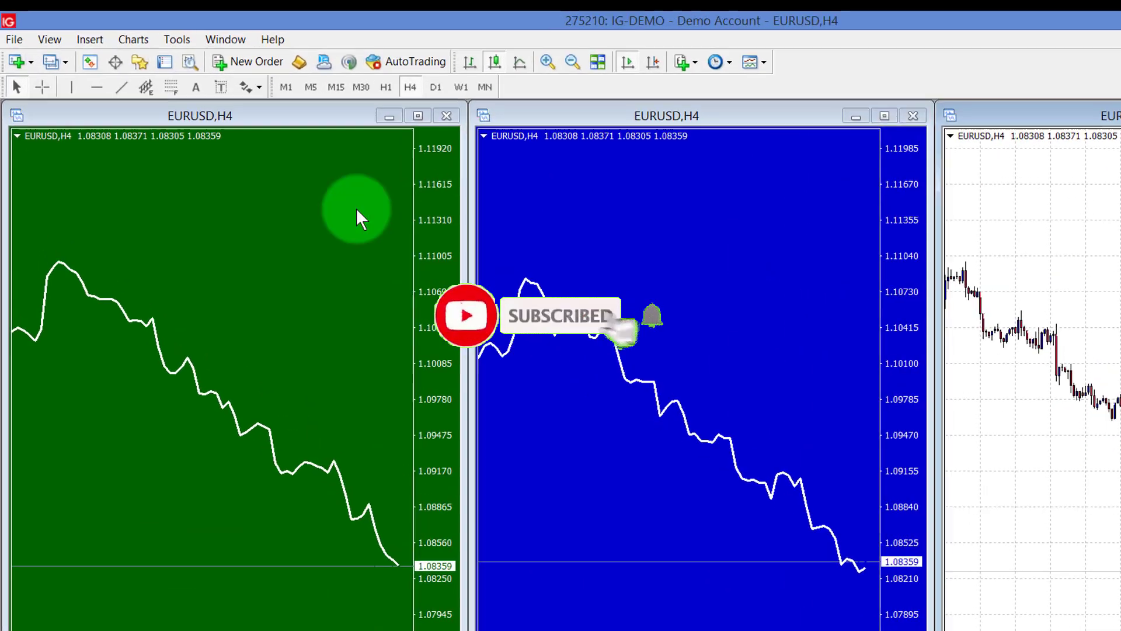
Step: Switch the workspace to the BuyandsellchartUSDJPY profile, followed by the BuyandSellchartEURUSD profile
{"action": "left_click", "coordinate": [50, 64]}
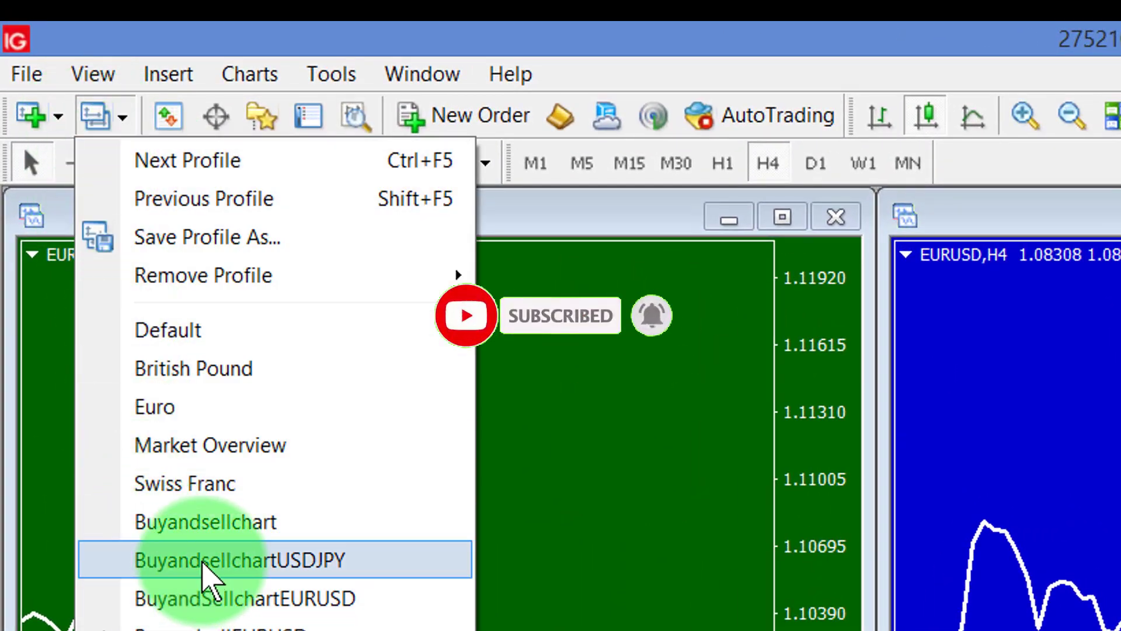
{"action": "left_click", "coordinate": [203, 562]}
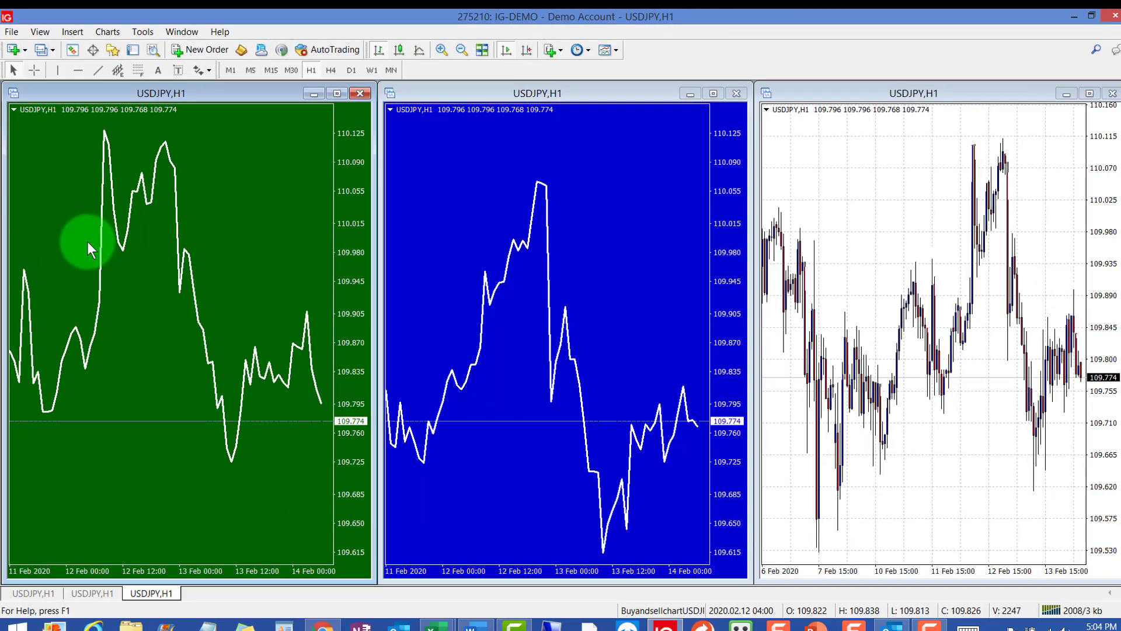
{"action": "left_click", "coordinate": [42, 49]}
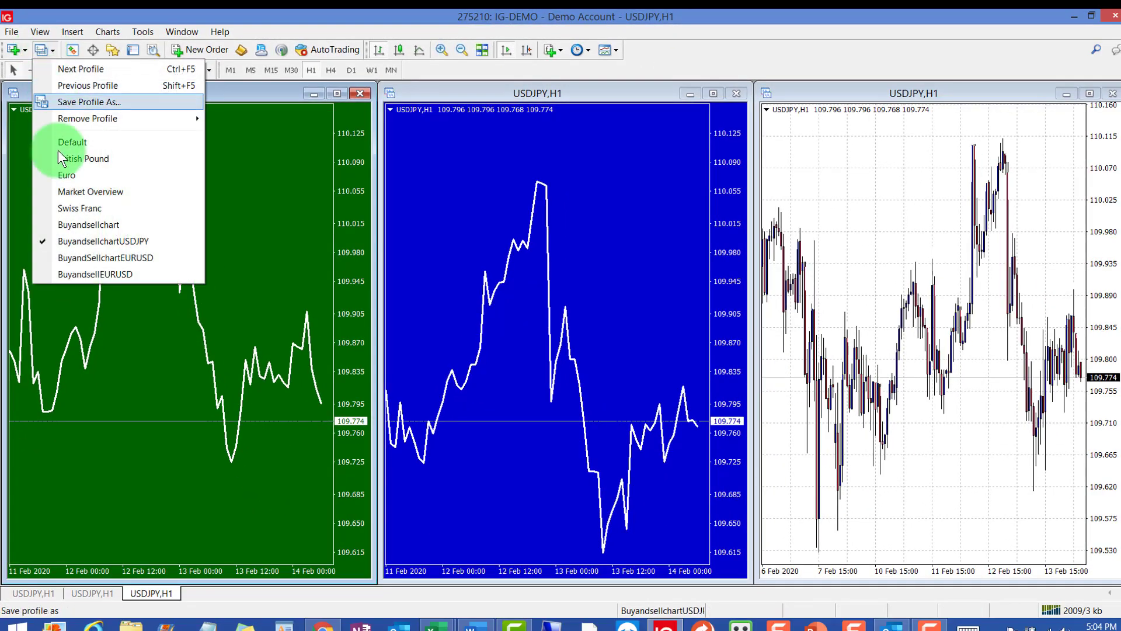
{"action": "left_click", "coordinate": [95, 259]}
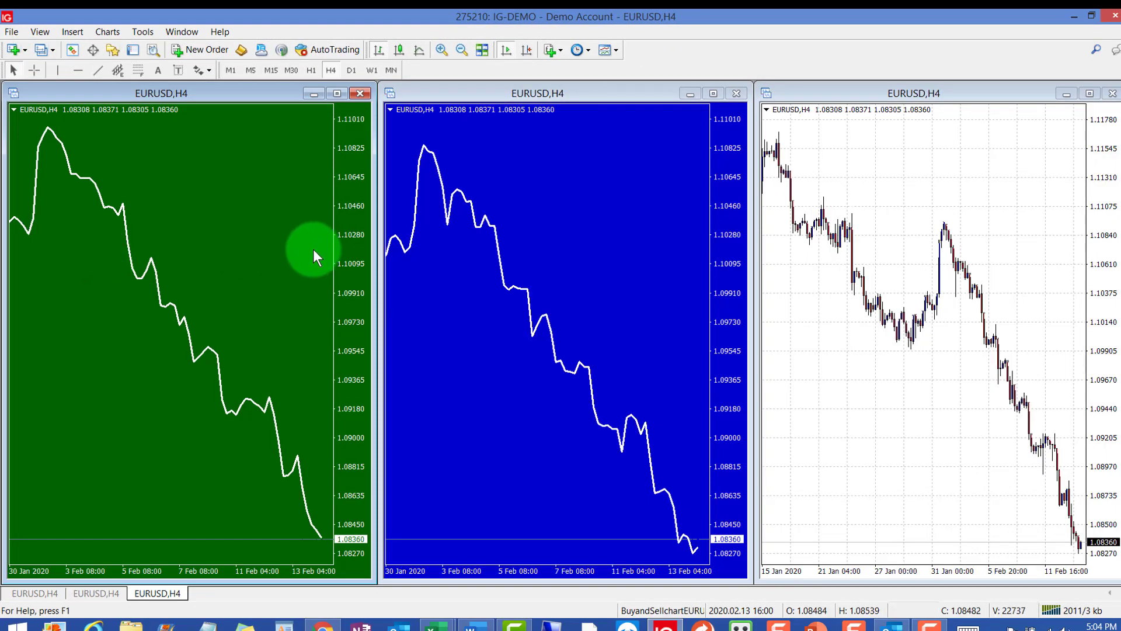
Step: Compress the vertical price scales of the green, blue and candle charts in the BuyandSellchartEURUSD profile
{"action": "left_click_drag", "start_coordinate": [356, 210], "coordinate": [356, 252]}
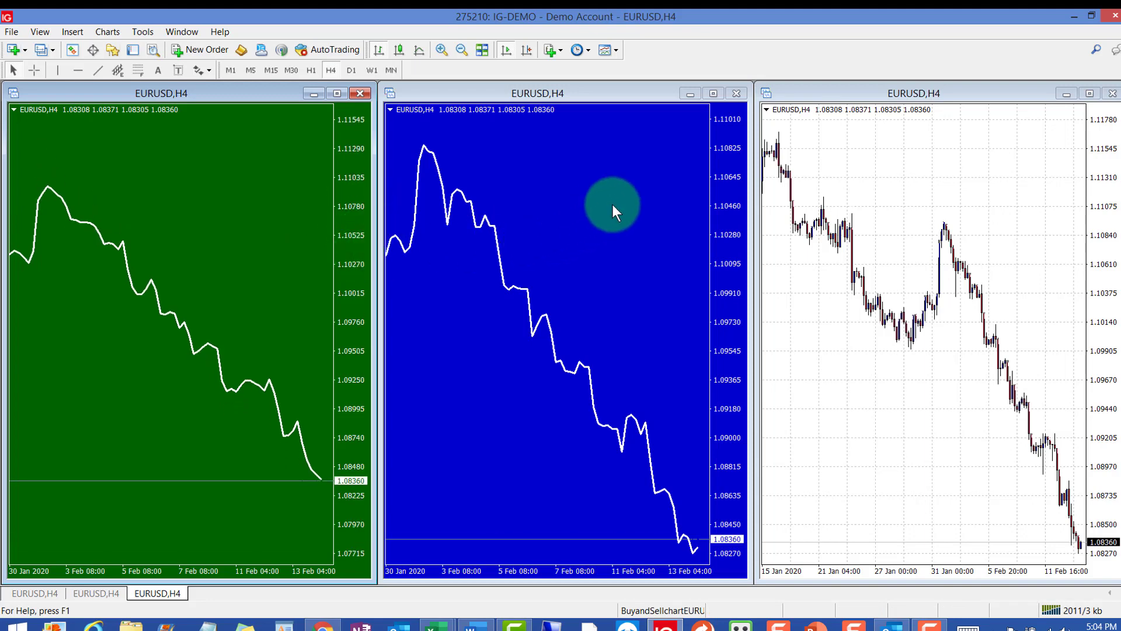
{"action": "left_click_drag", "start_coordinate": [731, 181], "coordinate": [726, 220]}
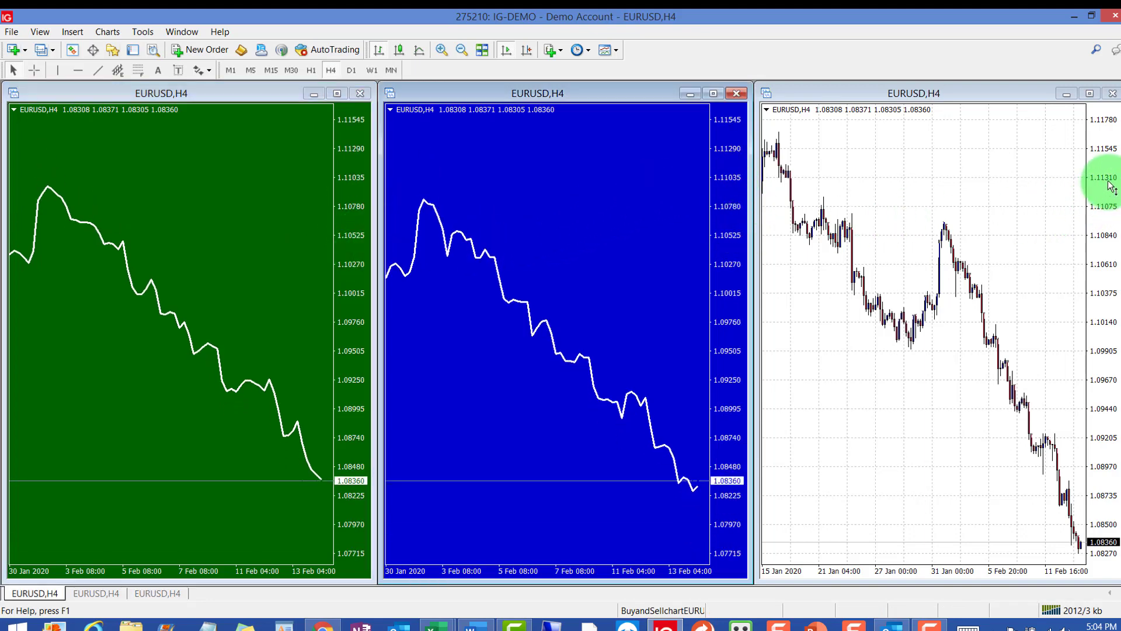
{"action": "left_click_drag", "start_coordinate": [1109, 185], "coordinate": [1104, 232]}
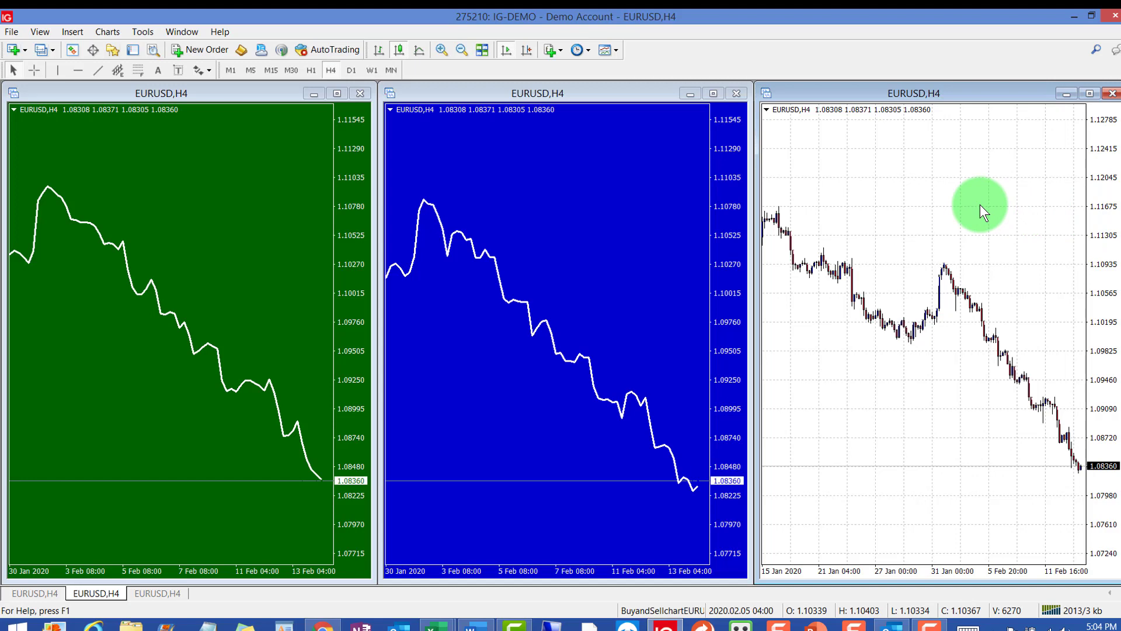